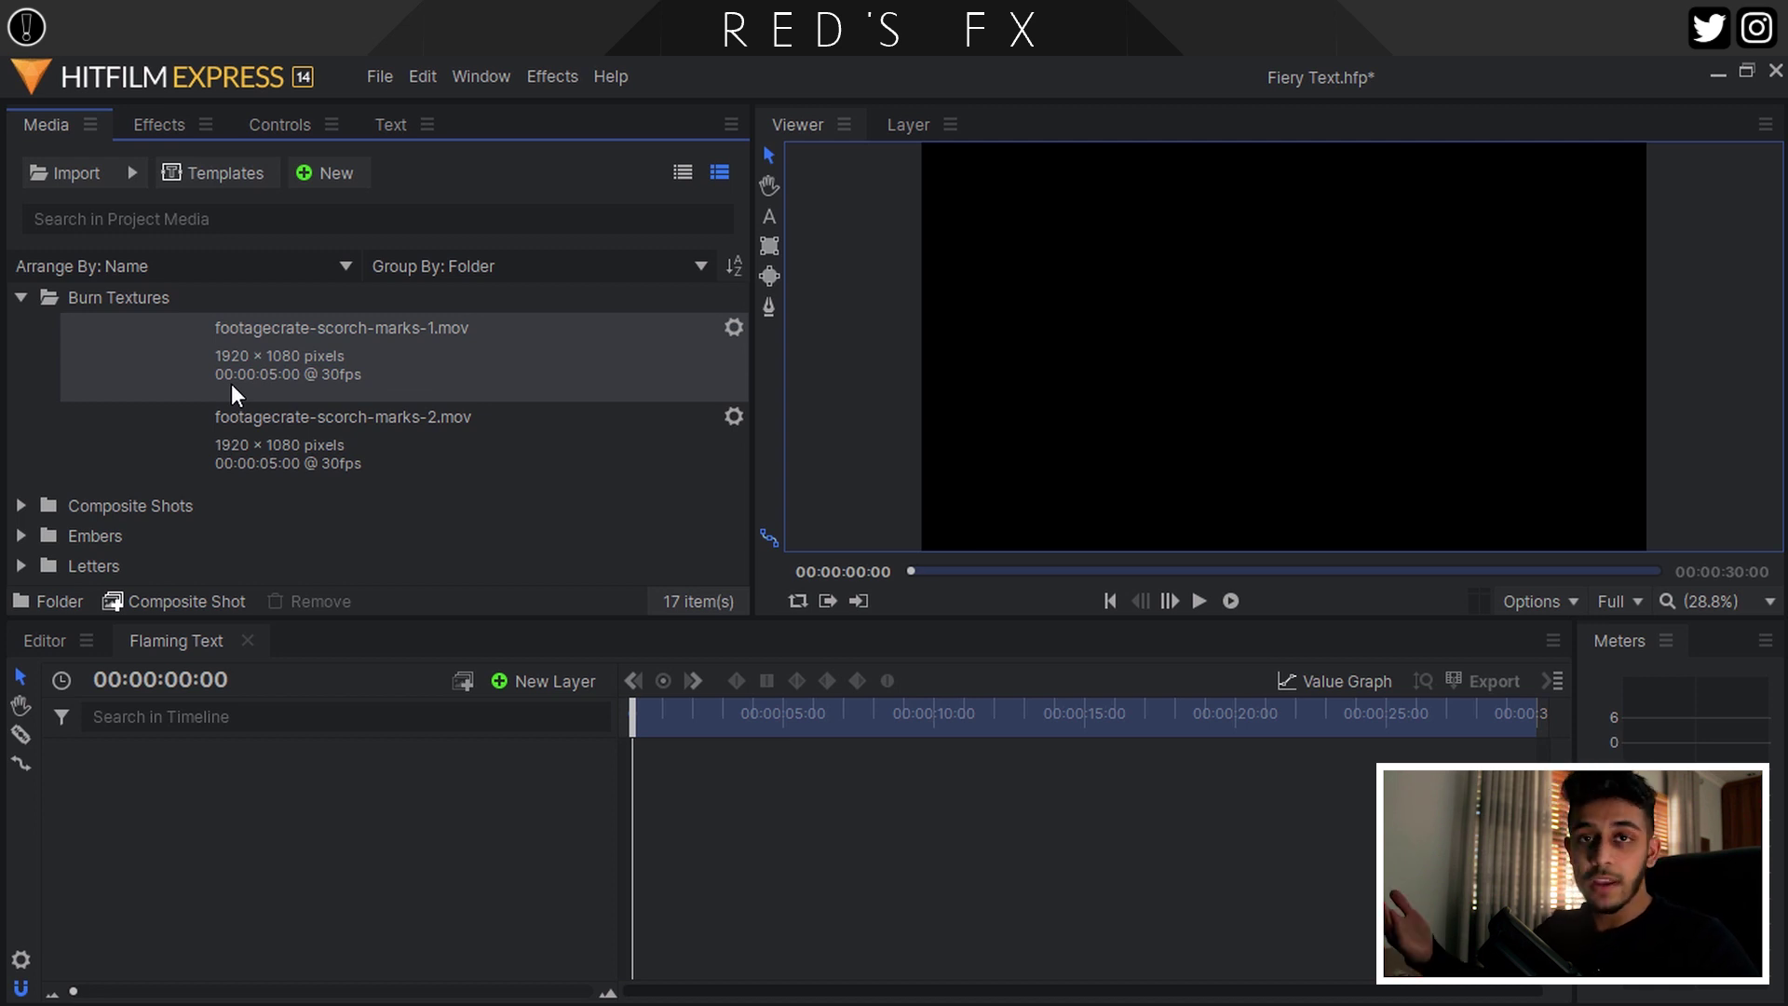
Add the uppercase R Inferno clip from the Letters folder to the Flaming Text timeline
left_click(17, 298)
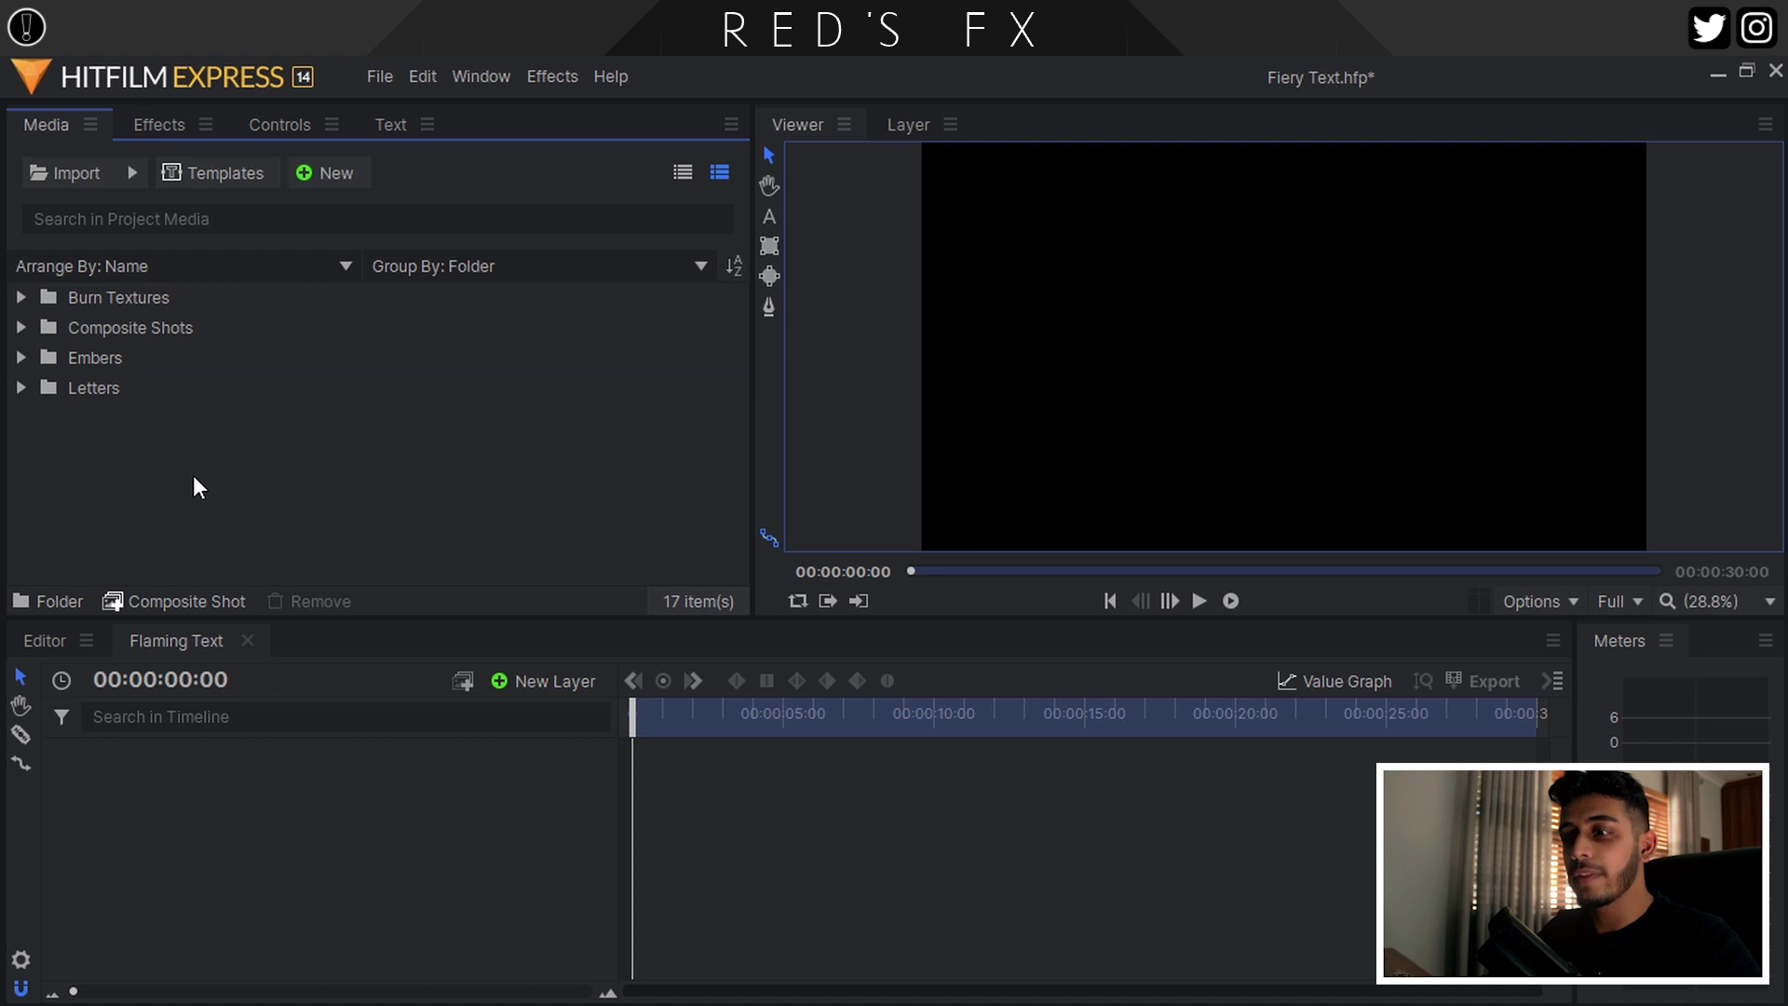
left_click(21, 387)
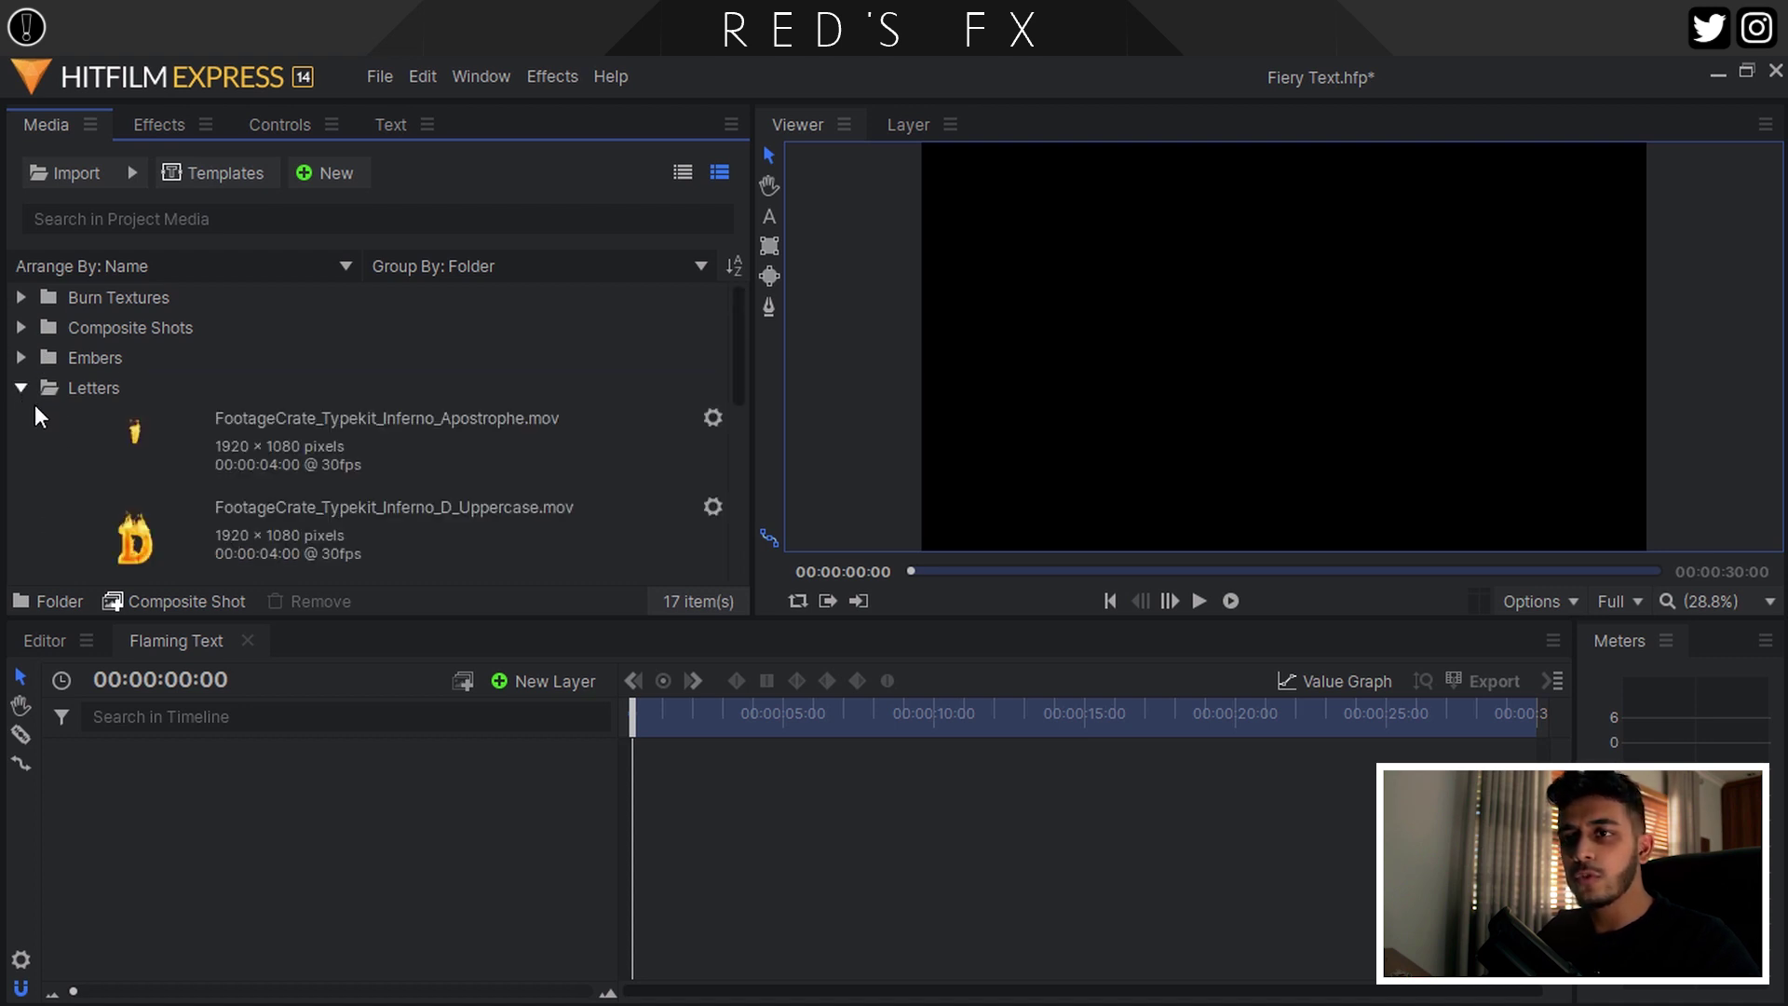
scroll(210, 499, "down", 10)
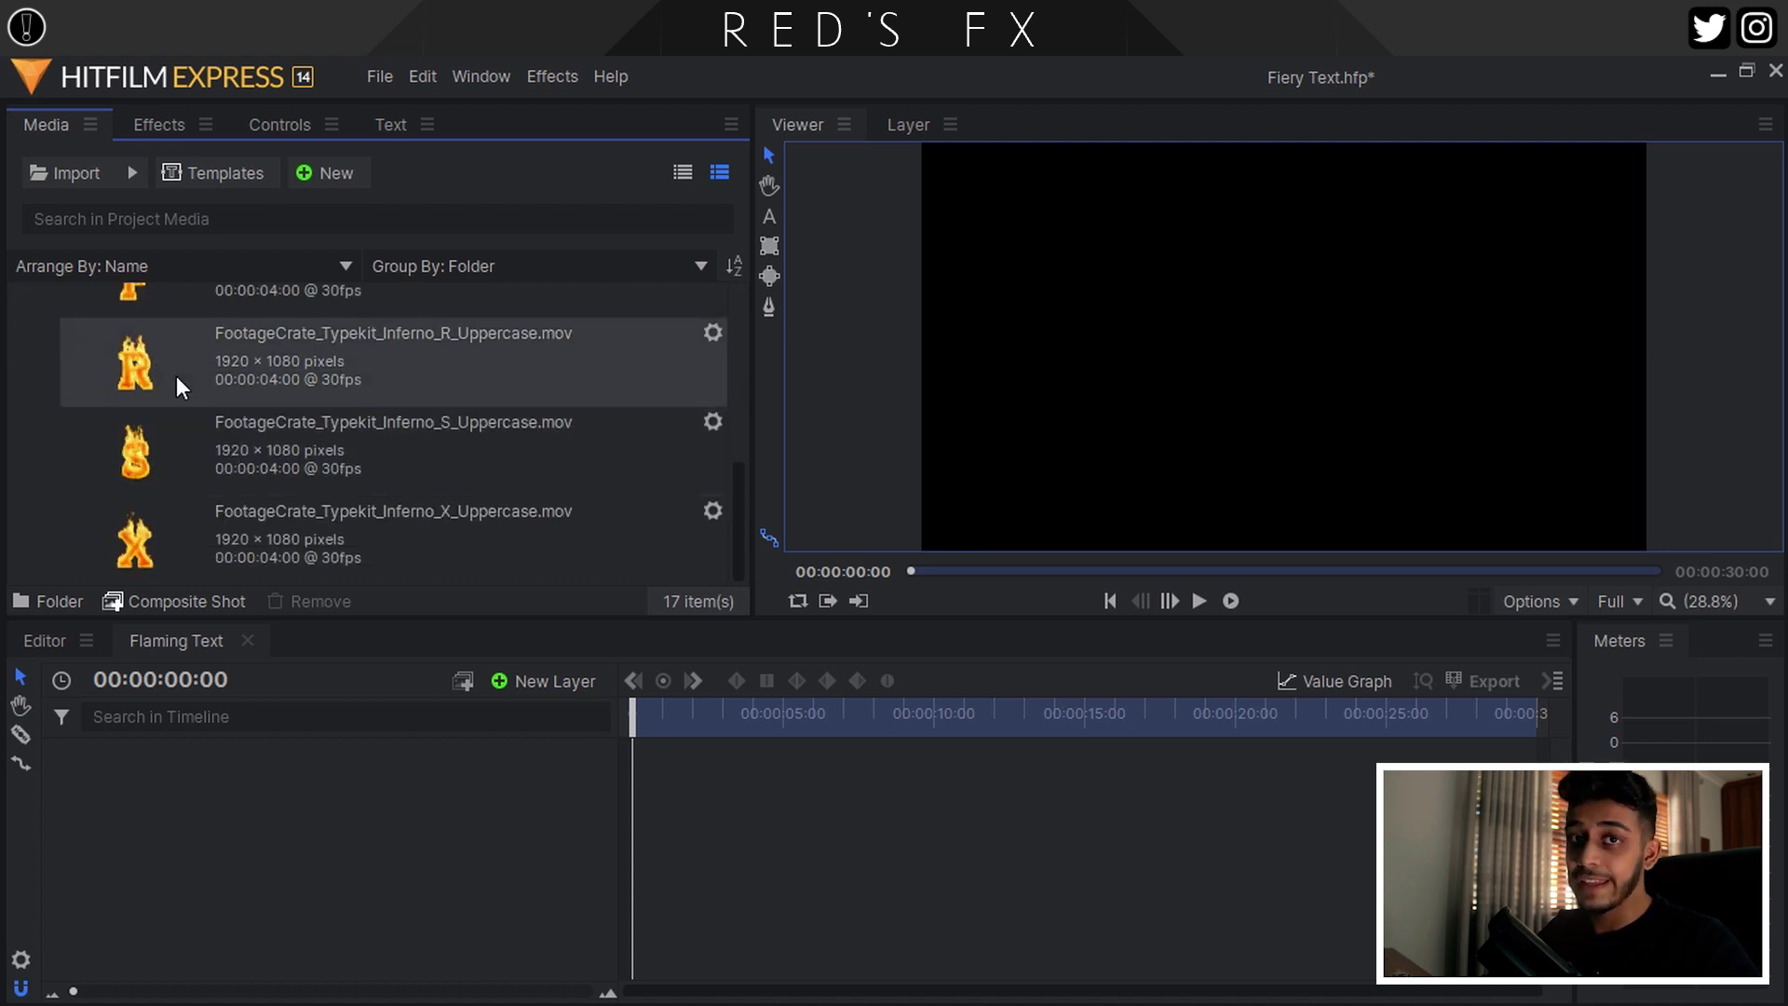
left_click_drag(169, 355, 279, 772)
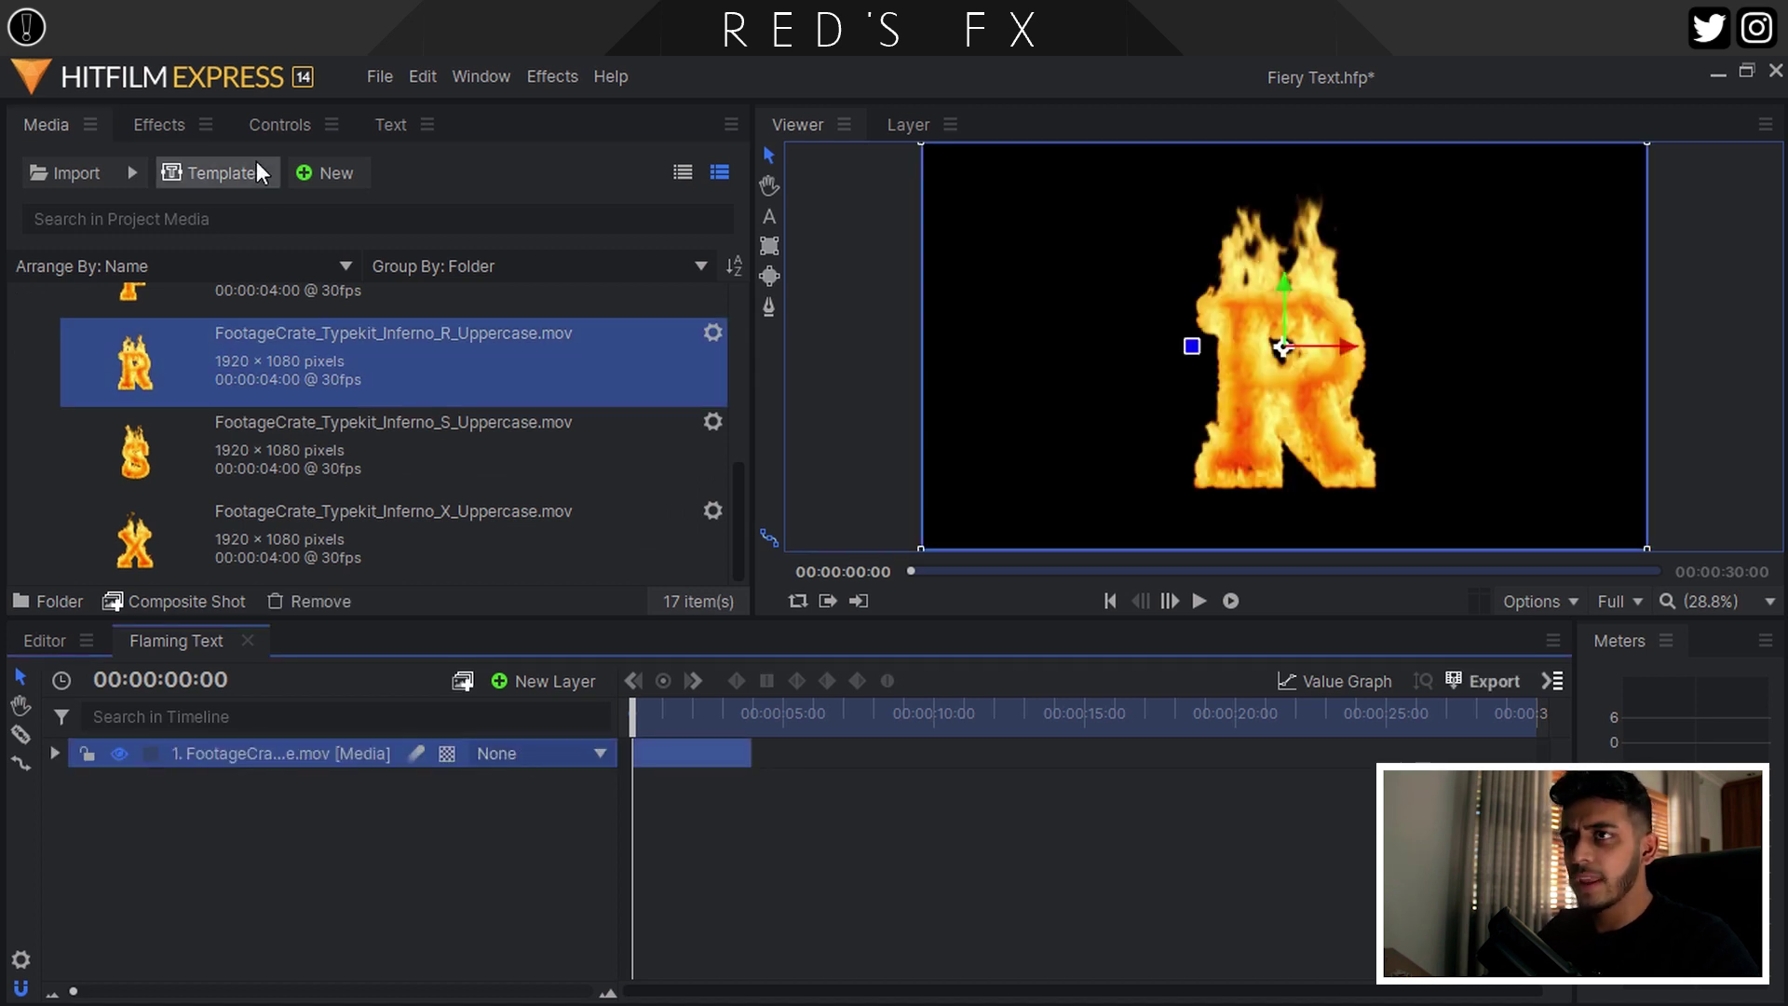
Scale the R layer to 57% and move it toward the frame's upper left, to about position -364, 191
left_click(270, 126)
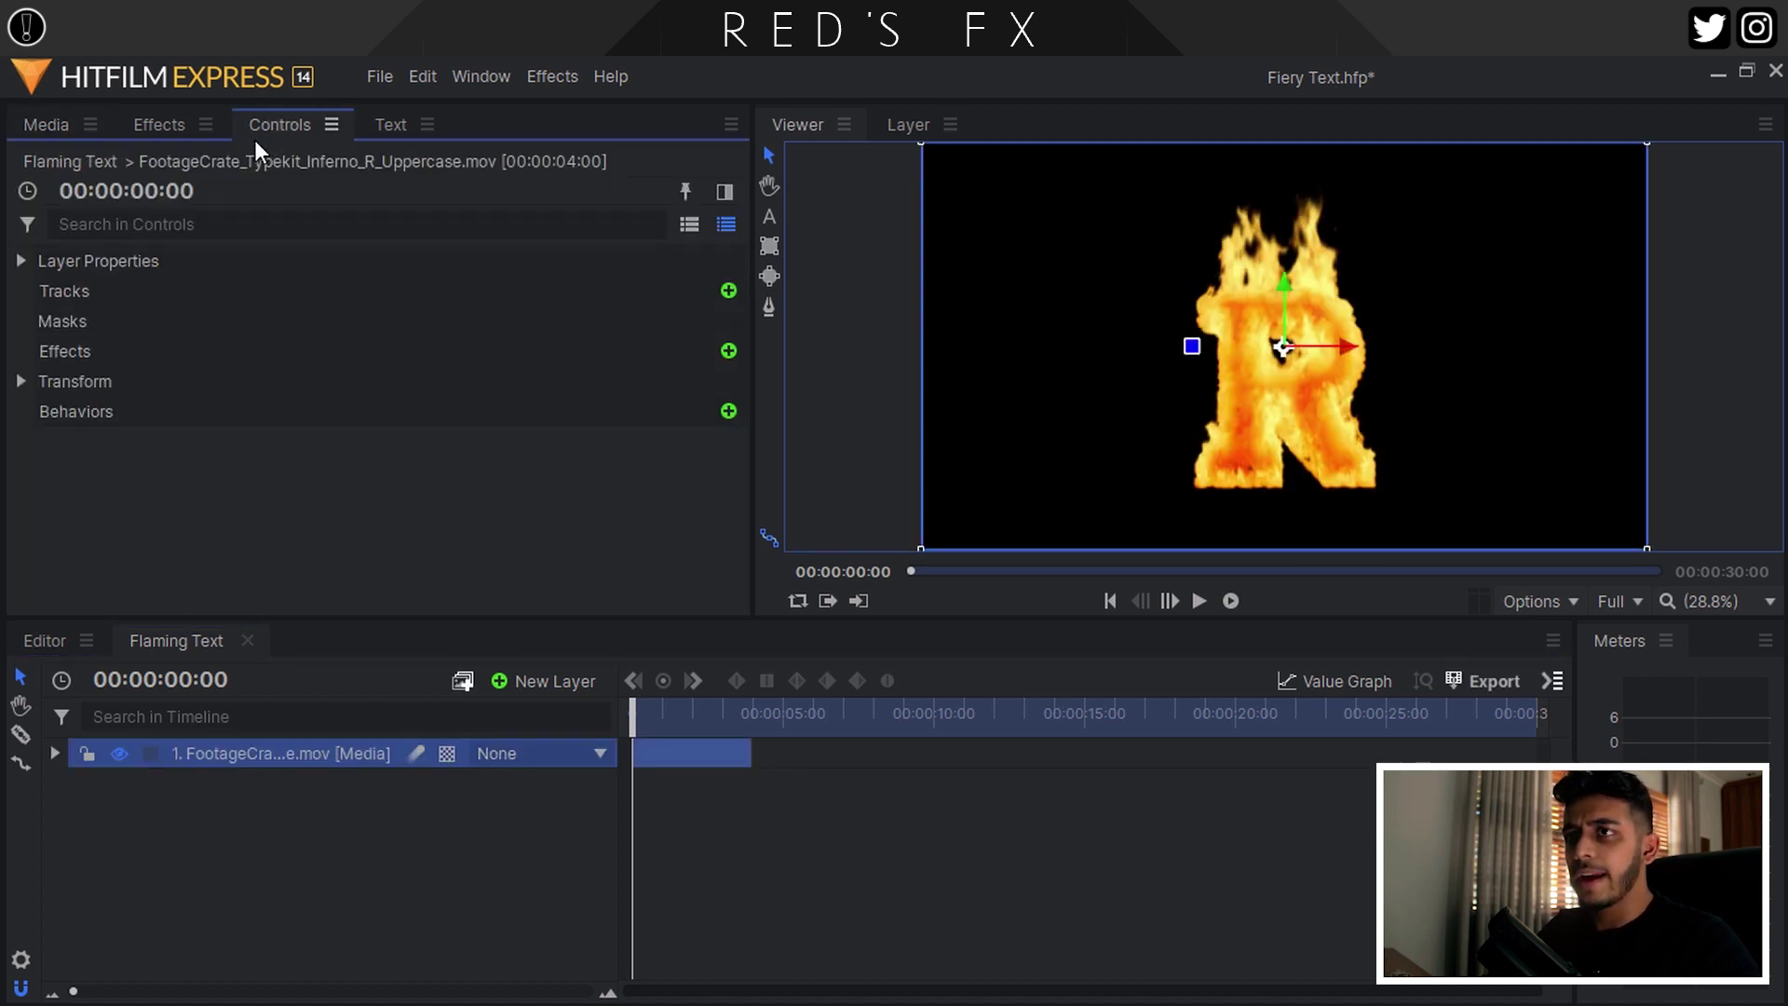
left_click(30, 377)
mouse_move(639, 502)
left_mouse_down()
mouse_move(586, 502)
mouse_move(630, 496)
left_mouse_up()
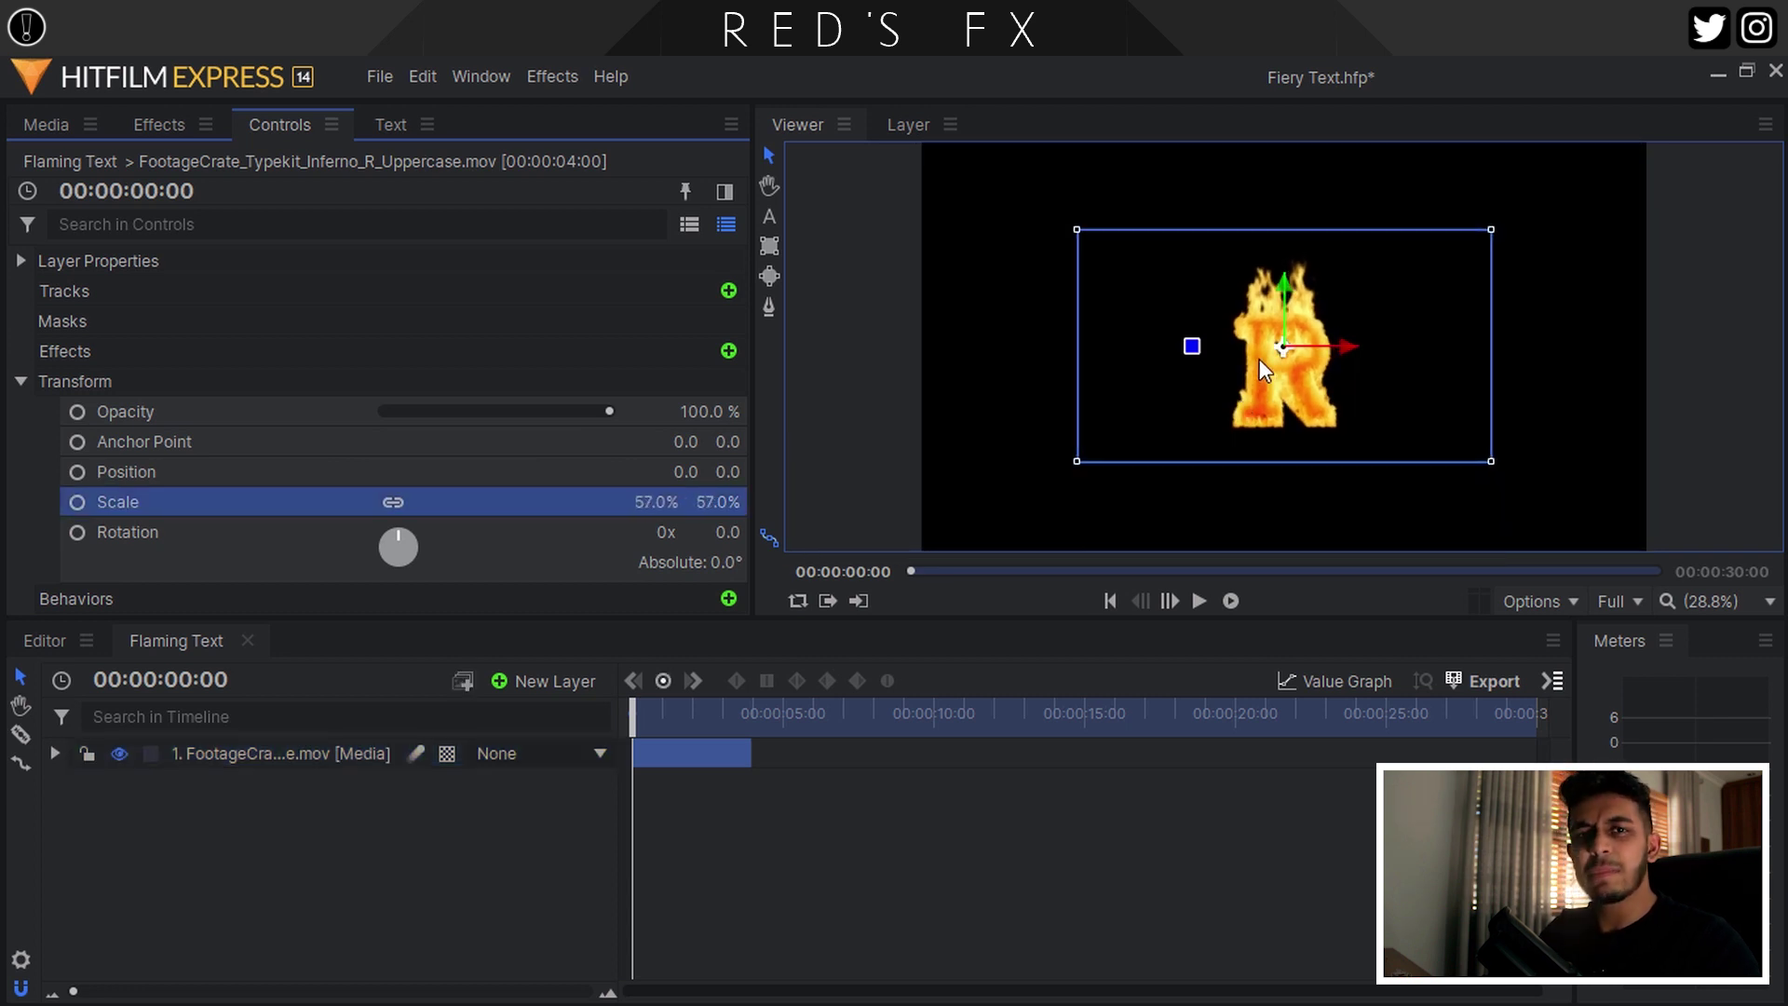
left_click_drag(1285, 346, 1149, 274)
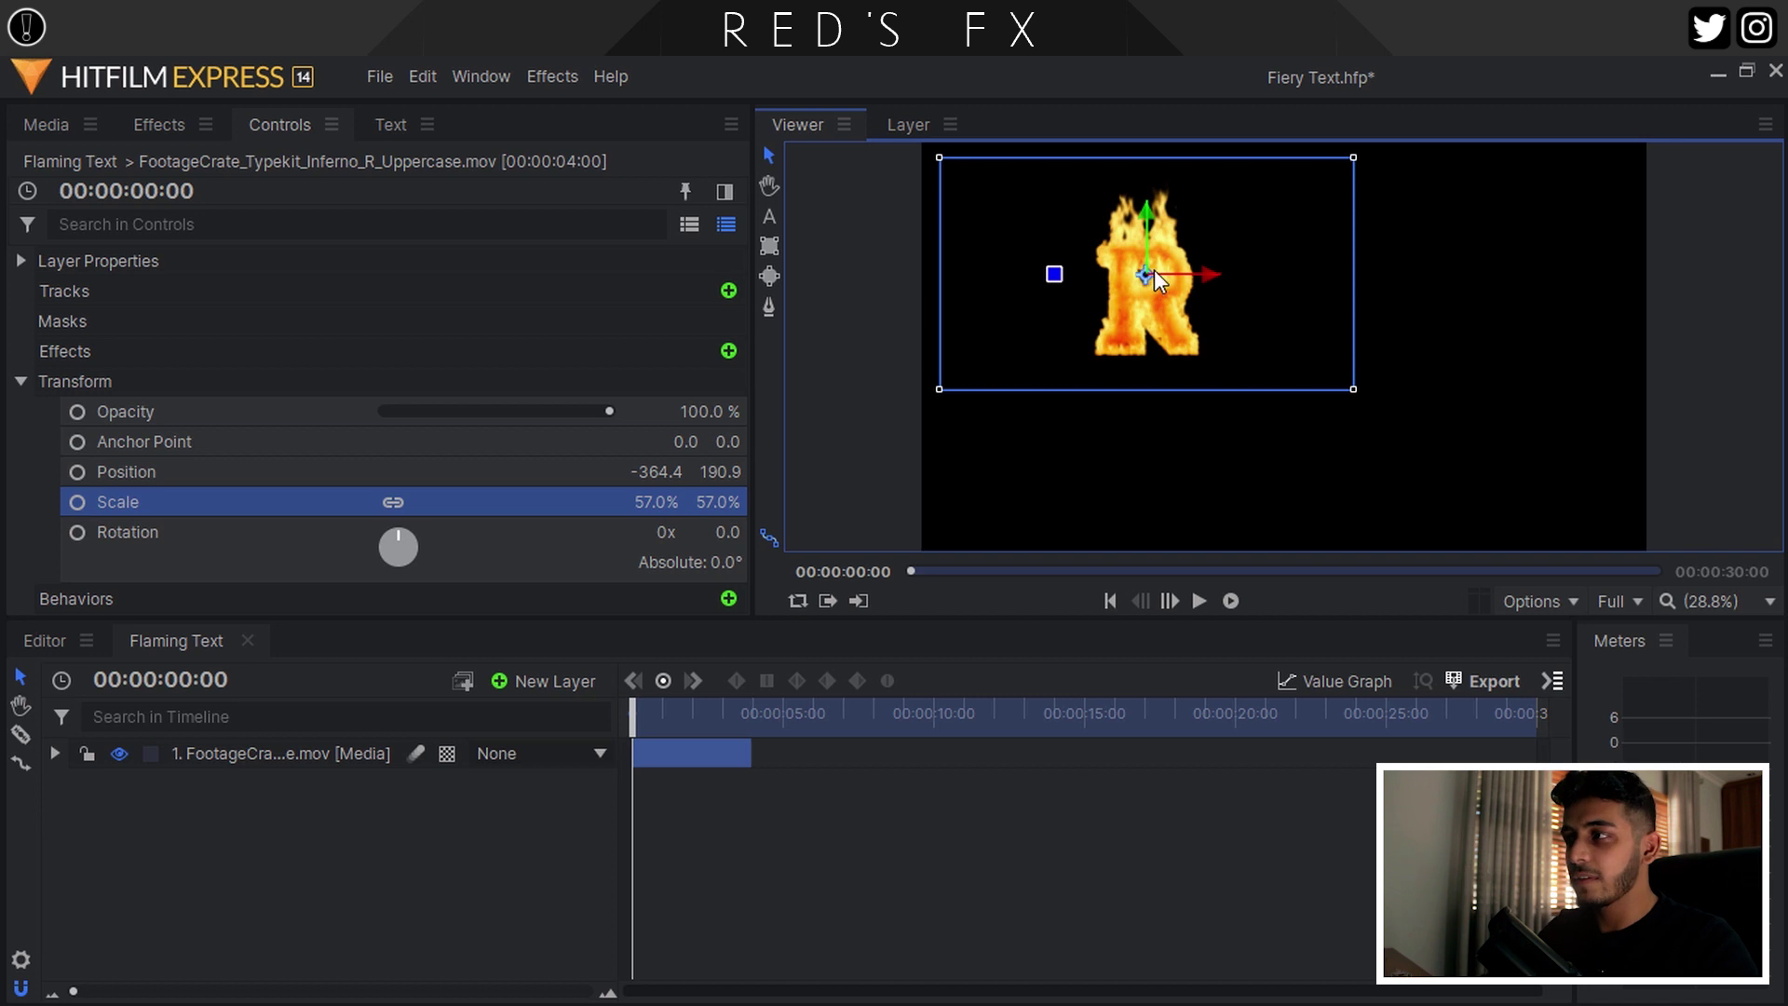
left_click(447, 753)
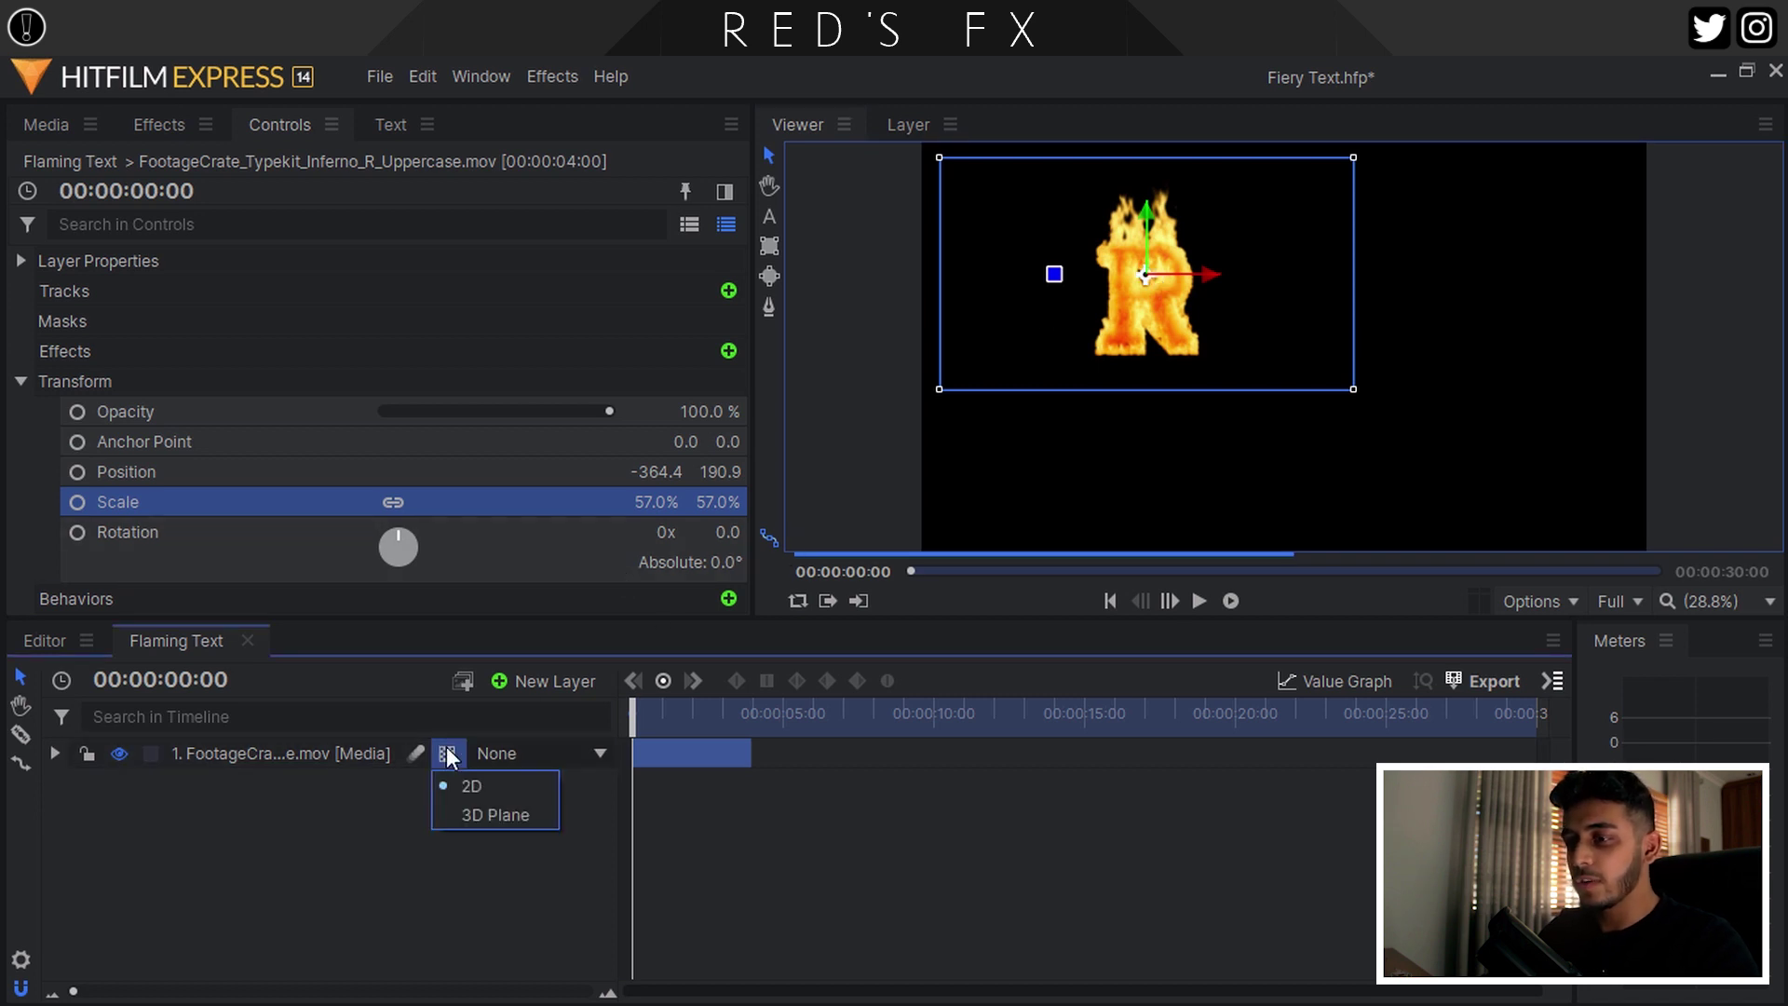
left_click(354, 815)
left_click(354, 814)
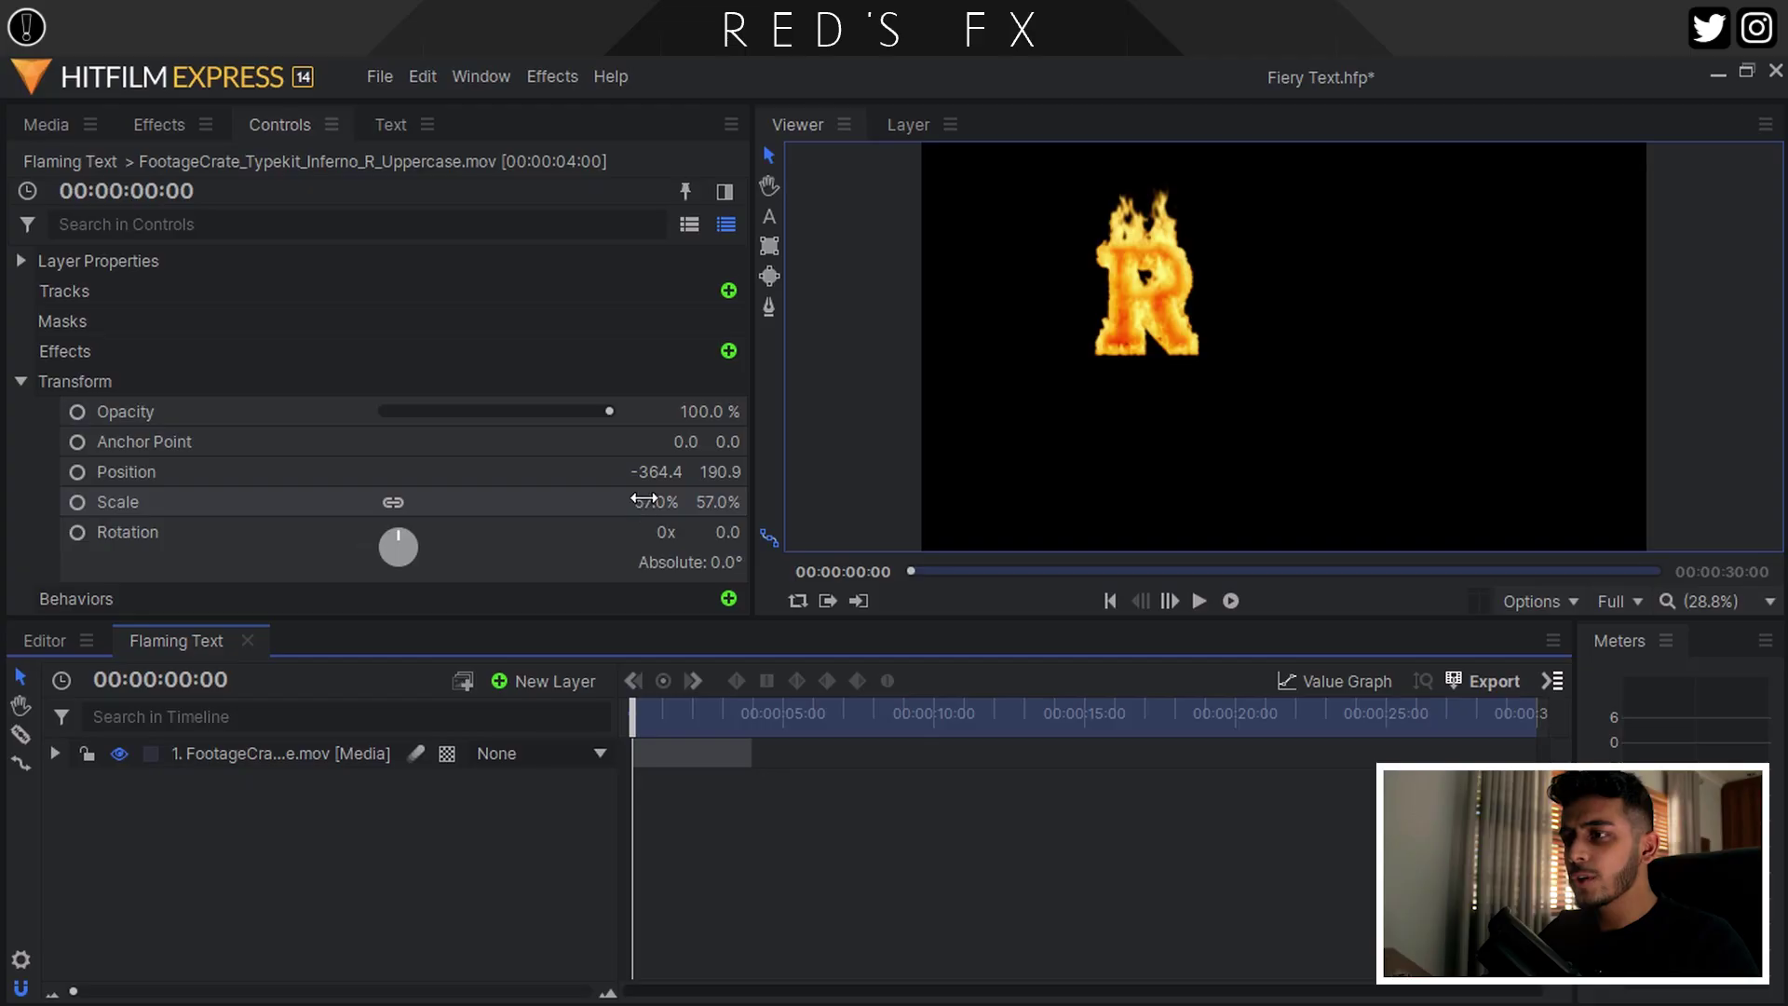
Move the R layer to about position -333, 243 and set its scale to 50%
left_click_drag(658, 502, 596, 502)
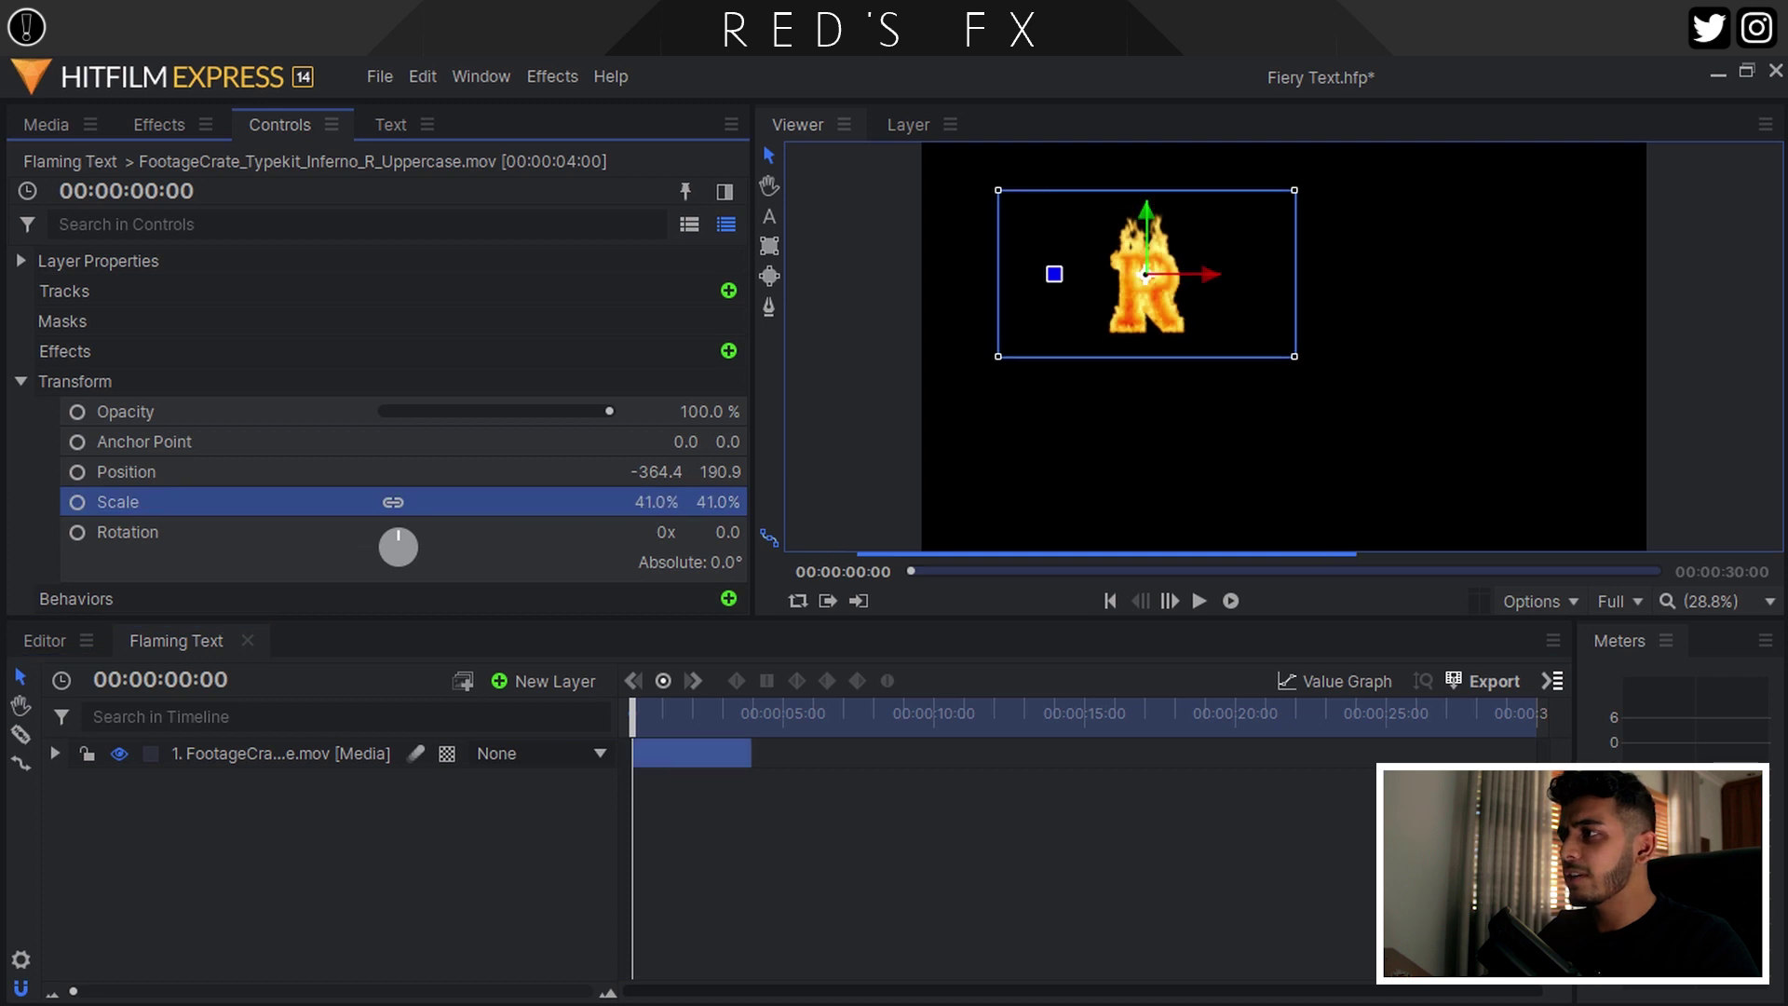
mouse_move(1144, 278)
left_mouse_down()
mouse_move(1209, 259)
mouse_move(1157, 259)
left_mouse_up()
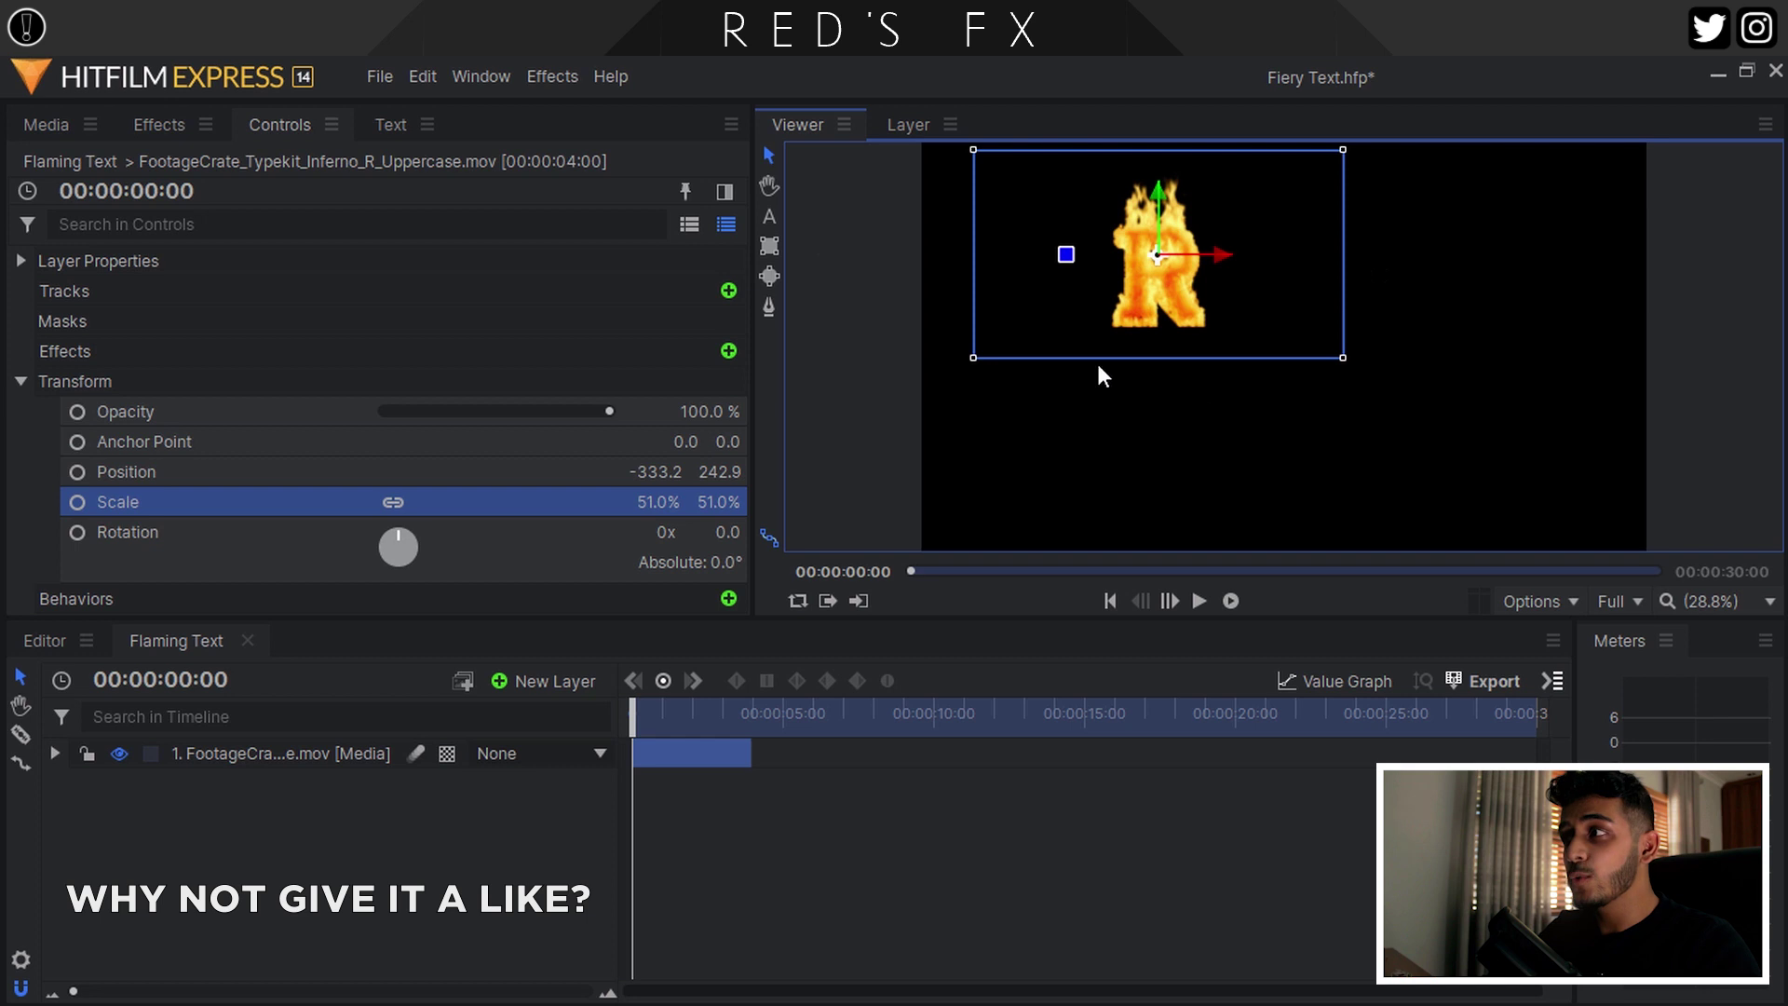
left_click(671, 493)
type("5")
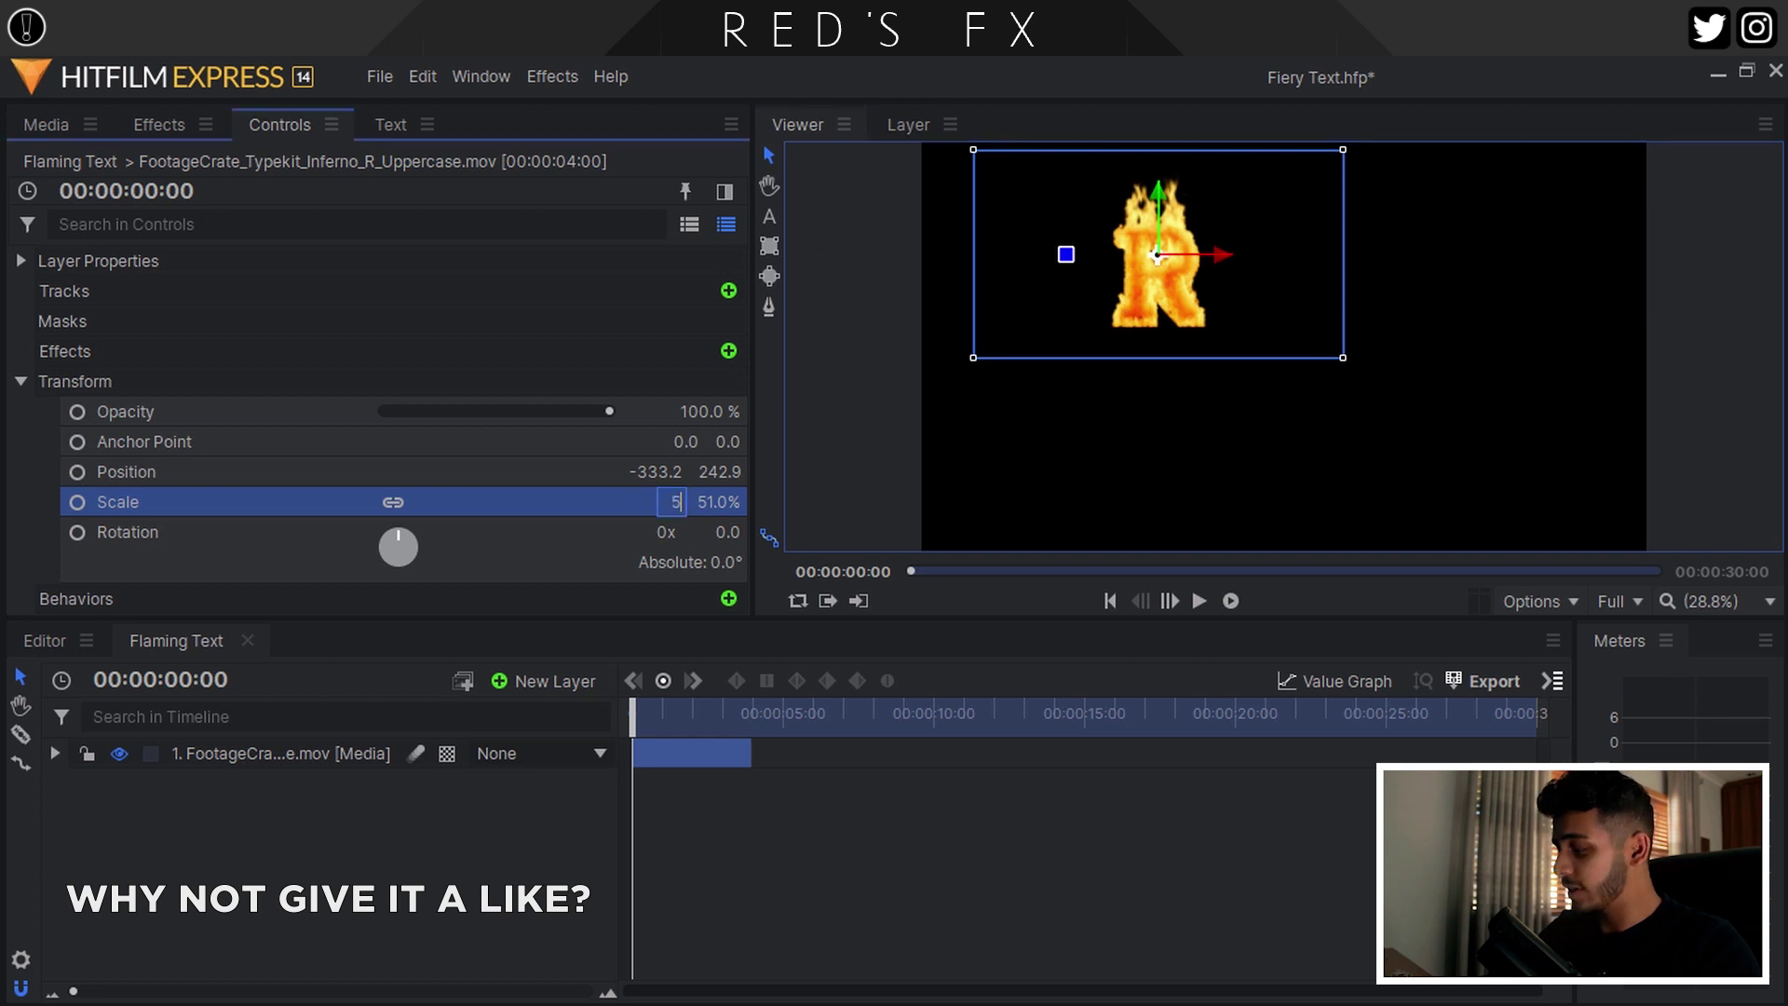
type("0")
key("Return")
Set the R layer's horizontal position to -330, and copy its Position and Scale properties
left_click(645, 472)
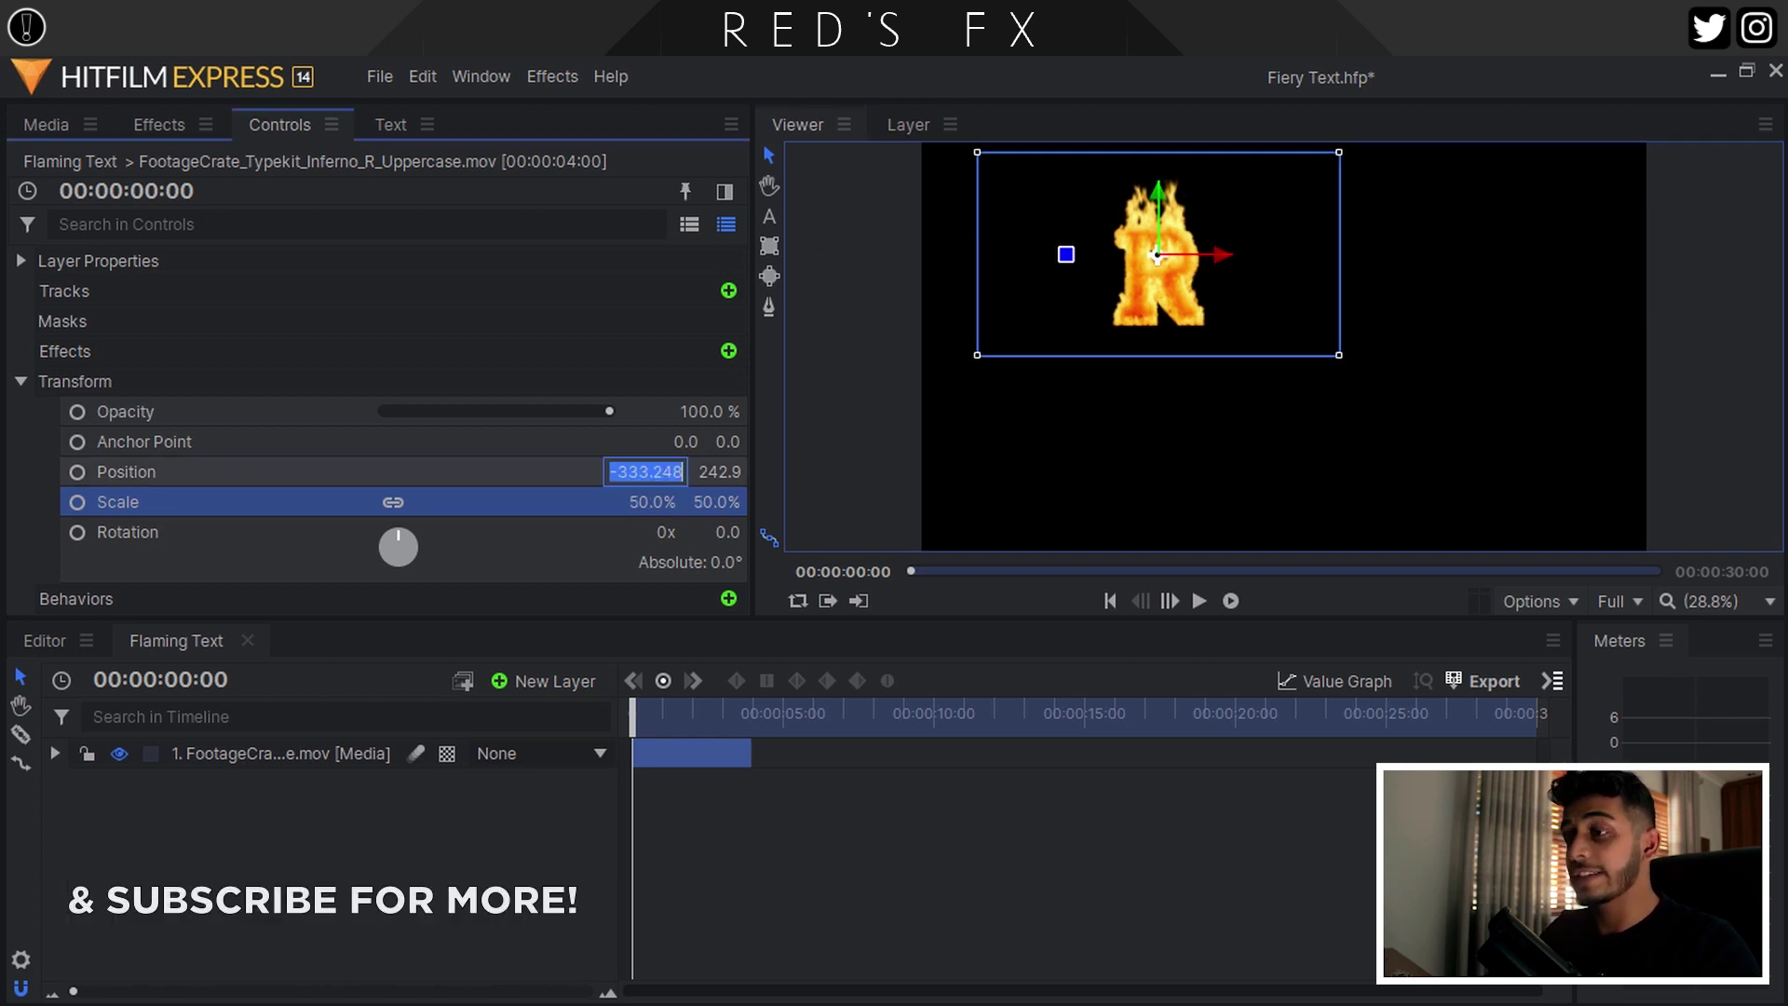
type("-33")
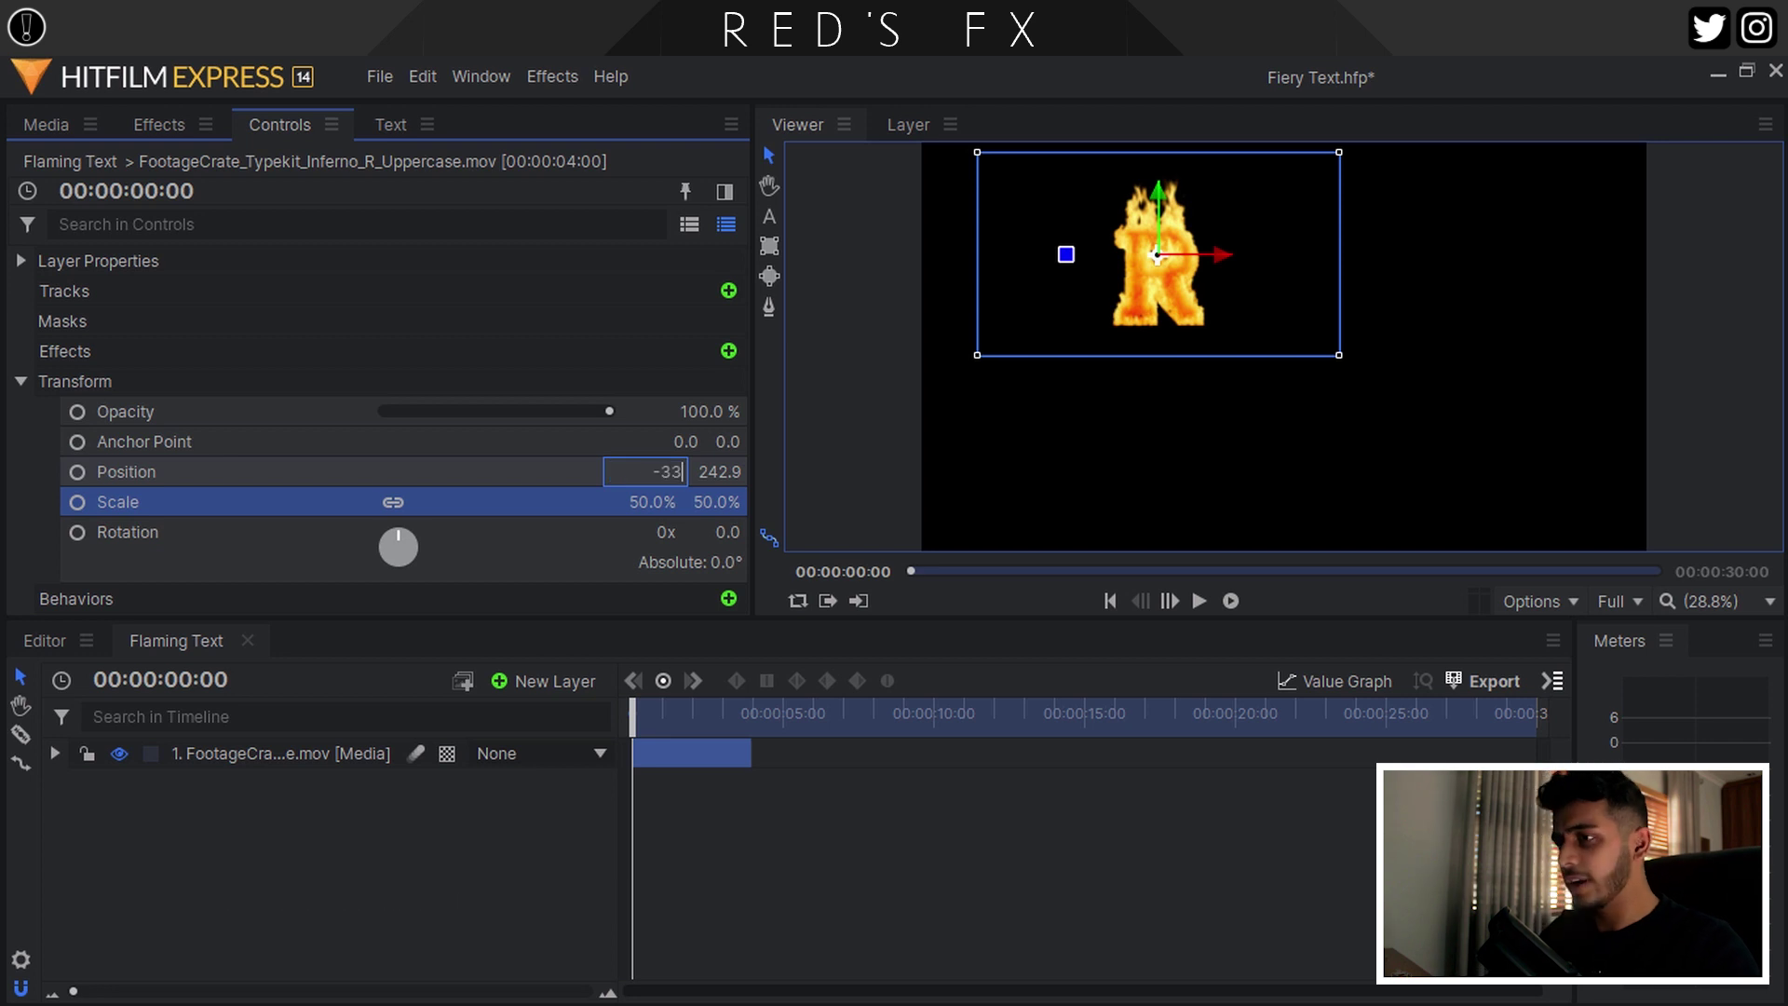
type("0")
key("Return")
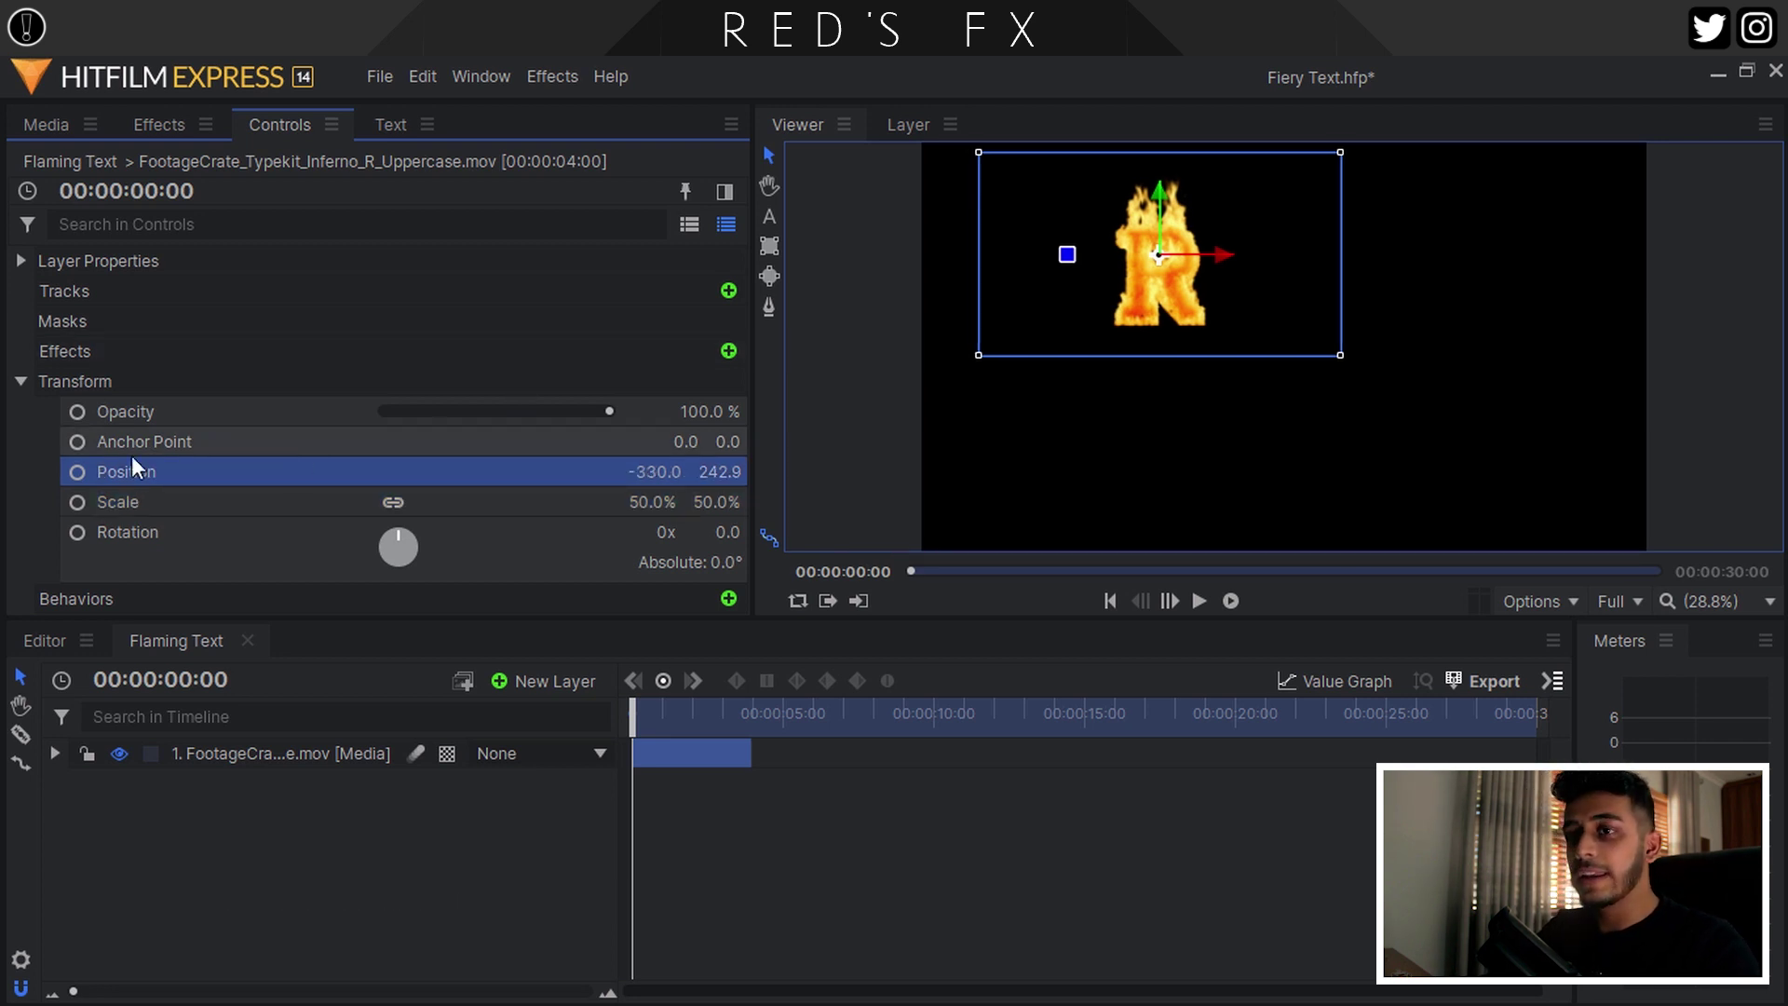
left_click(134, 501, "shift")
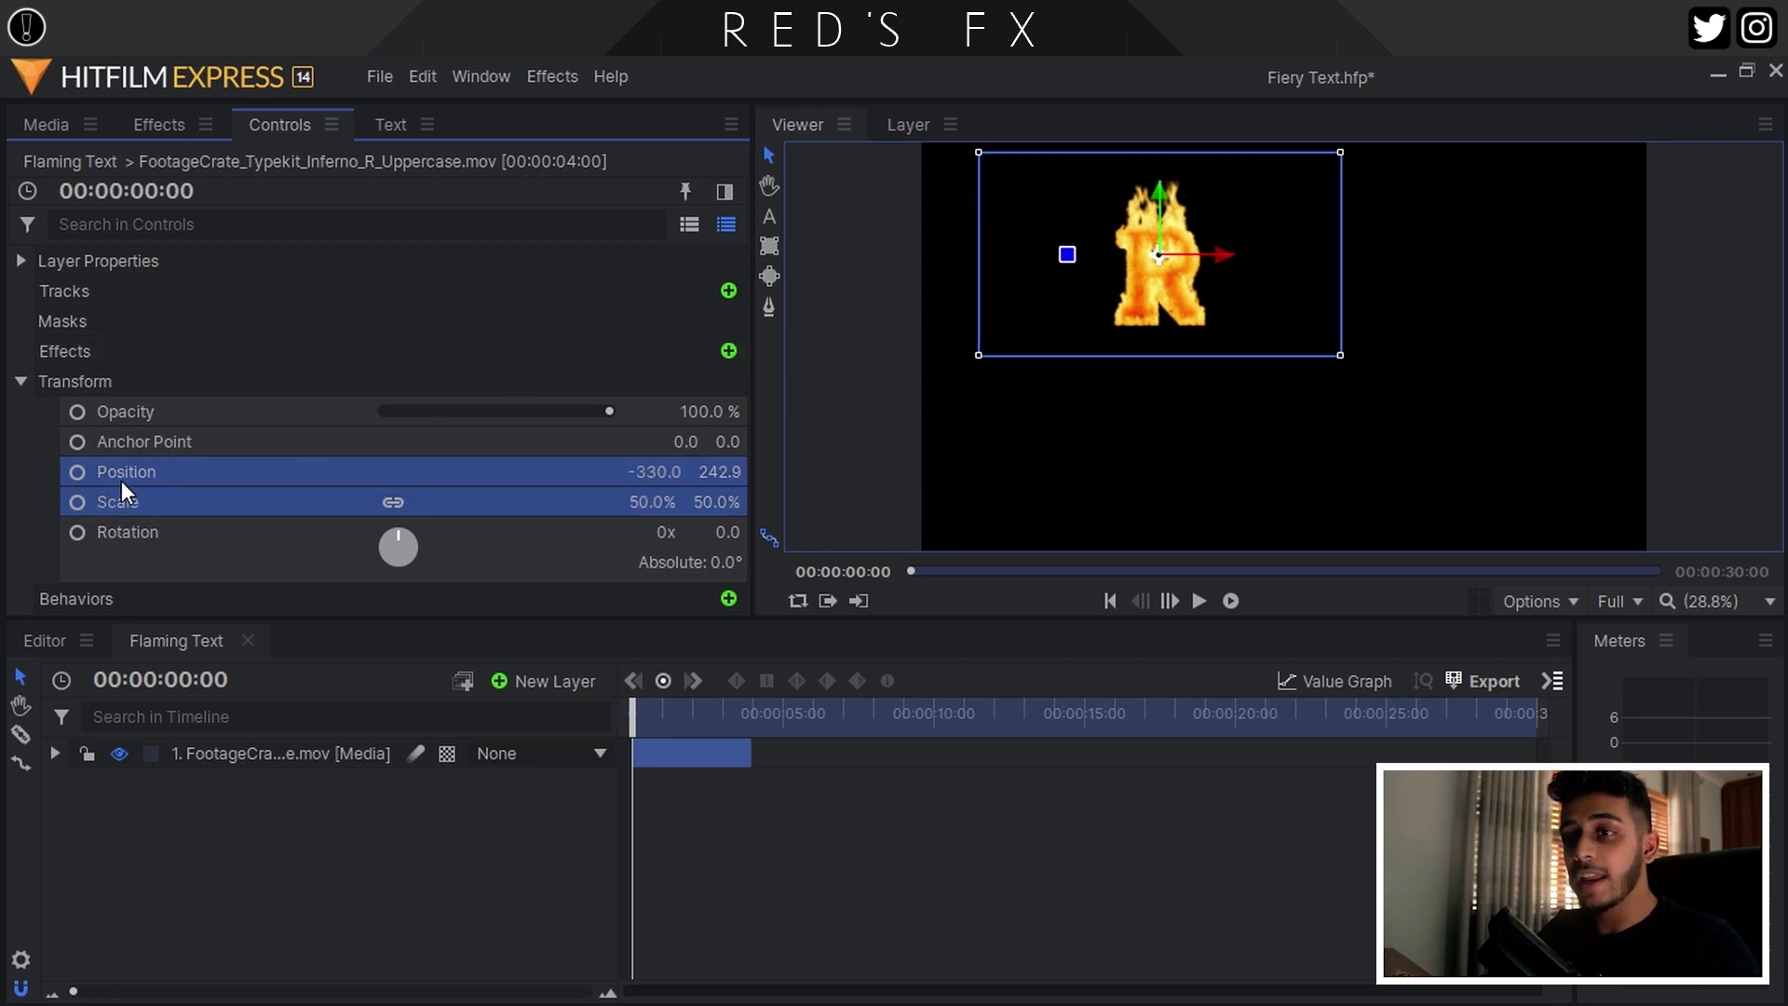
right_click(121, 480)
left_click(186, 523)
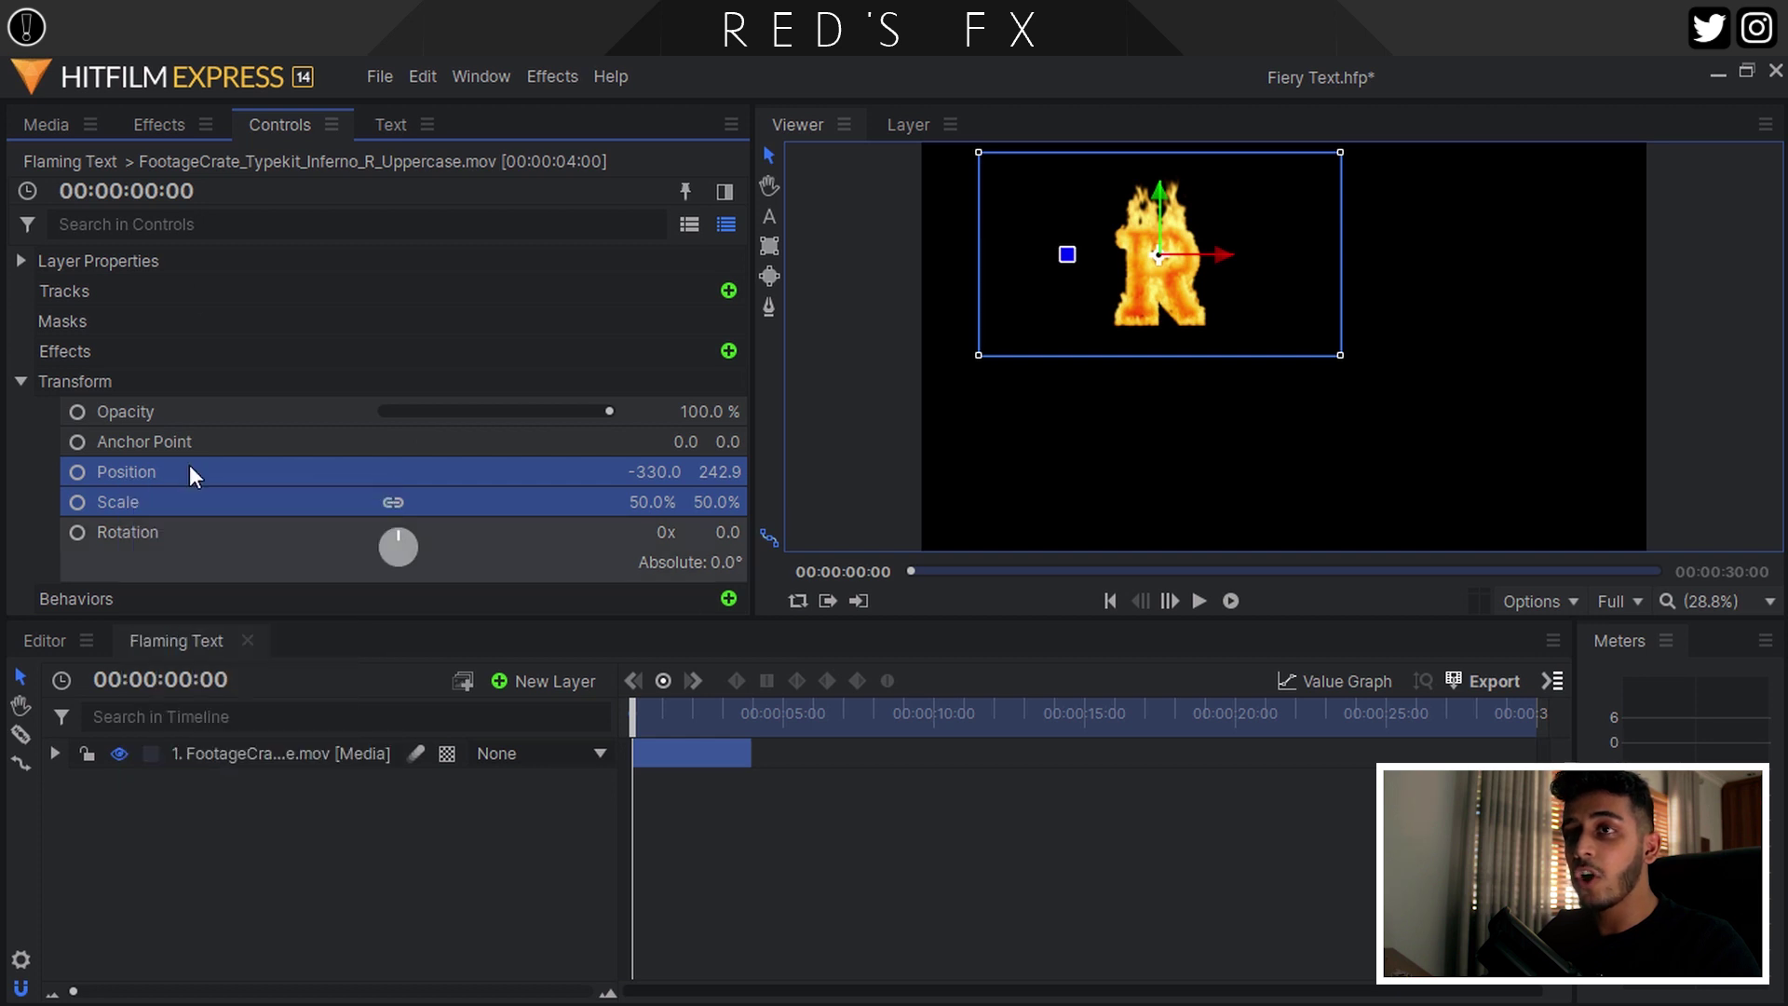
Add the uppercase E Inferno clip to the timeline beneath the R layer
left_click(25, 108)
scroll(279, 490, "up", 5)
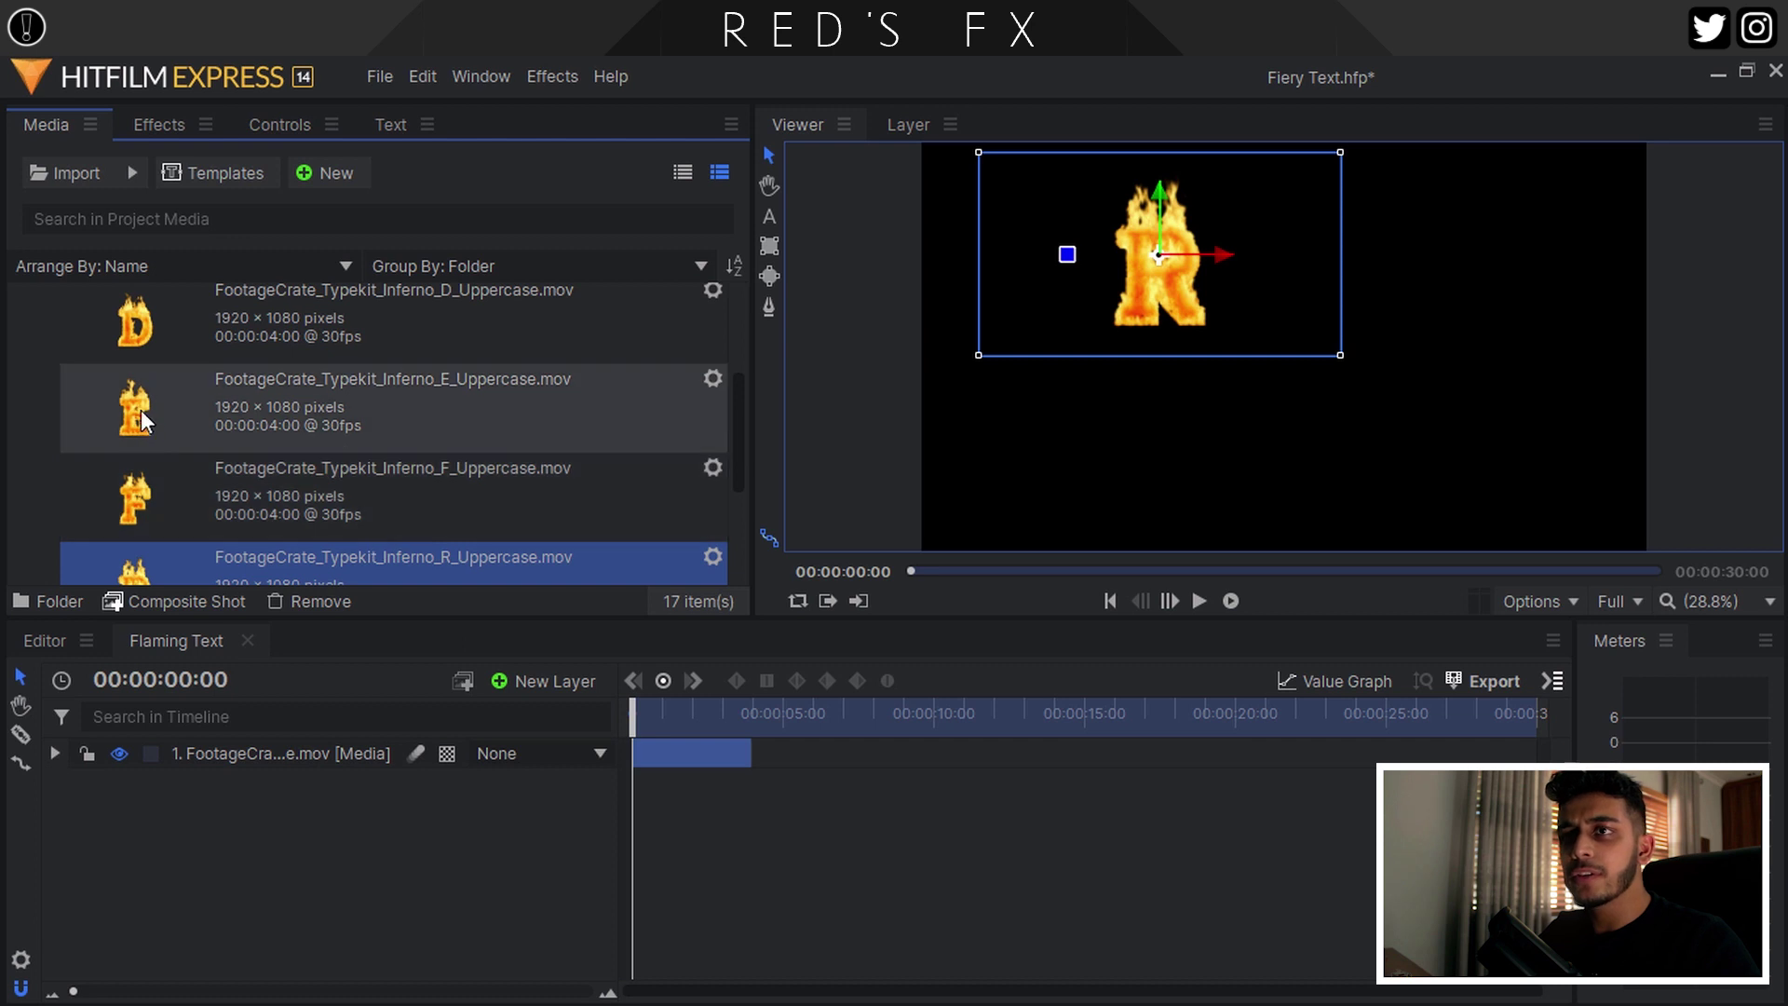
left_click_drag(142, 410, 227, 756)
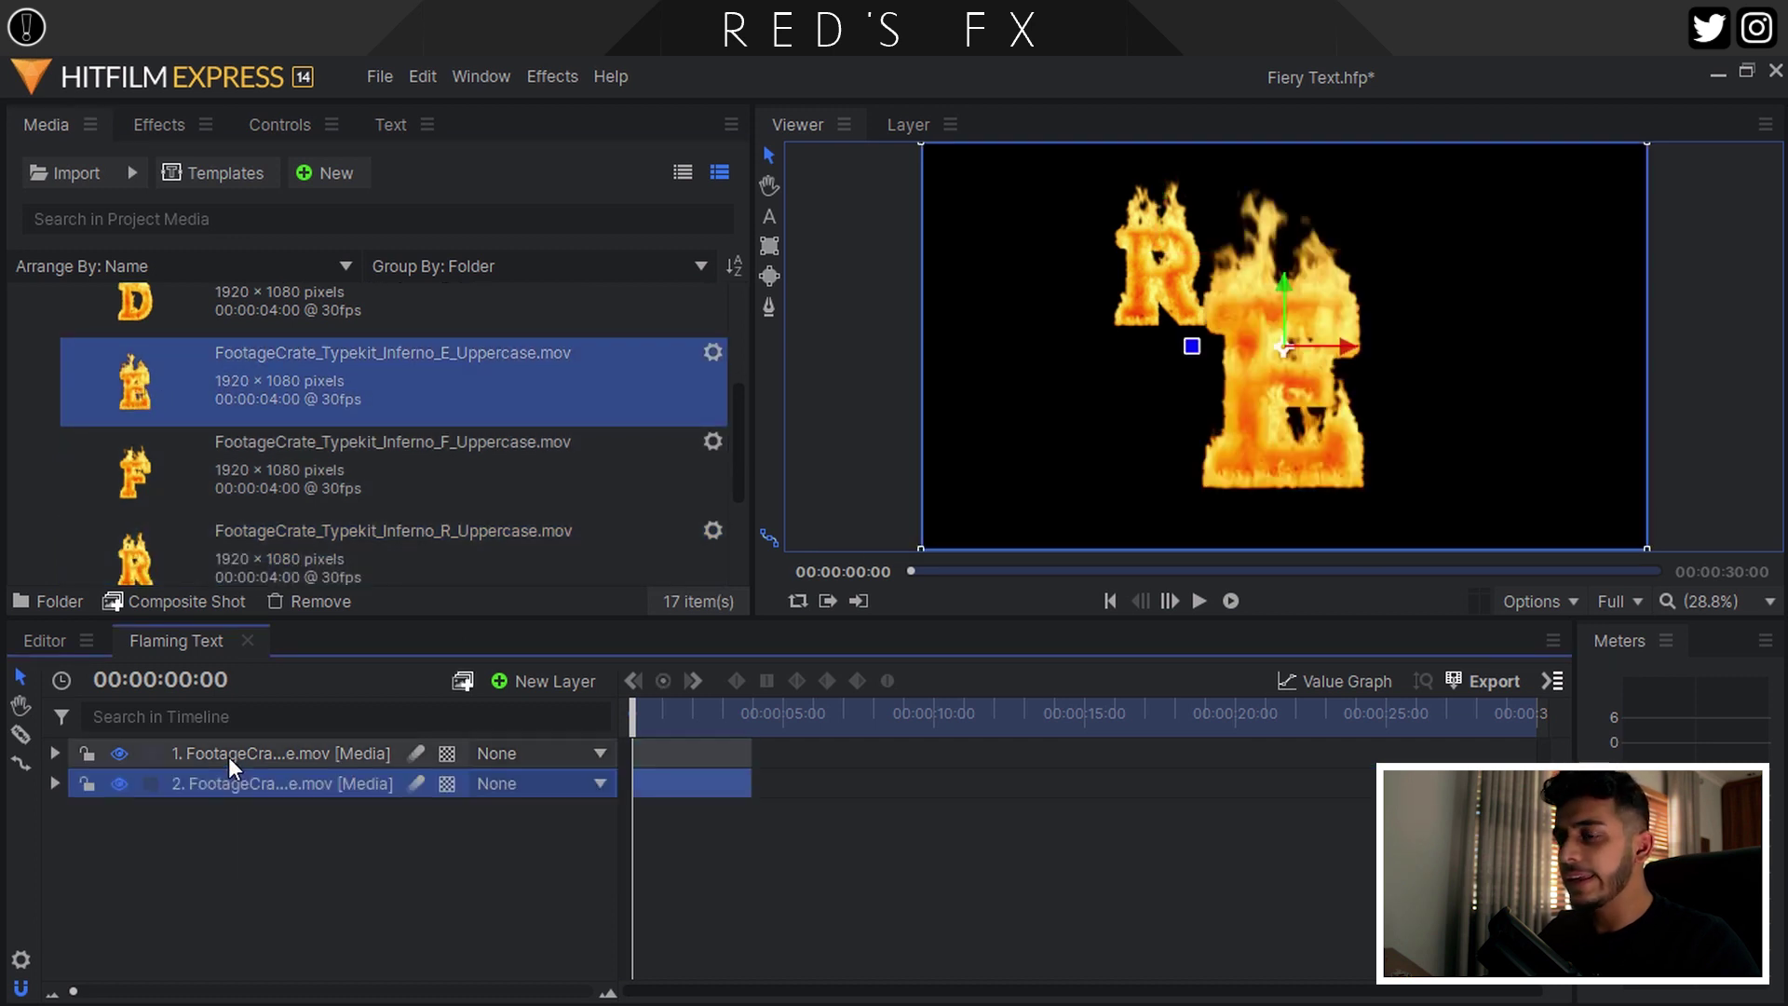
Paste the copied Position and Scale onto the E layer and shift it horizontally beside the R, to about X -70
left_click(285, 130)
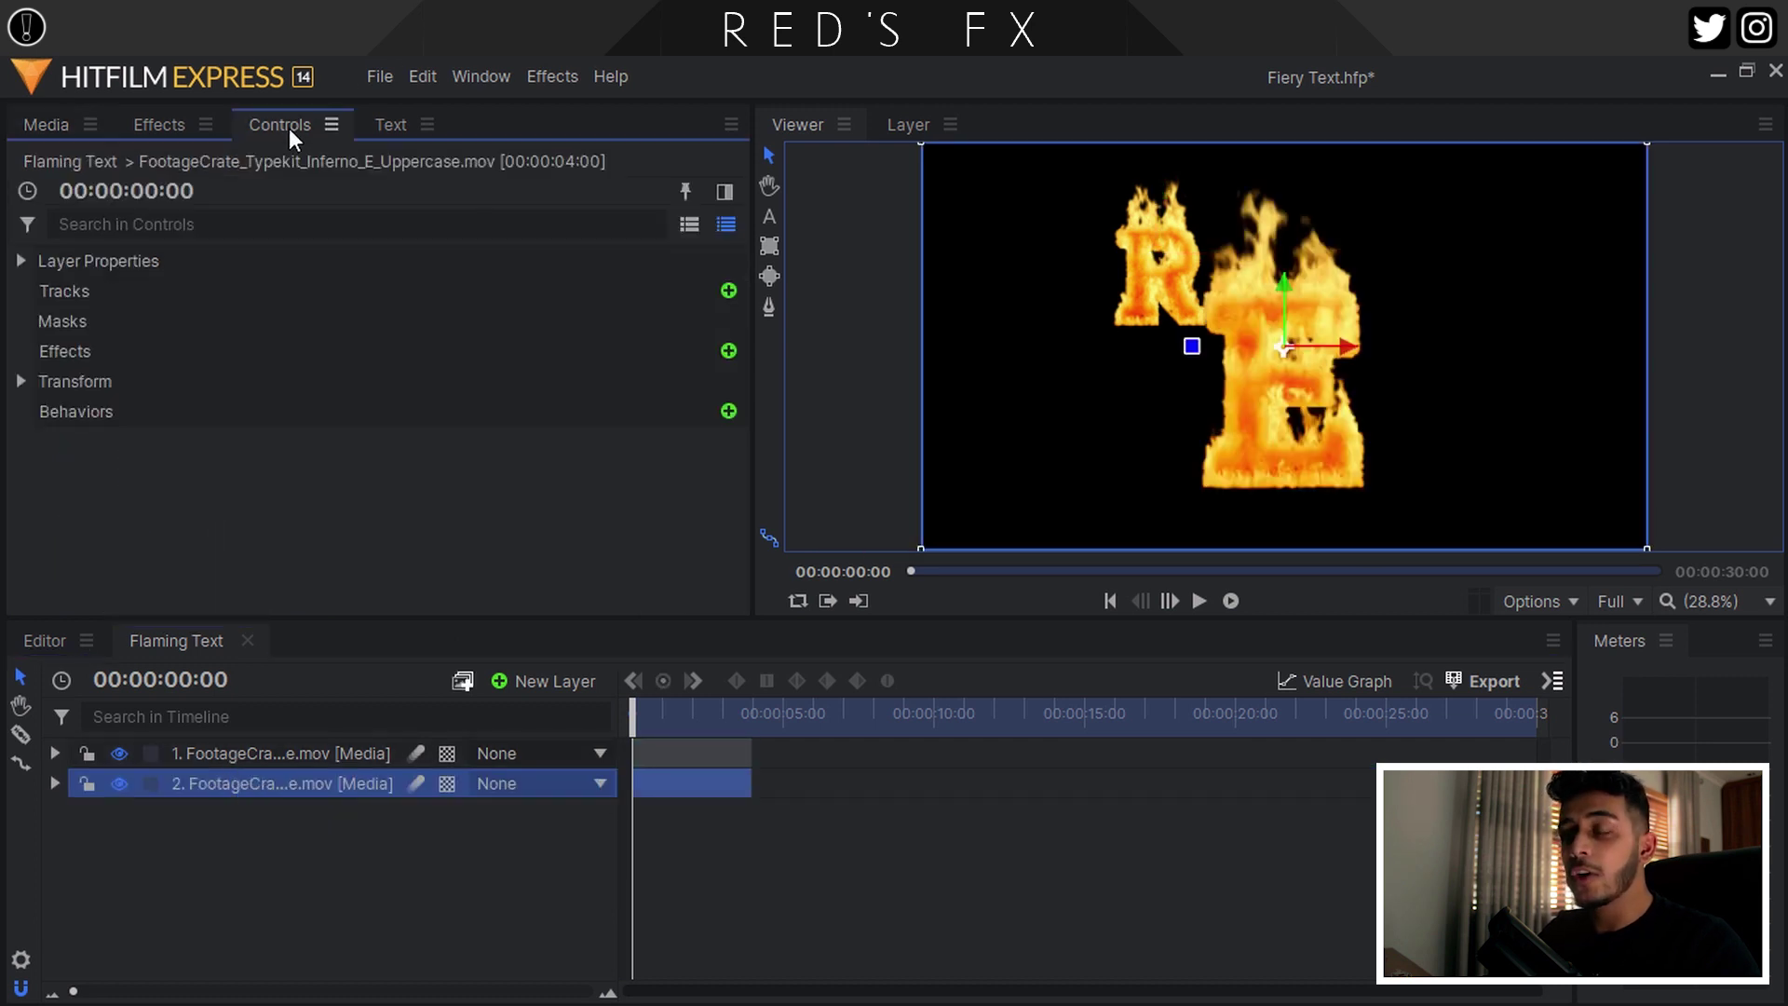
left_click(21, 381)
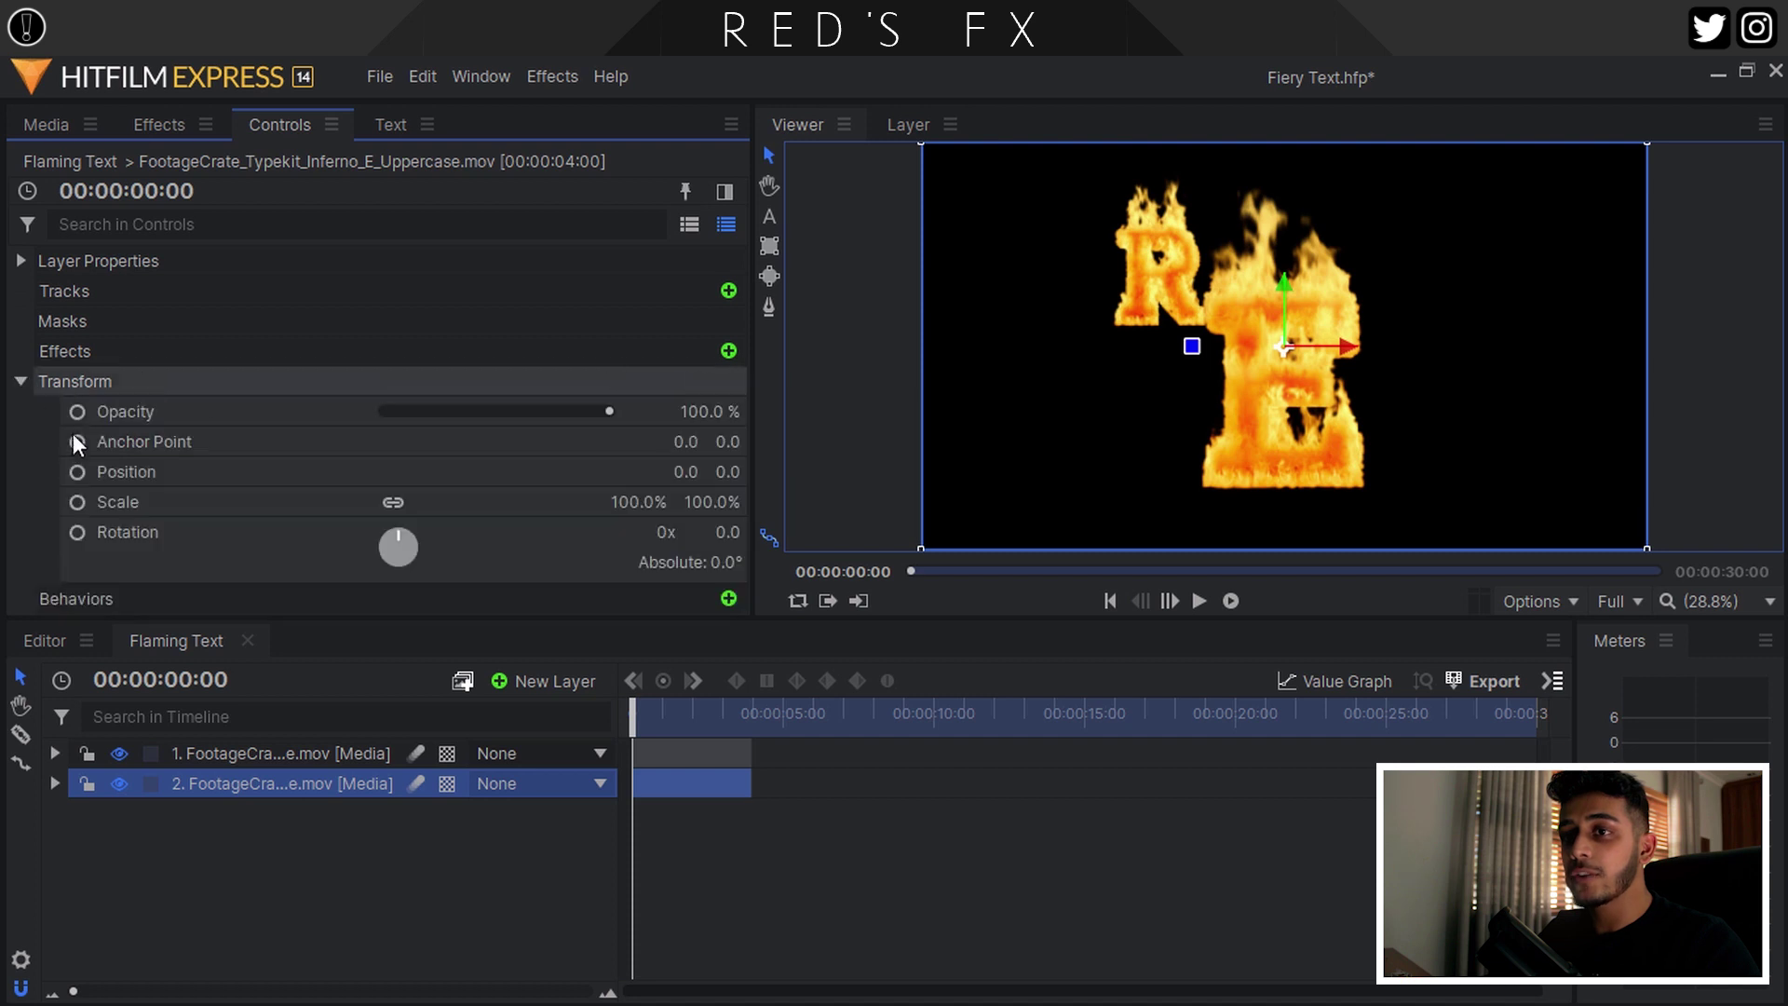
left_click(118, 497)
left_click(115, 477, "ctrl")
right_click(115, 478)
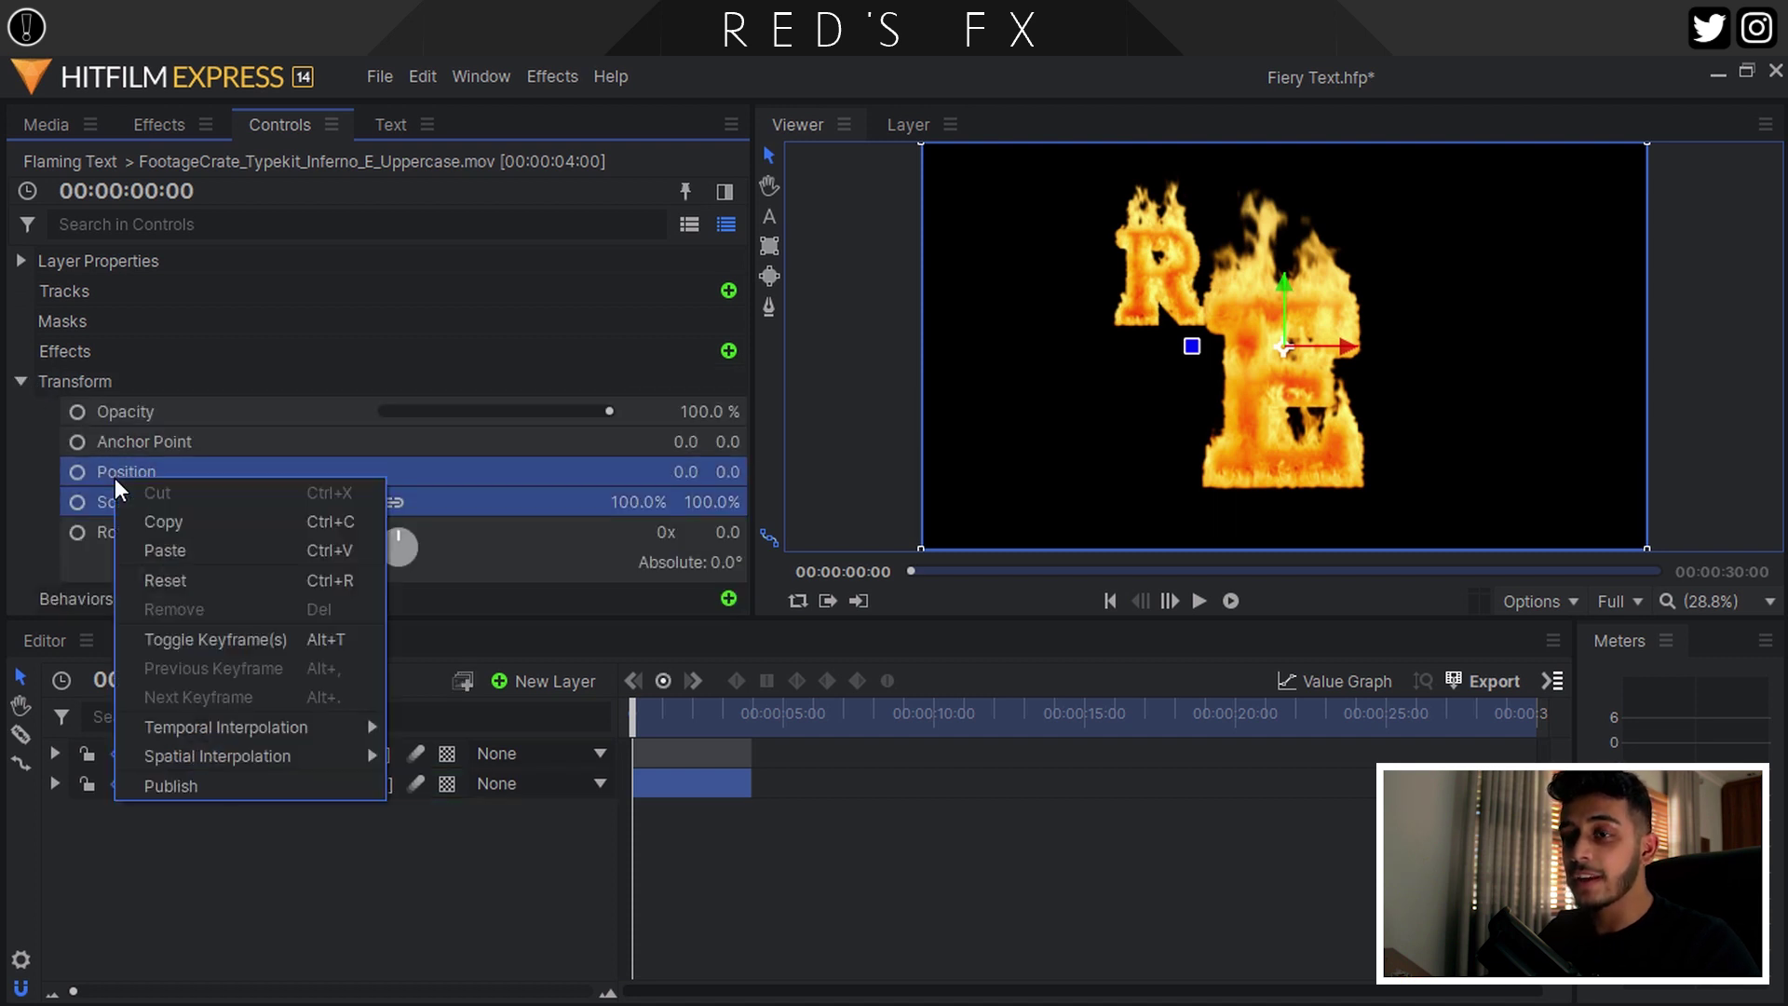
left_click(215, 549)
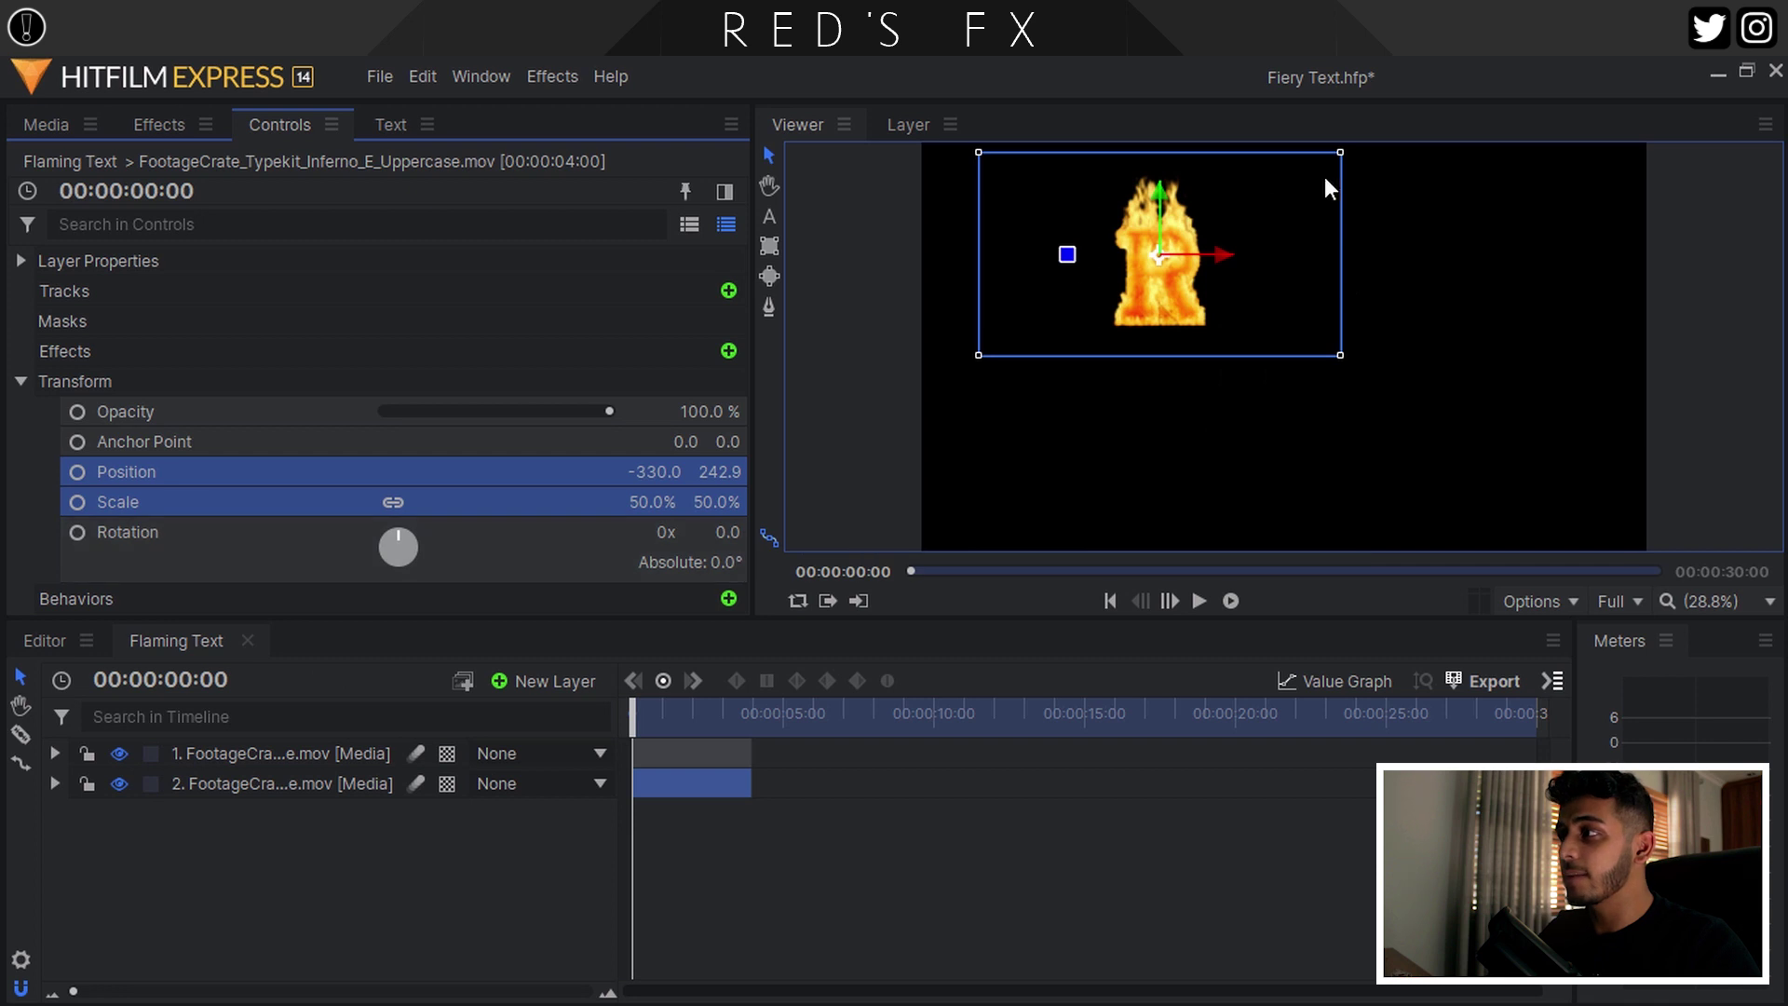
left_click_drag(1231, 253, 1328, 254)
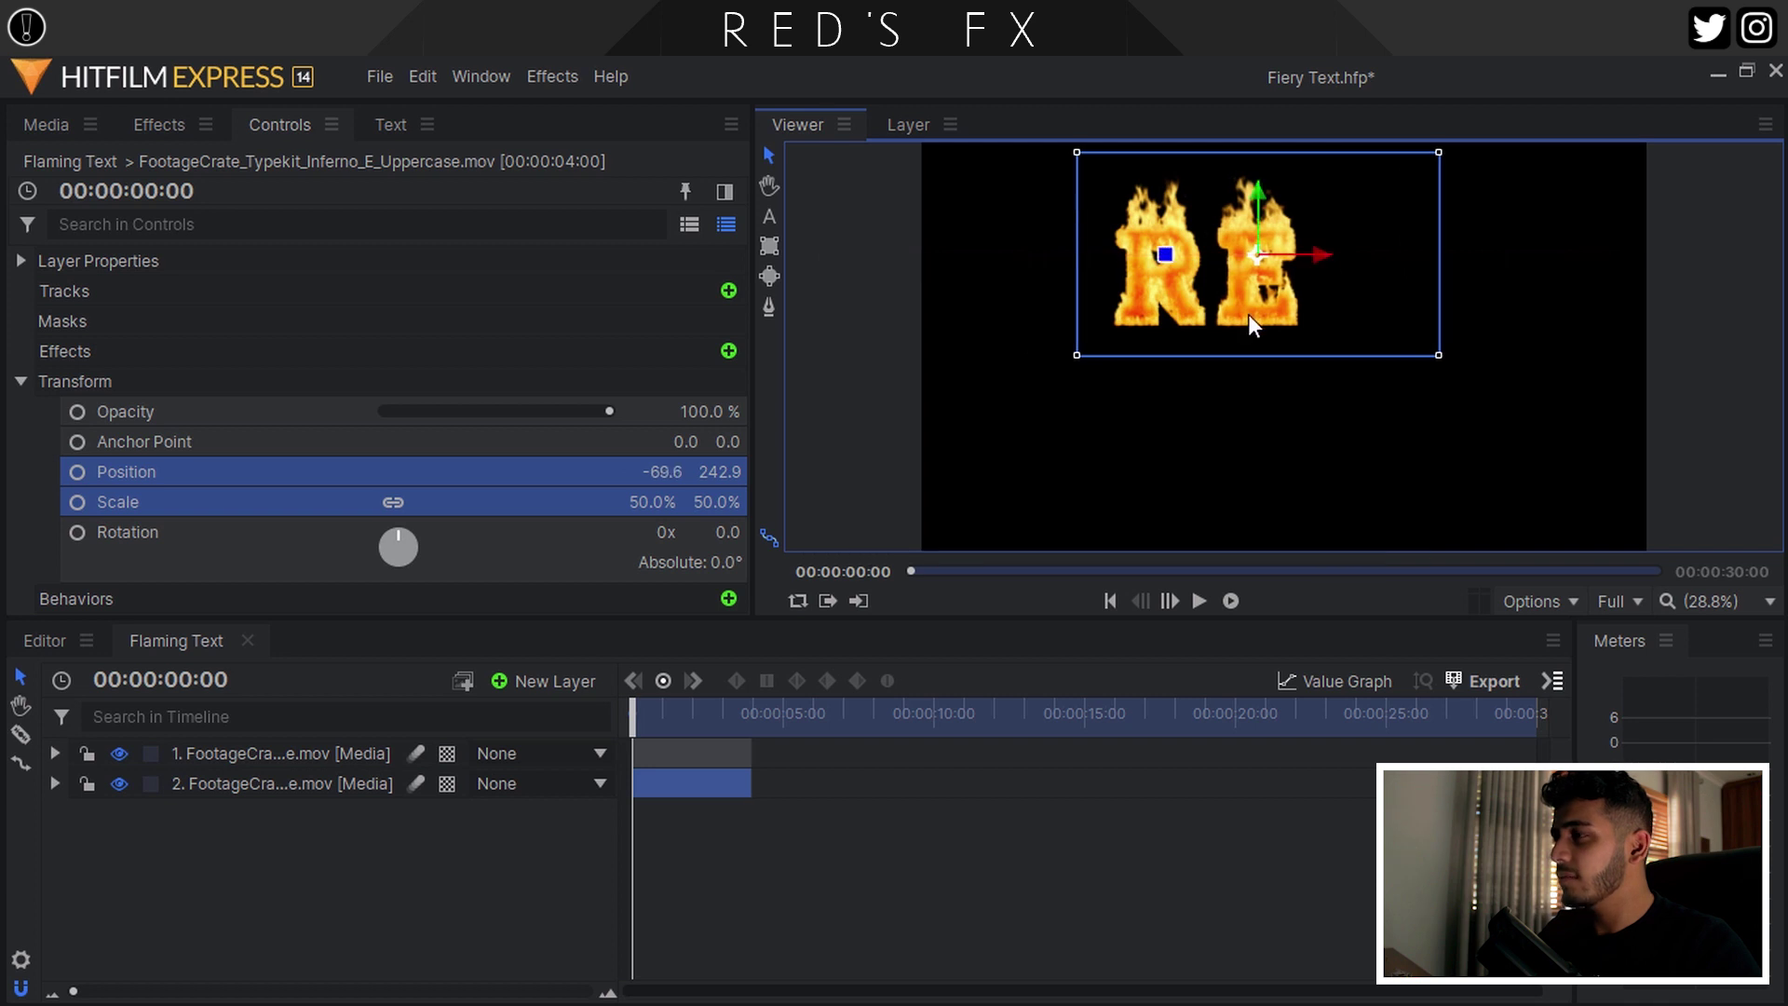
Add the remaining letter clips and arrange the letters to spell RED'S on the first line and FX centred below
left_click(32, 126)
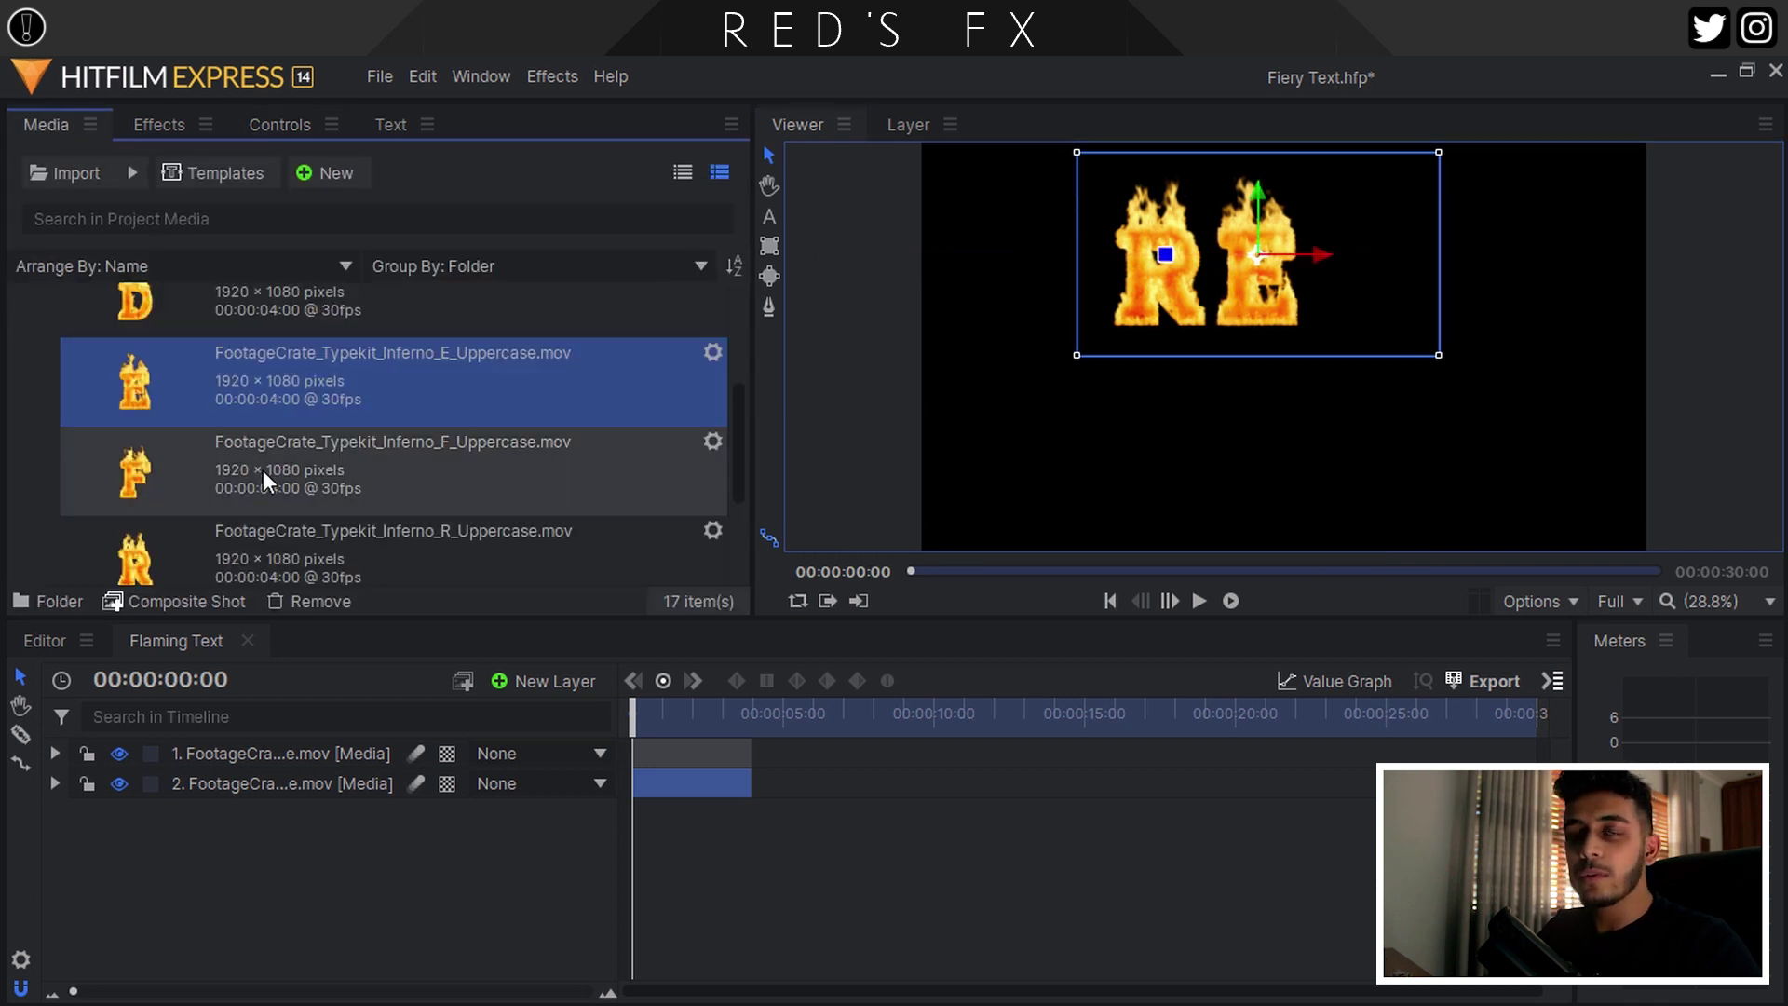
scroll(115, 436, "up", 2)
left_click_drag(135, 511, 280, 815)
left_click_drag(1010, 479, 1460, 268)
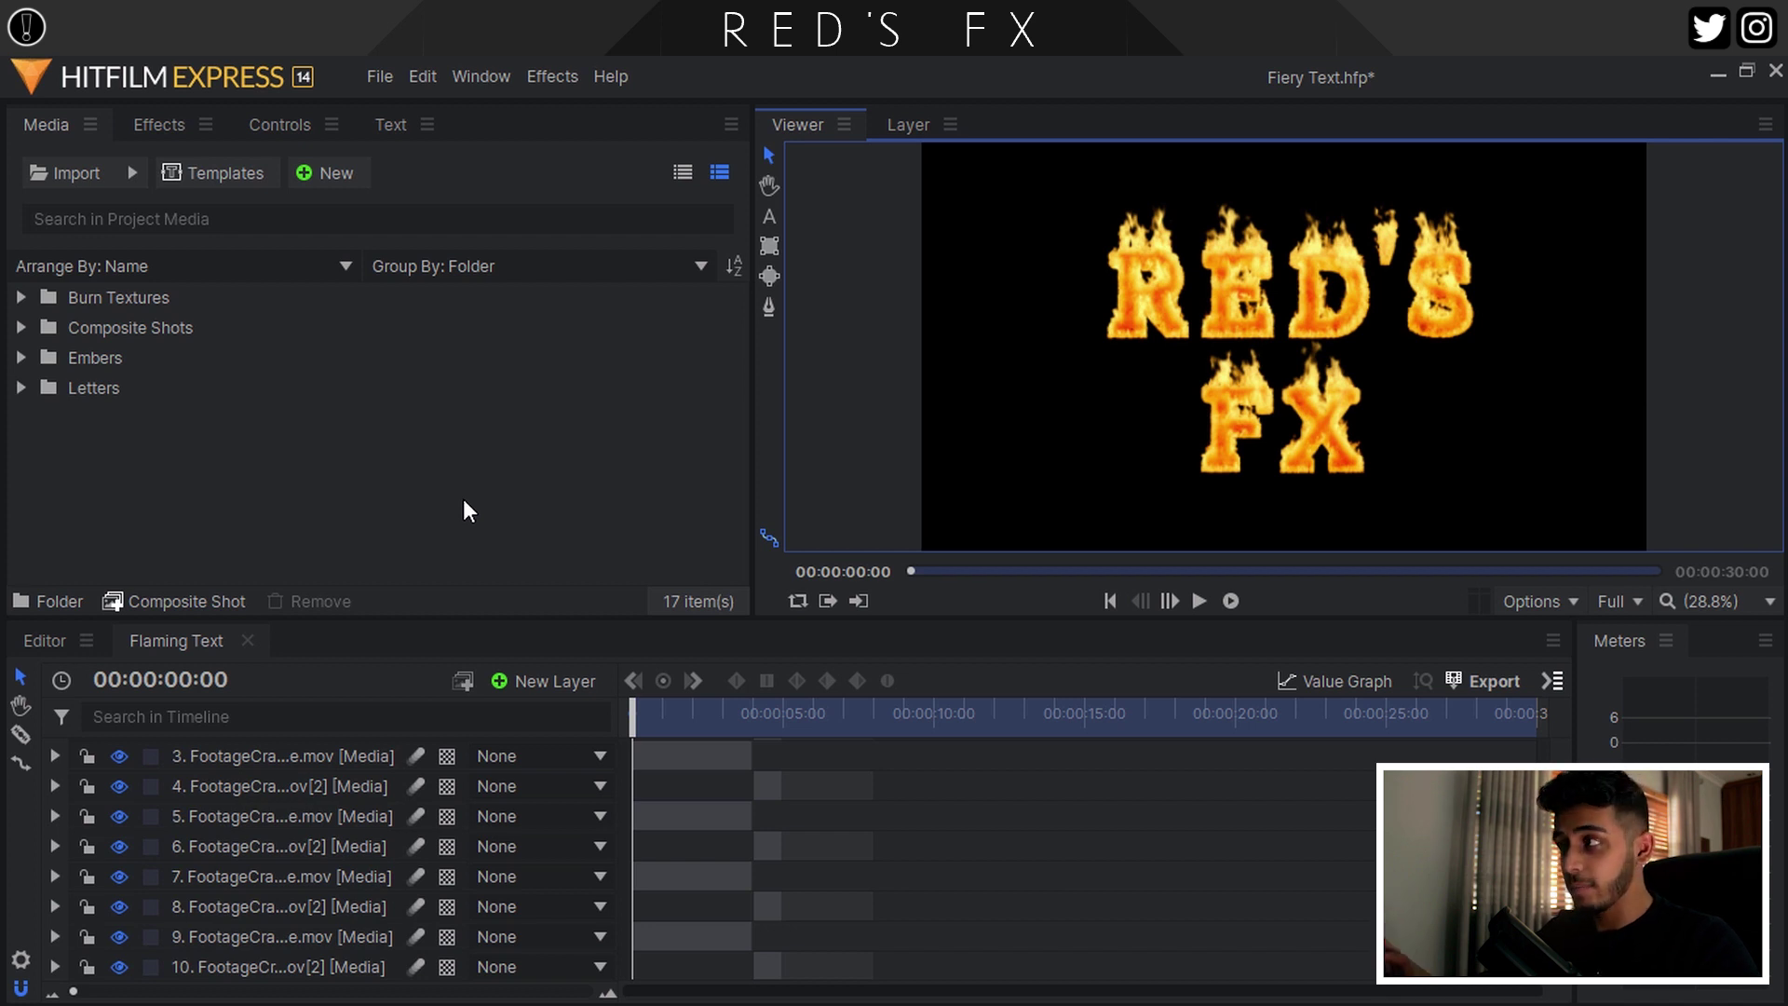
Examine how the original and second letter clips join around the 4-second mark, stepping through the frames there
scroll(321, 820, "up", 2)
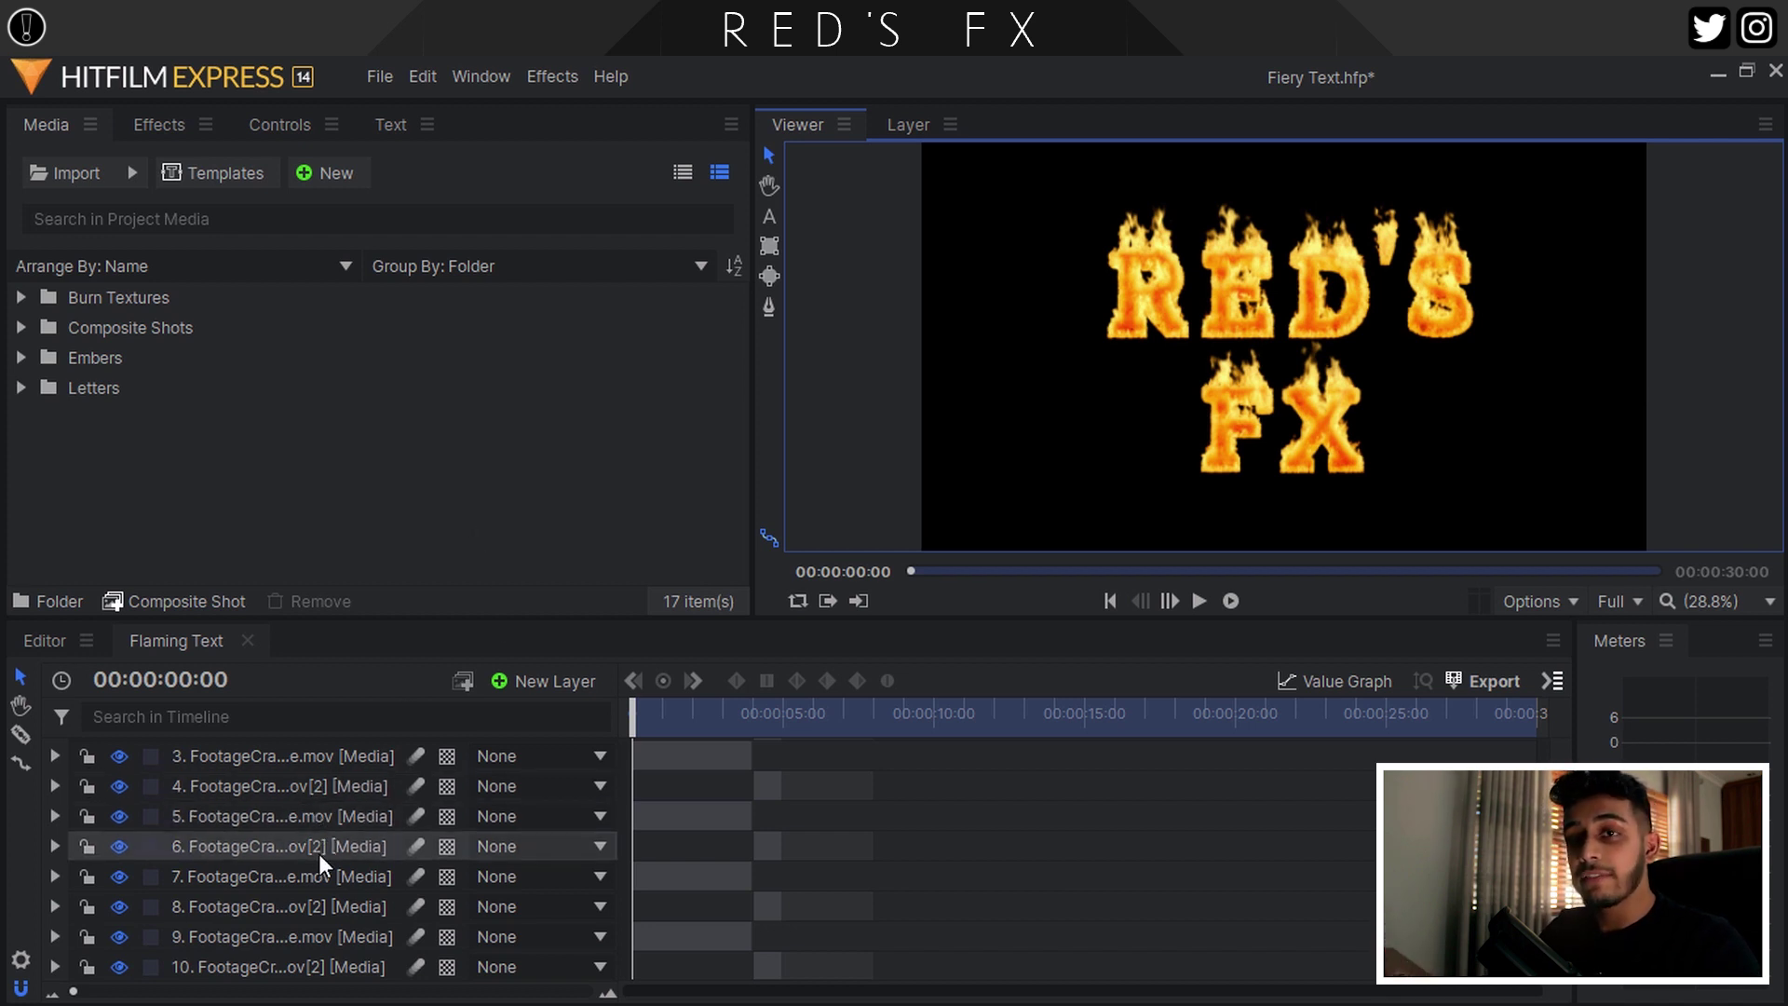
scroll(861, 806, "up", 3)
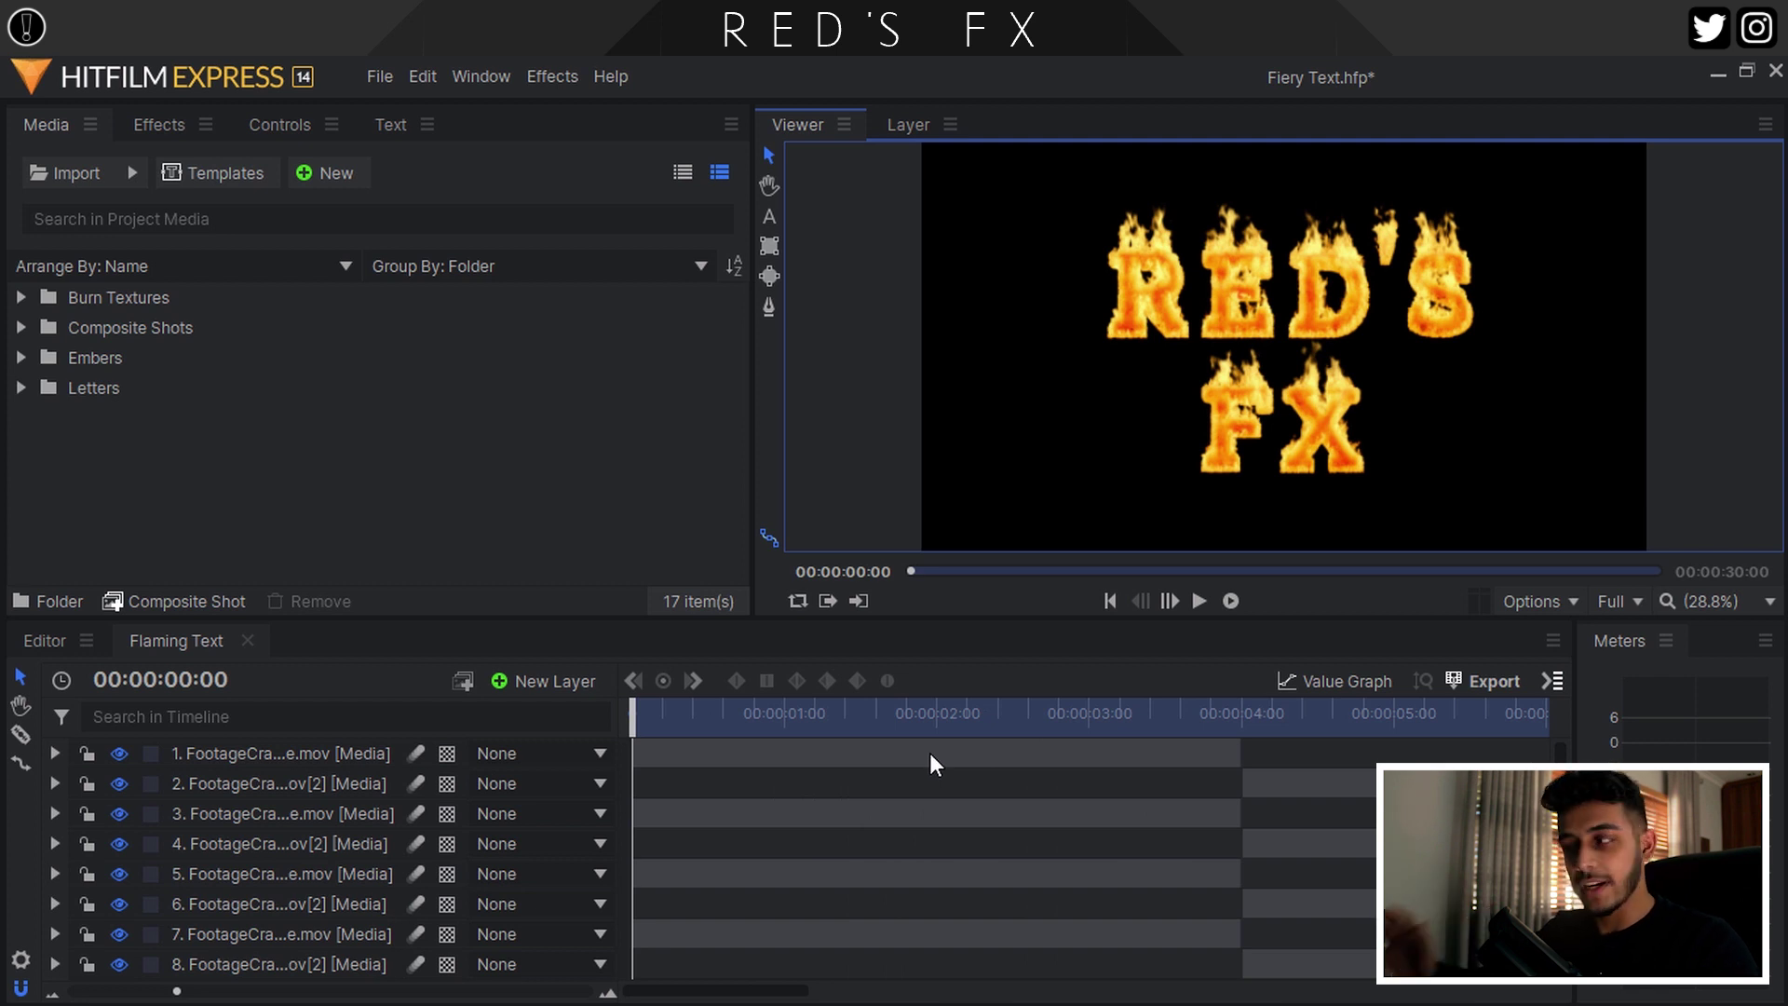
left_click(1394, 705)
left_click(1079, 748)
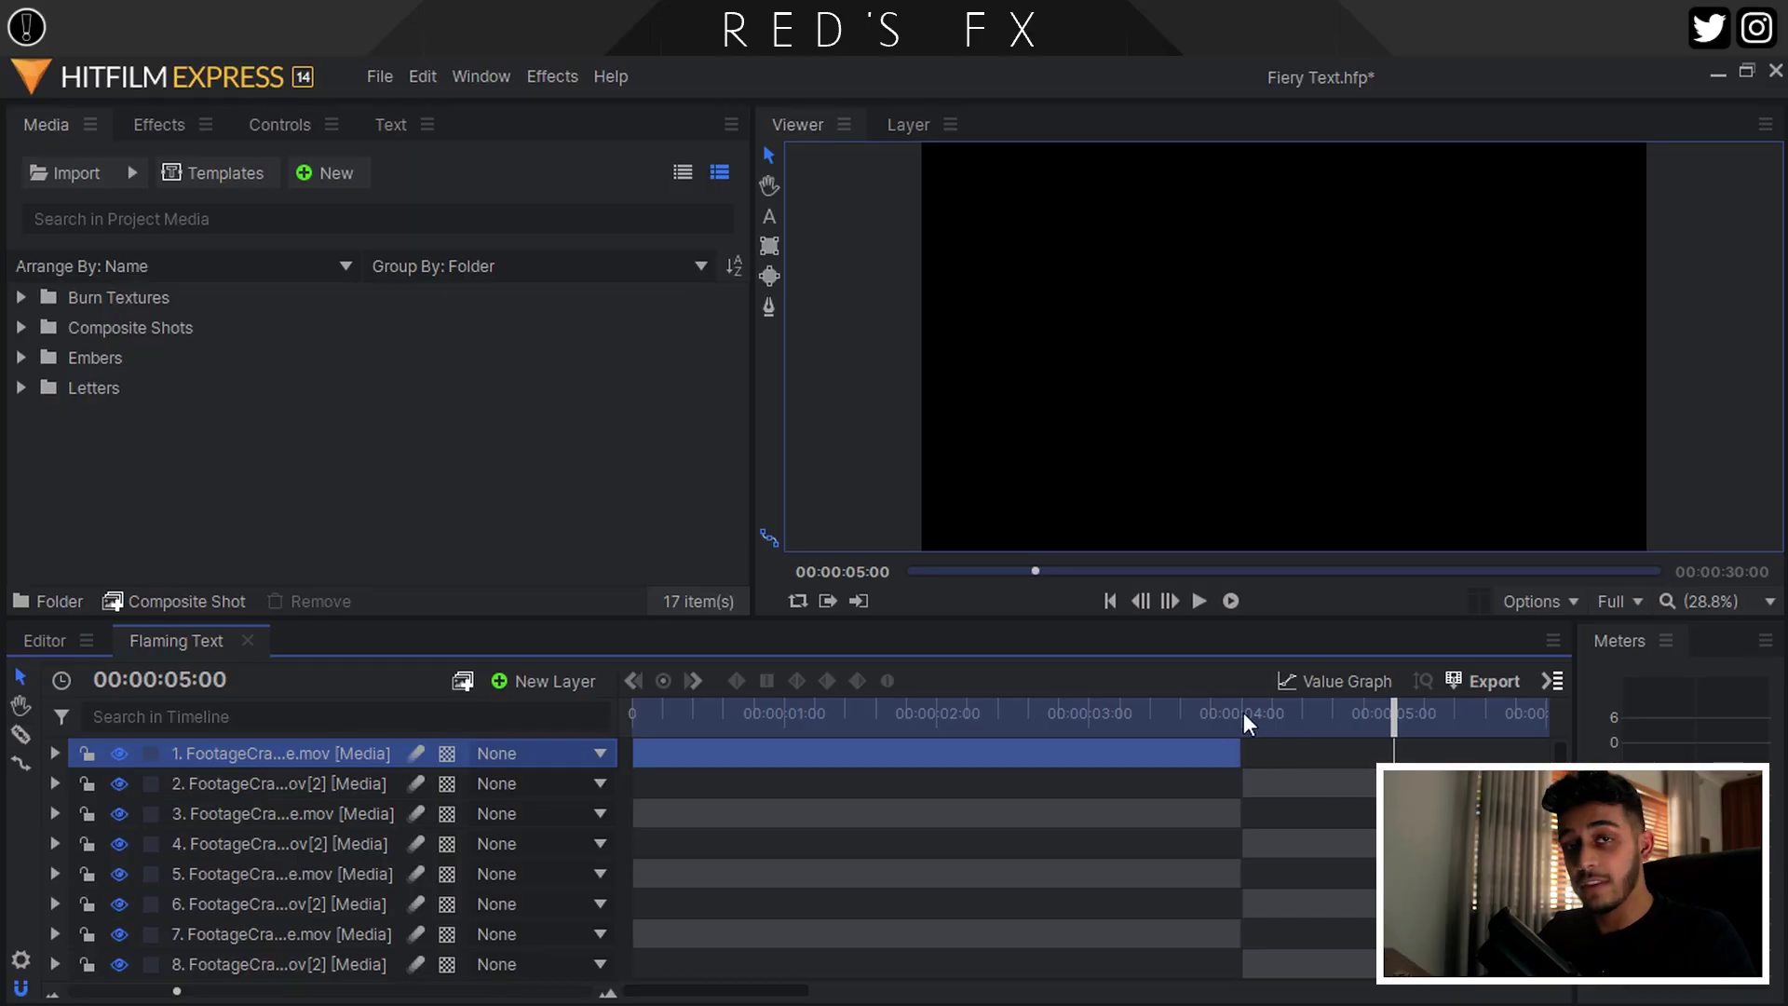
left_click(1270, 781)
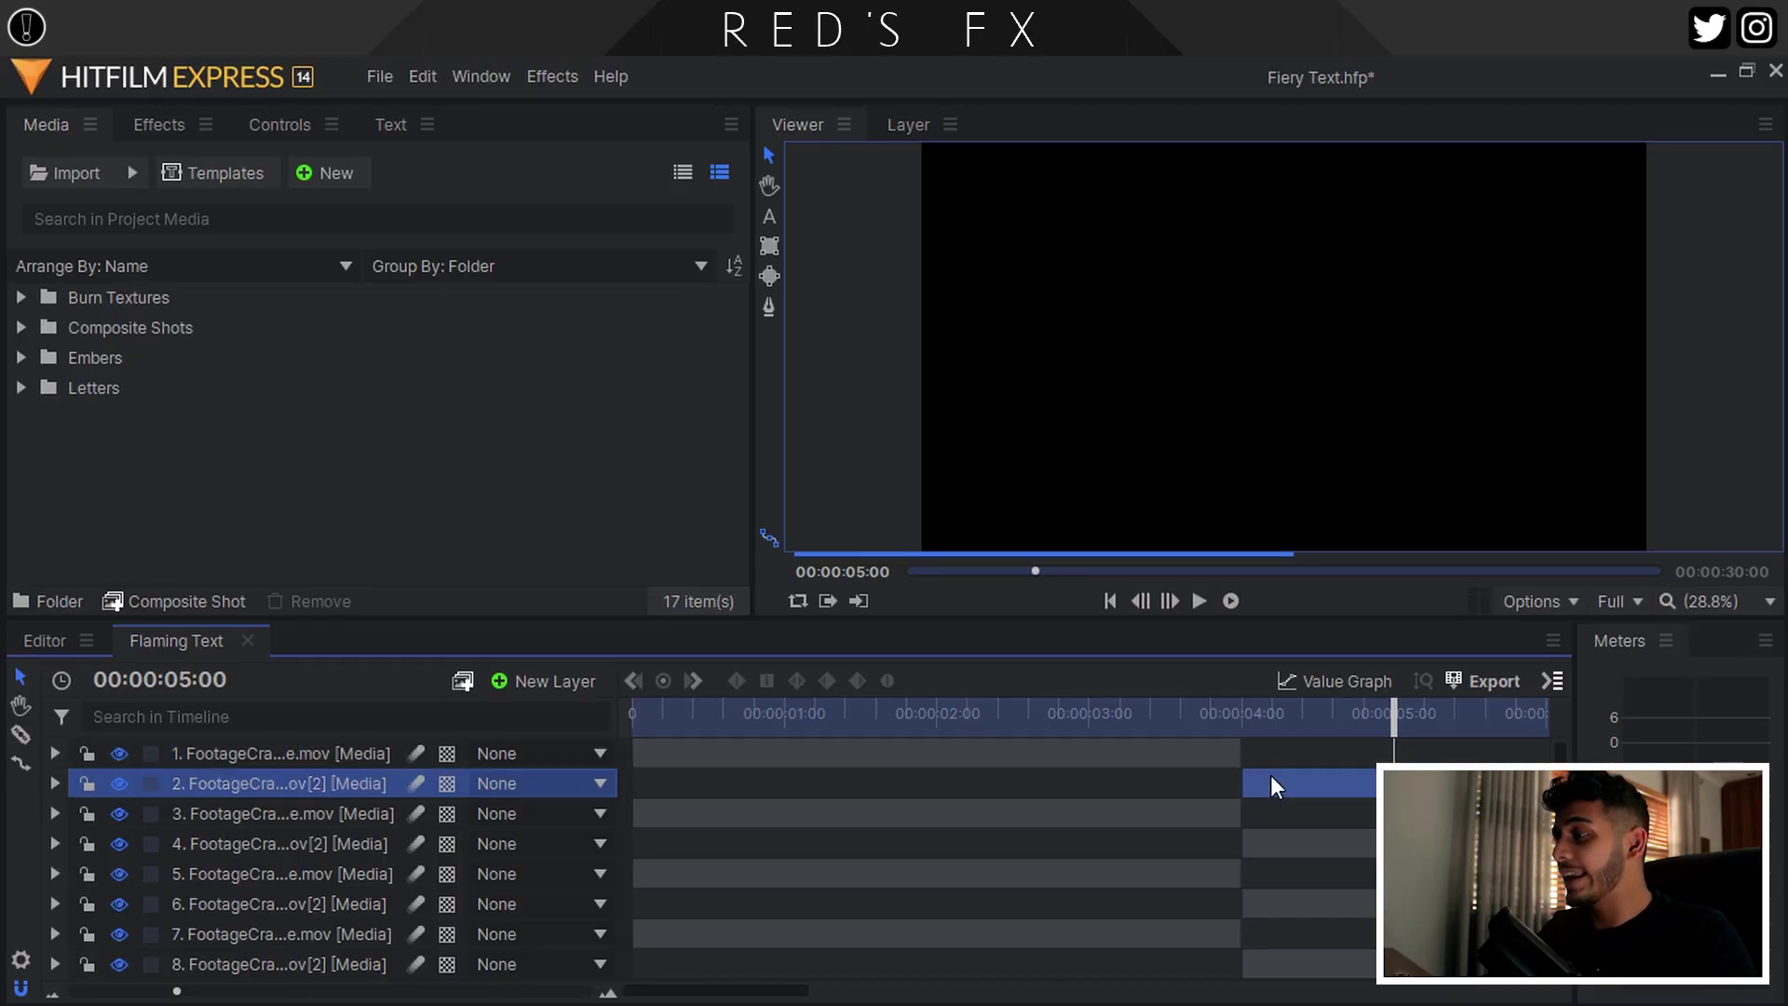
left_click(1218, 710)
left_click(1170, 601)
left_click(1170, 602)
left_click(1170, 602)
left_click(1170, 602)
left_click(1170, 601)
left_click(1170, 602)
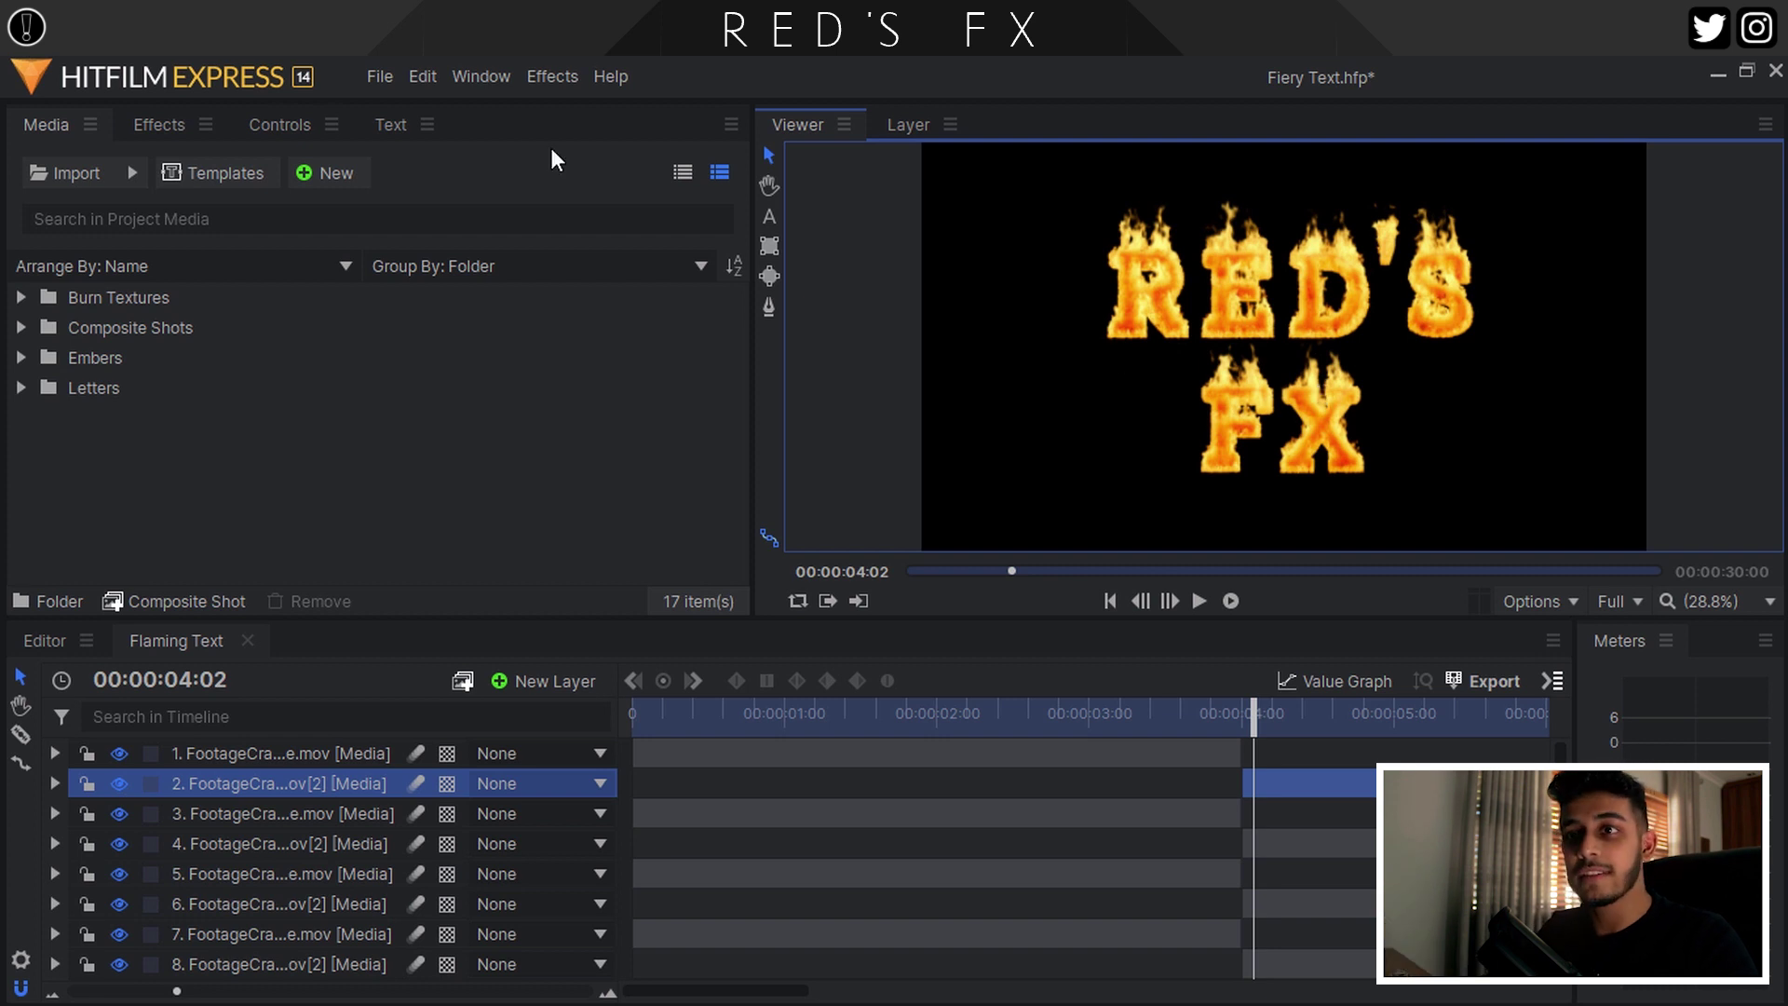
Look through the rising embers clips in the Embers media folder
left_click(21, 358)
left_click(276, 434)
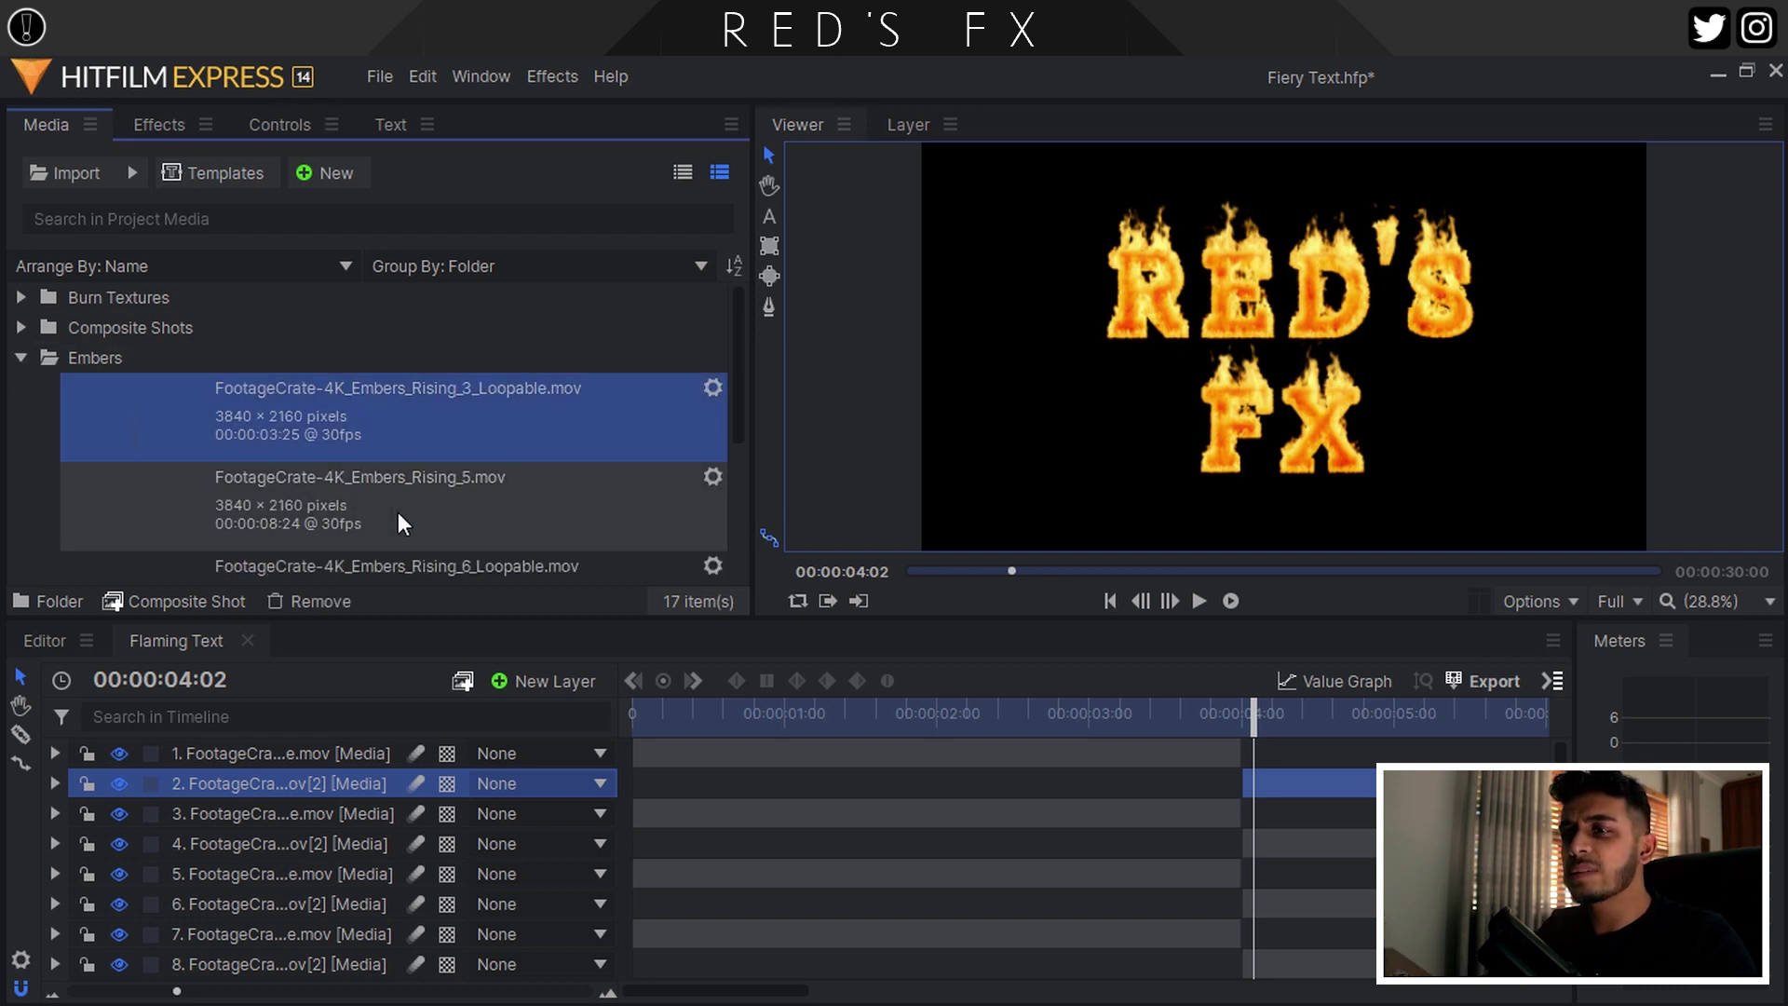
left_click(382, 477)
scroll(378, 473, "down", 2)
scroll(378, 473, "up", 2)
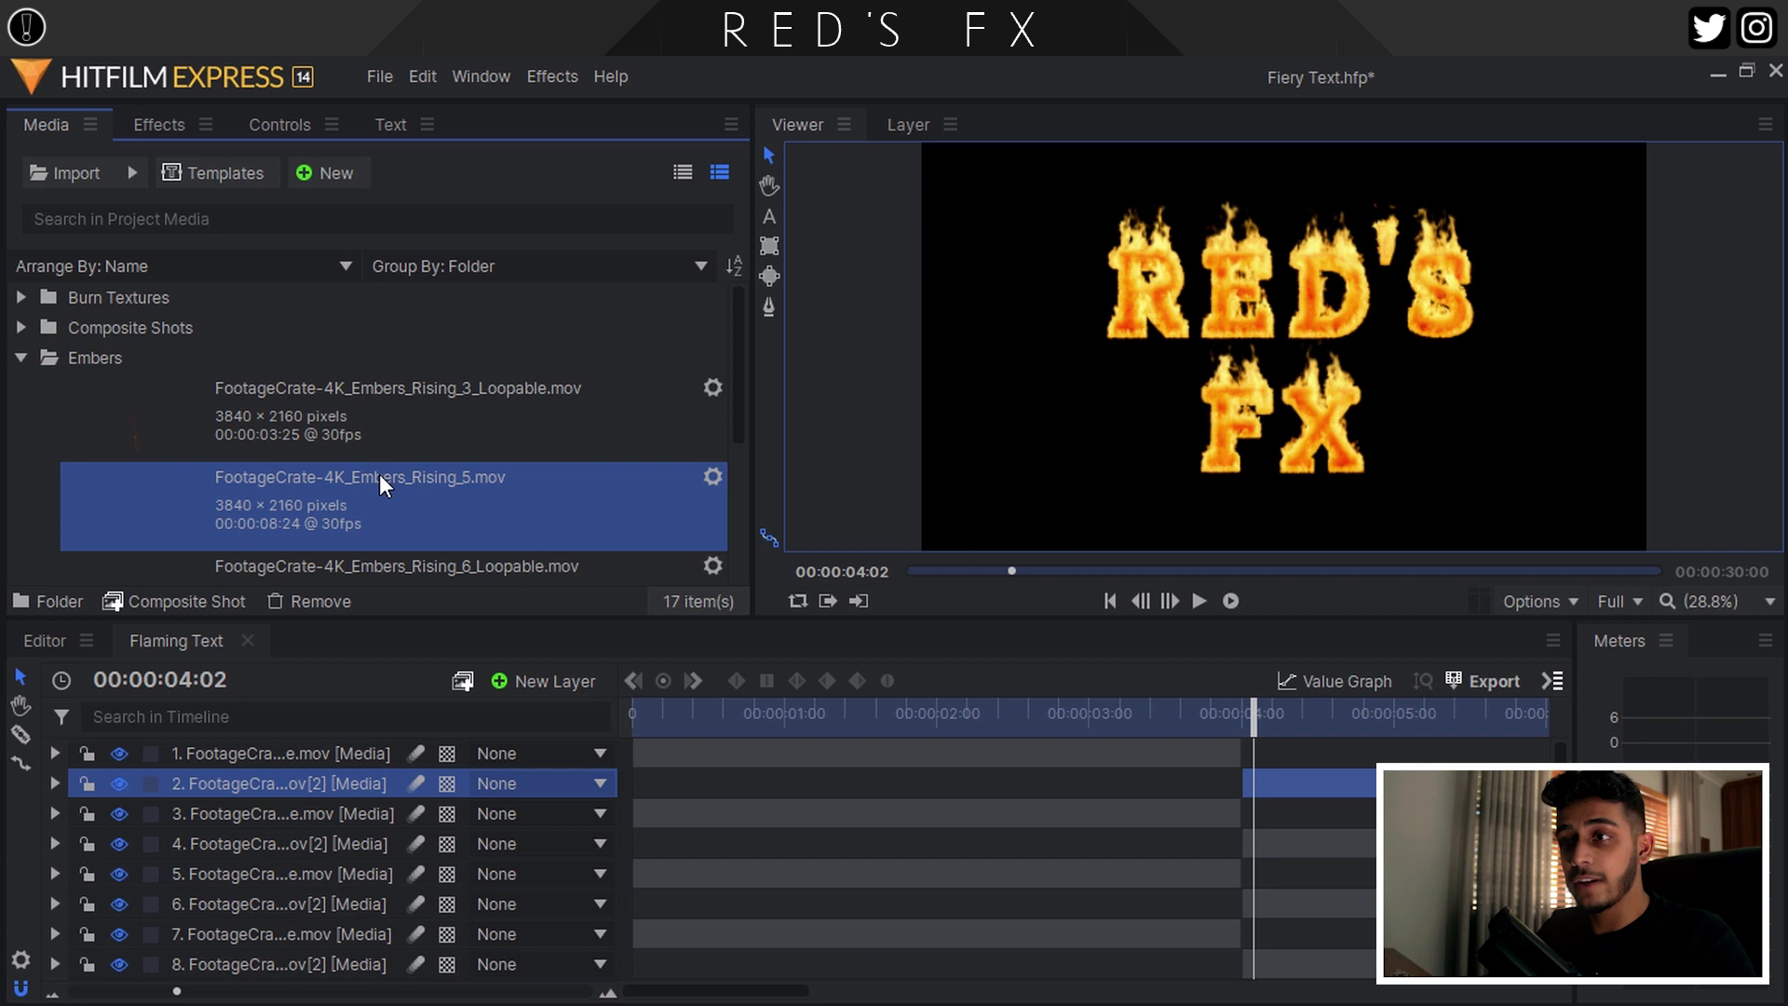
Hide all the layers of the Flaming Text composite shot
key("ctrl+a")
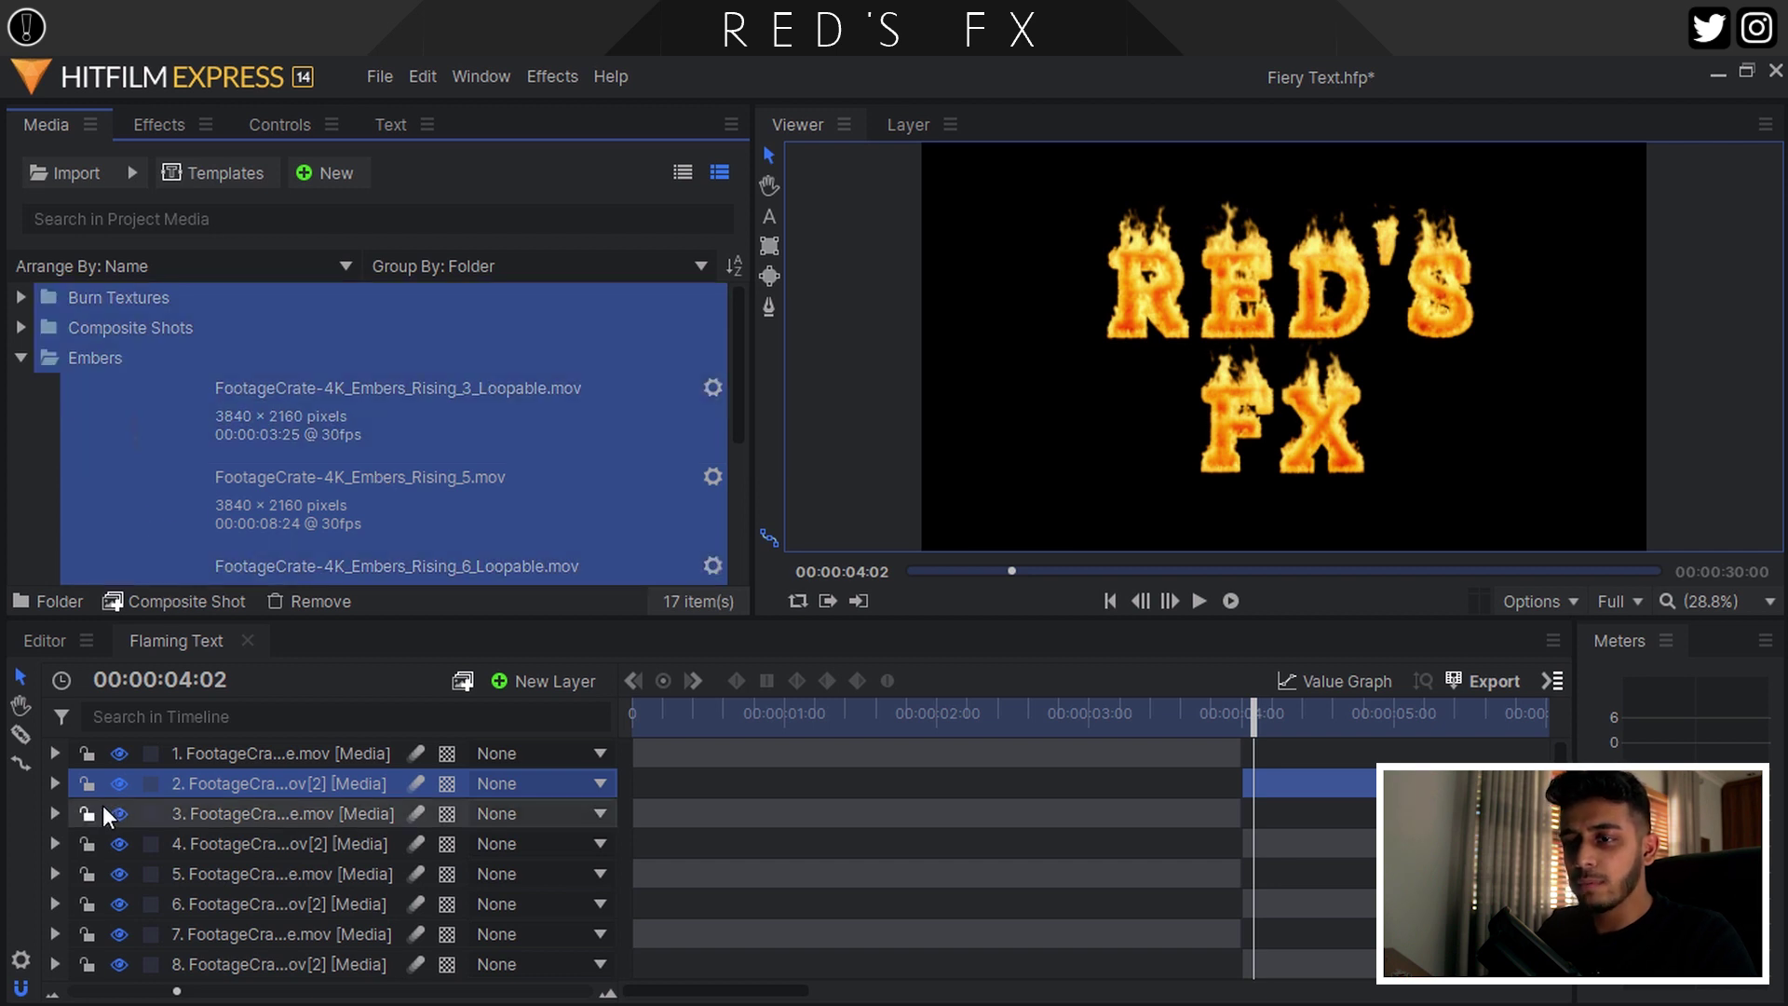
left_click(186, 806)
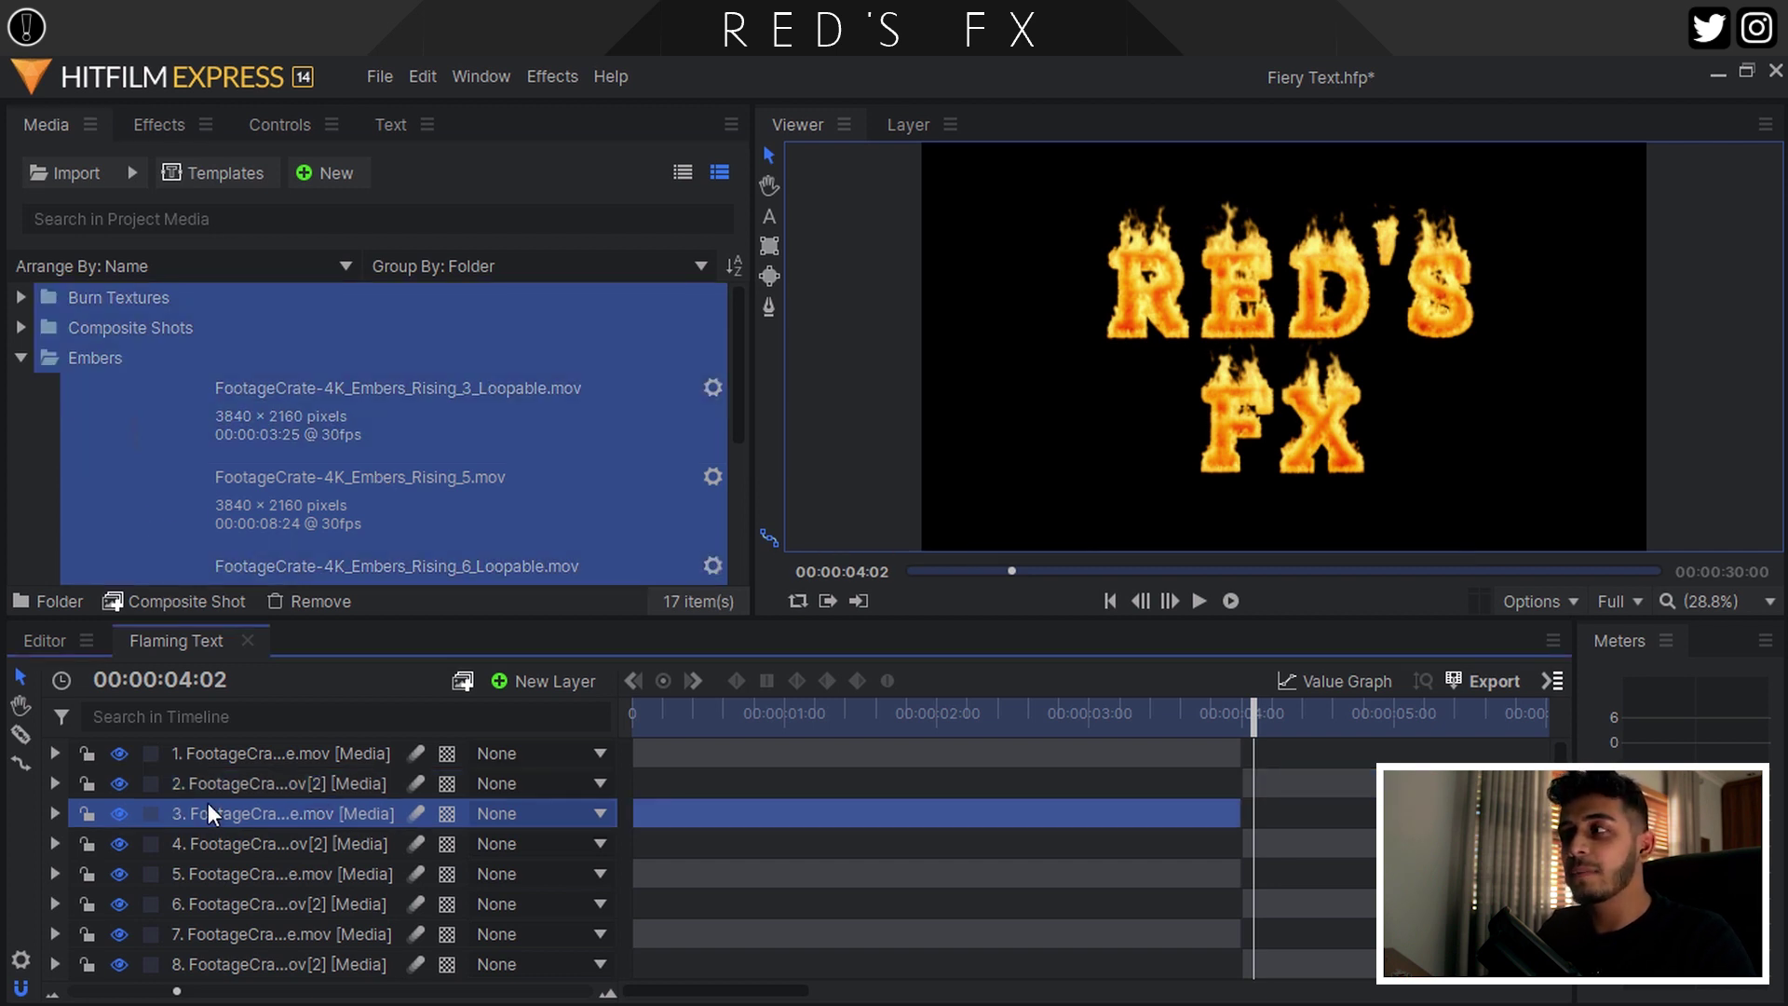
left_click(227, 789)
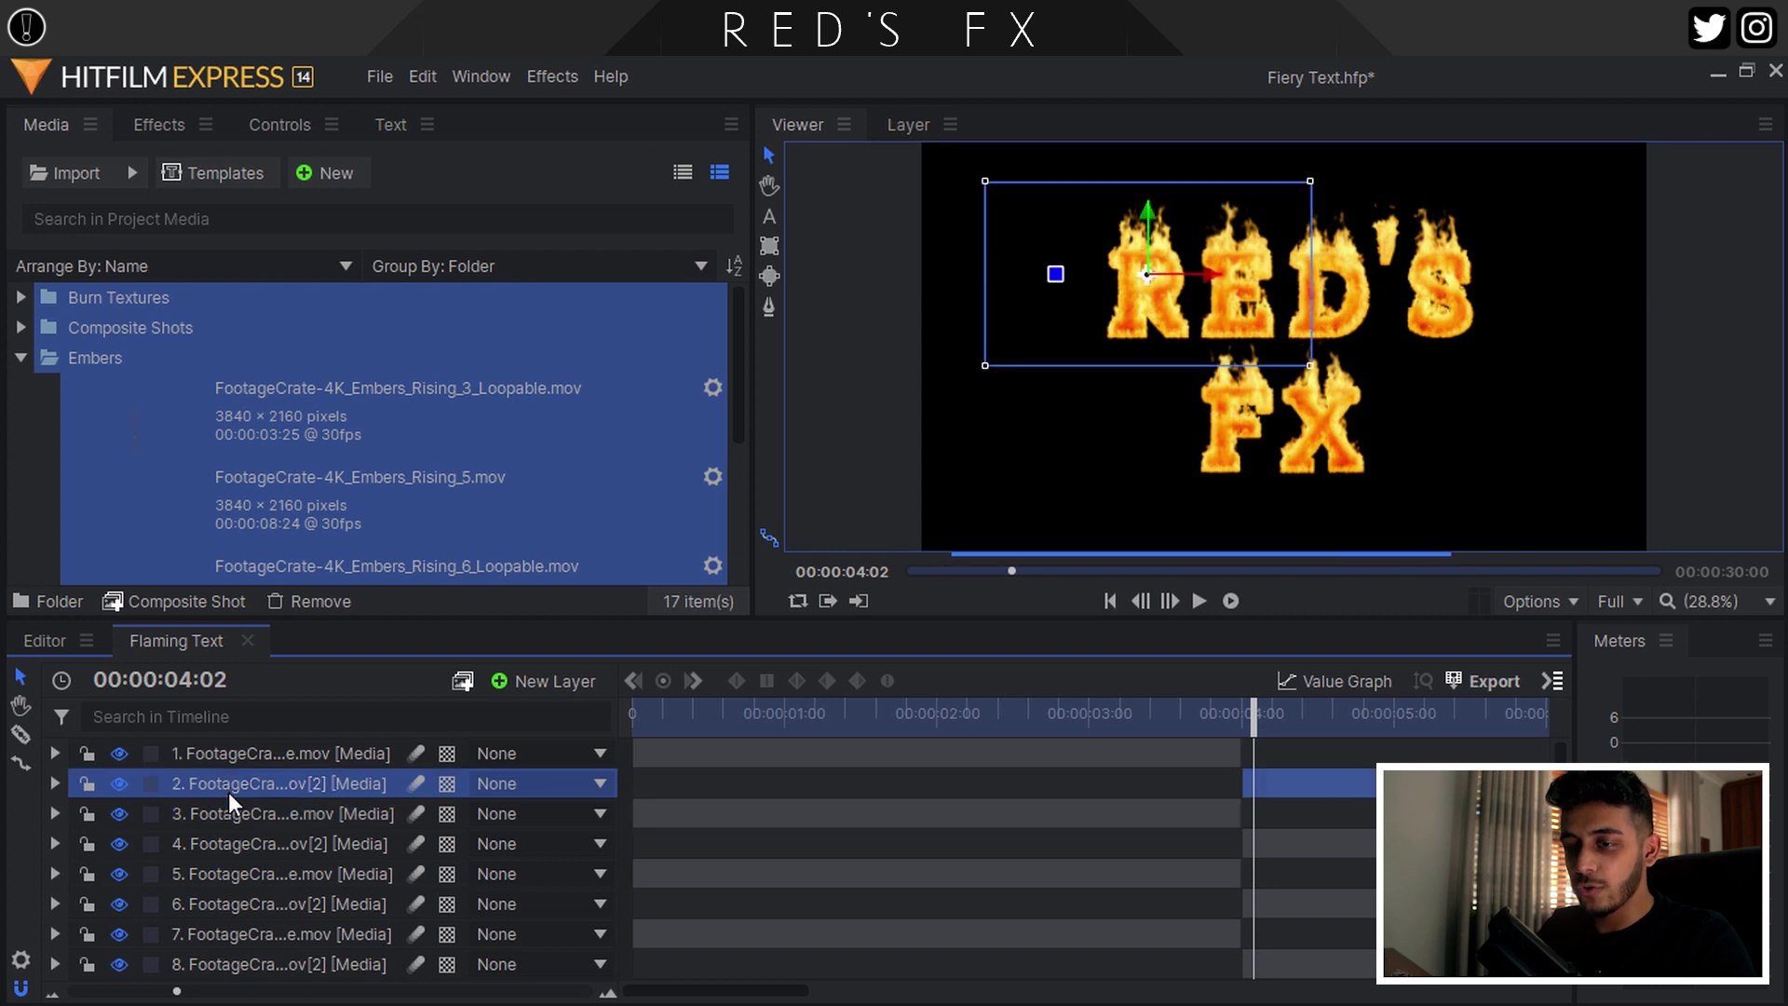
key("ctrl+a")
left_click(117, 784)
left_click(272, 880)
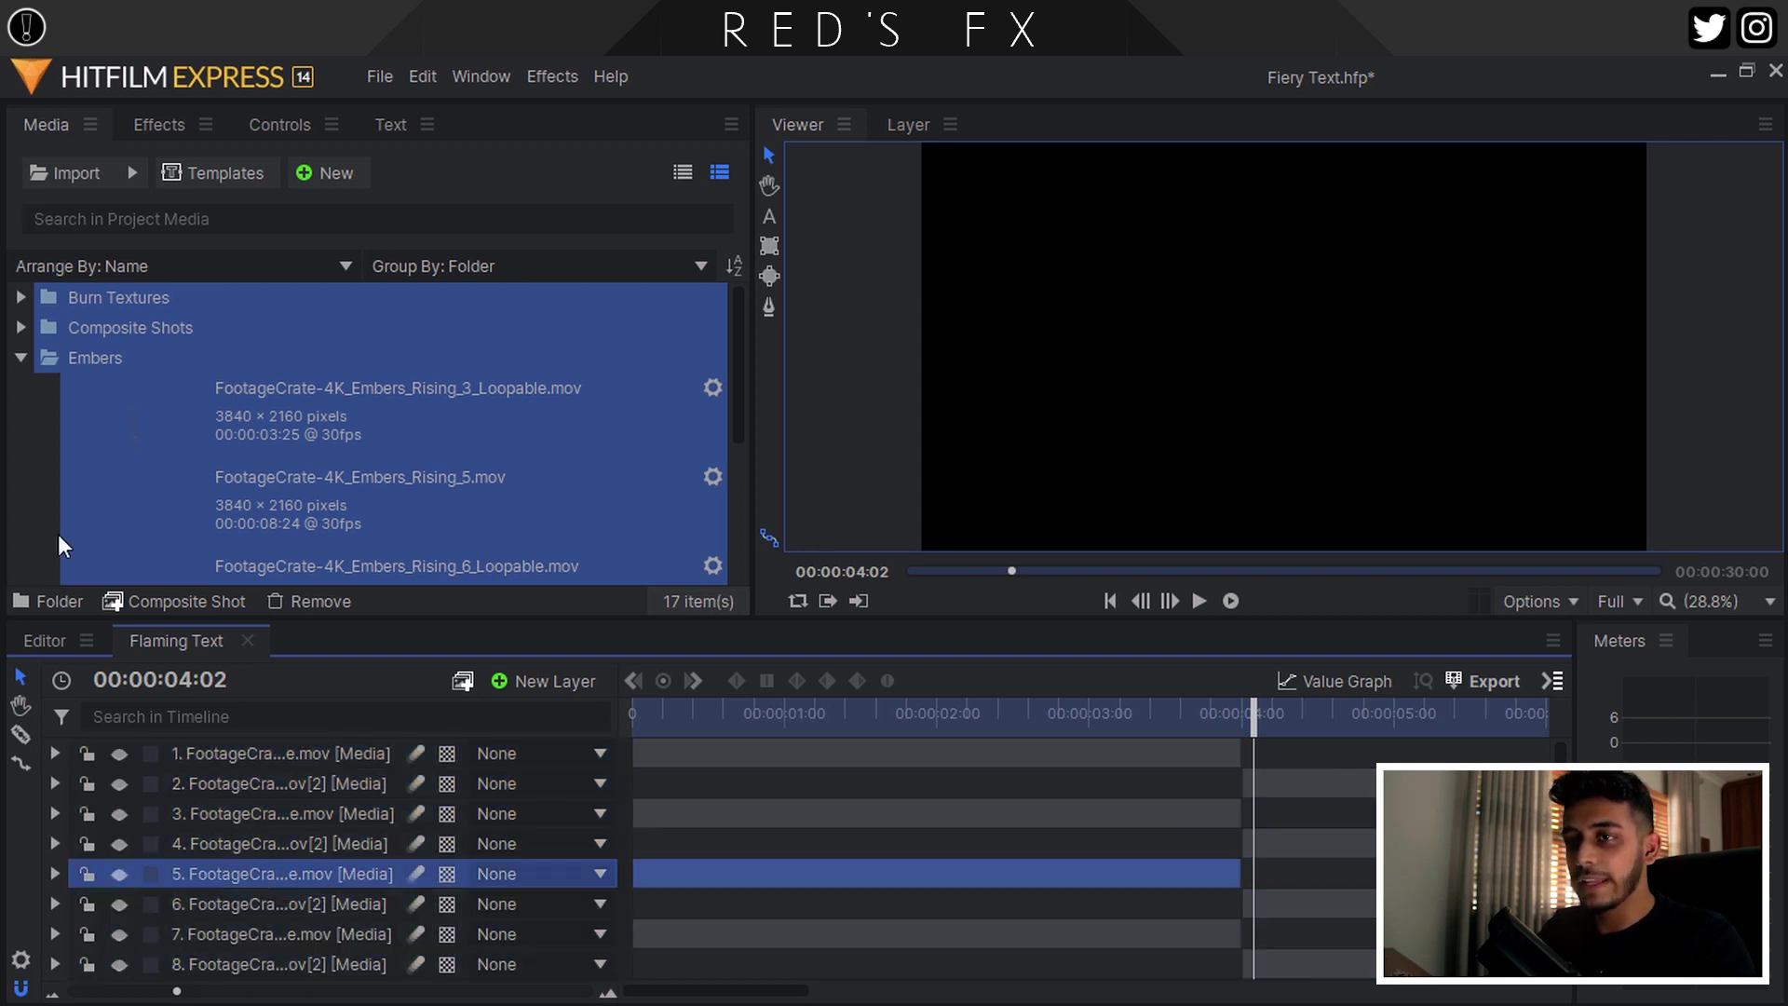
Make only the first R letter layer visible and go to 00:00:02:16 in the timeline
left_click(31, 416)
left_click(280, 753)
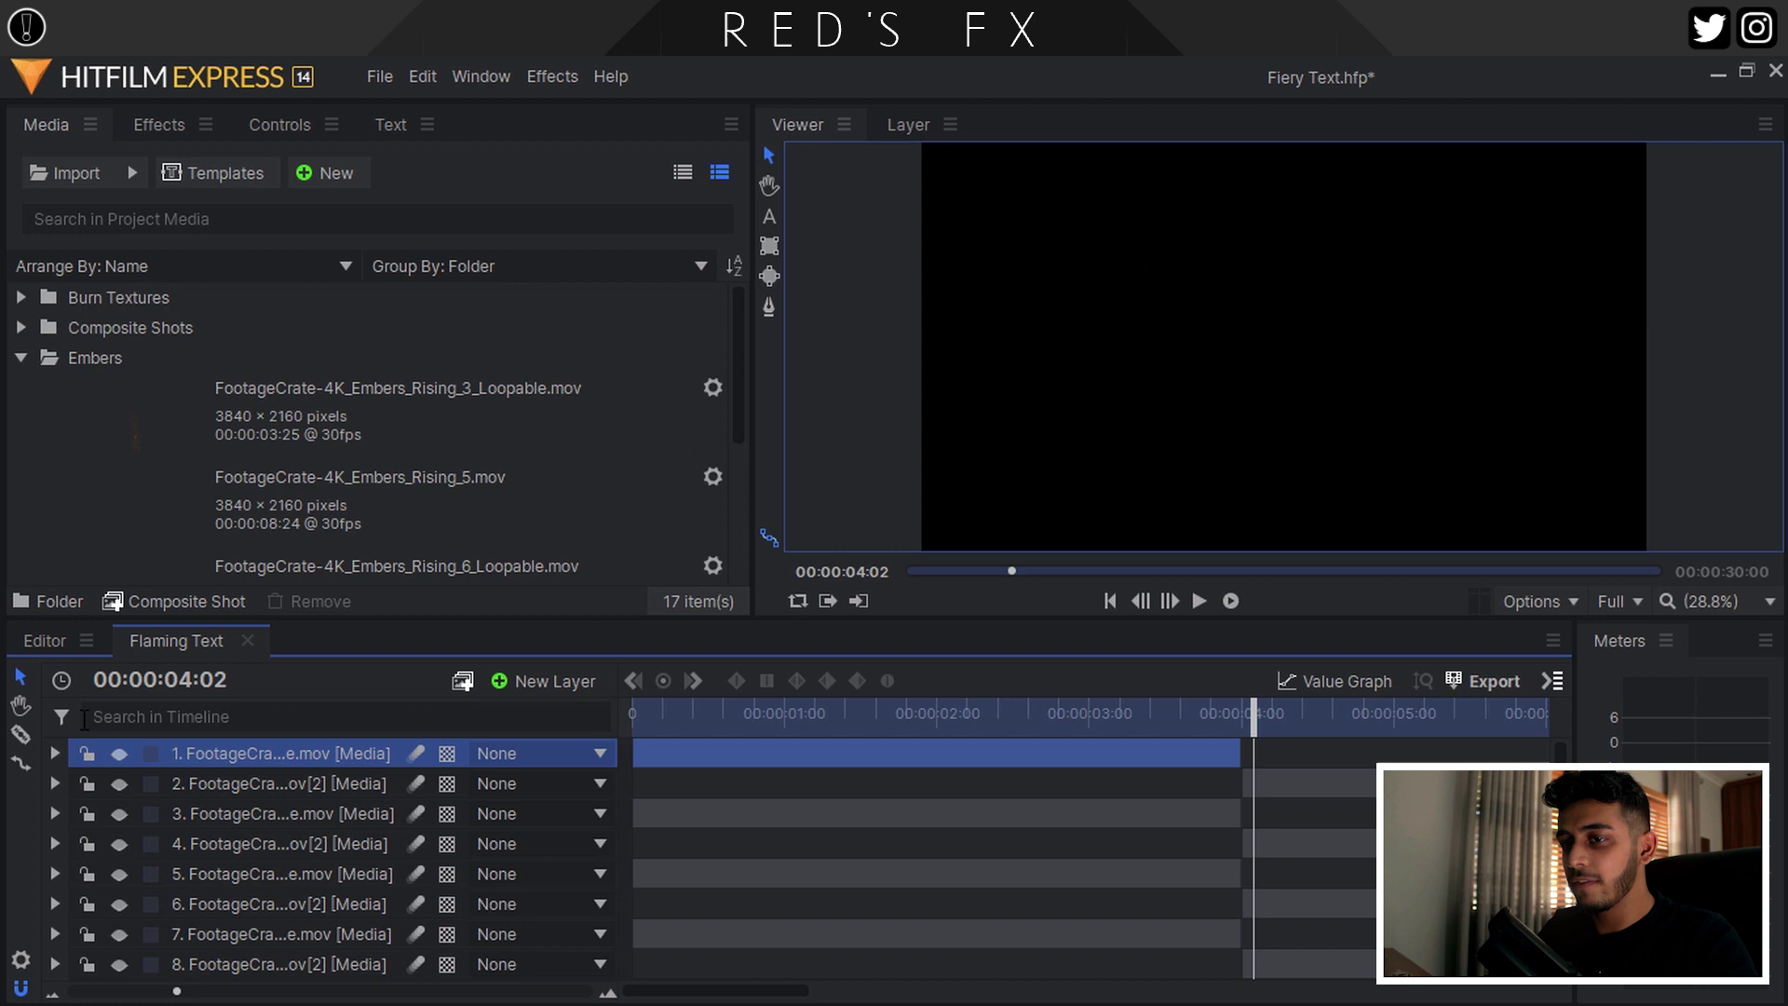
left_click(114, 753)
left_click(955, 570)
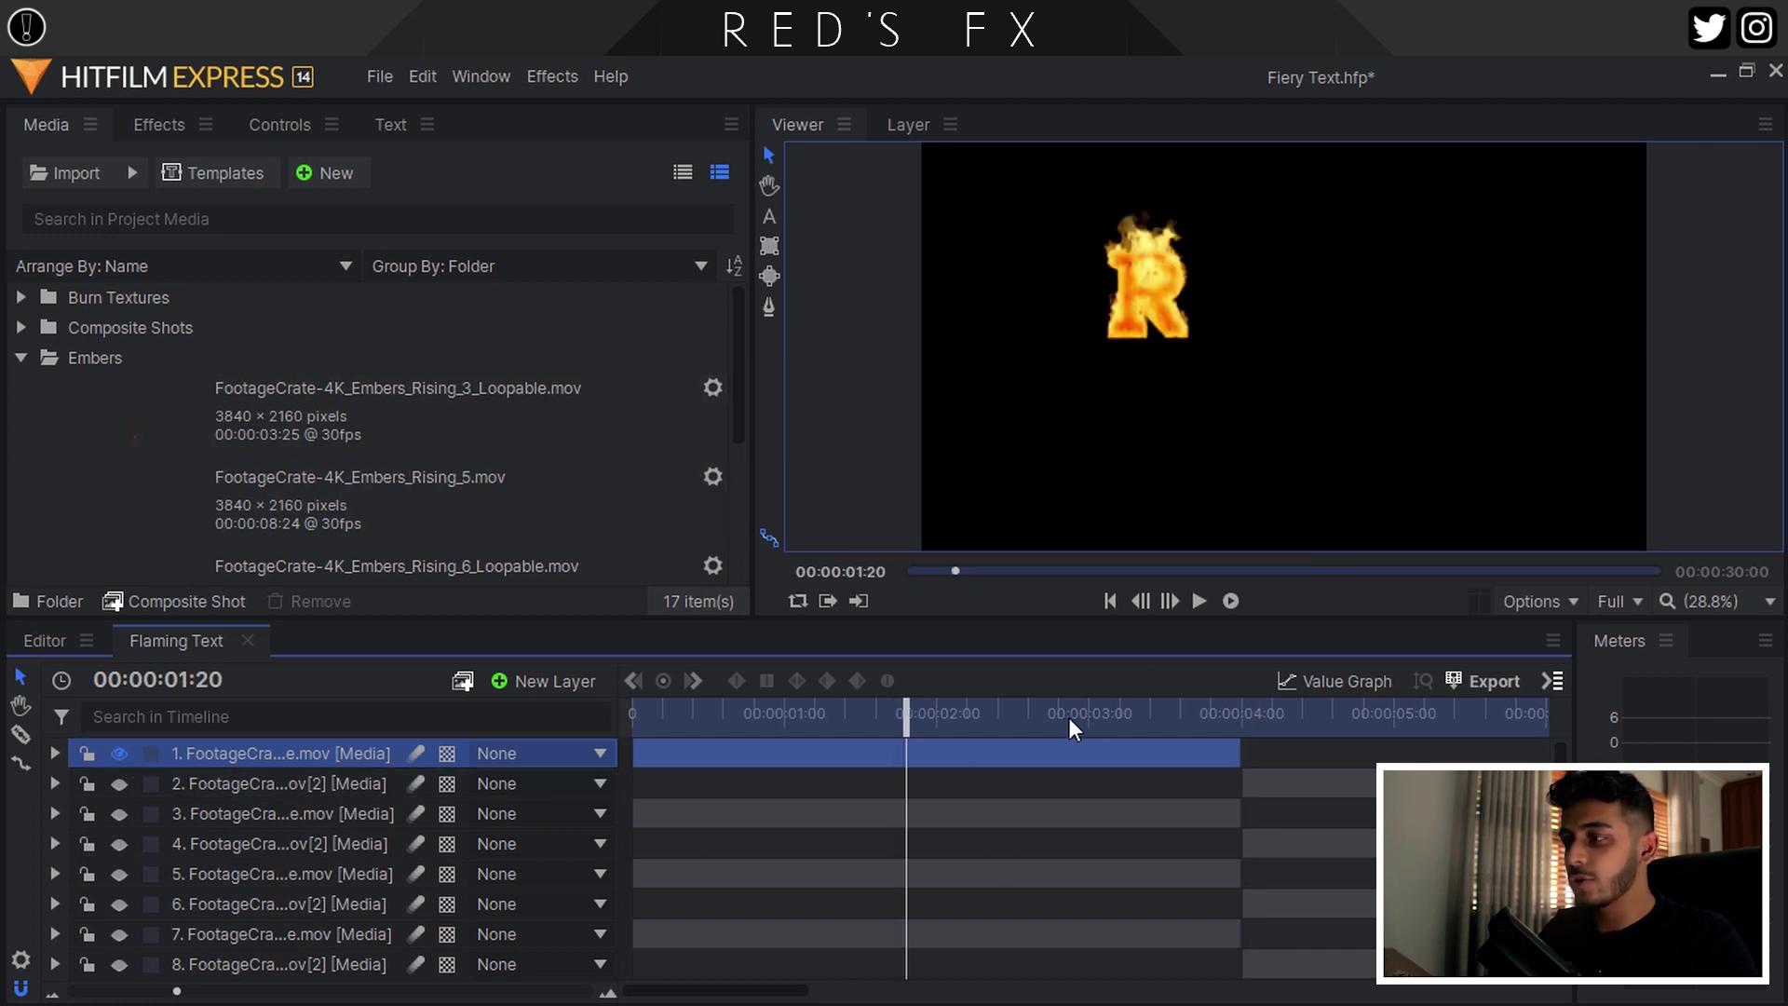
left_click(1035, 715)
Add FootageCrate-4K_Embers_Rising_3_Loopable.mov directly beneath the first R layer and set its scale to 35%
left_click_drag(279, 446, 339, 771)
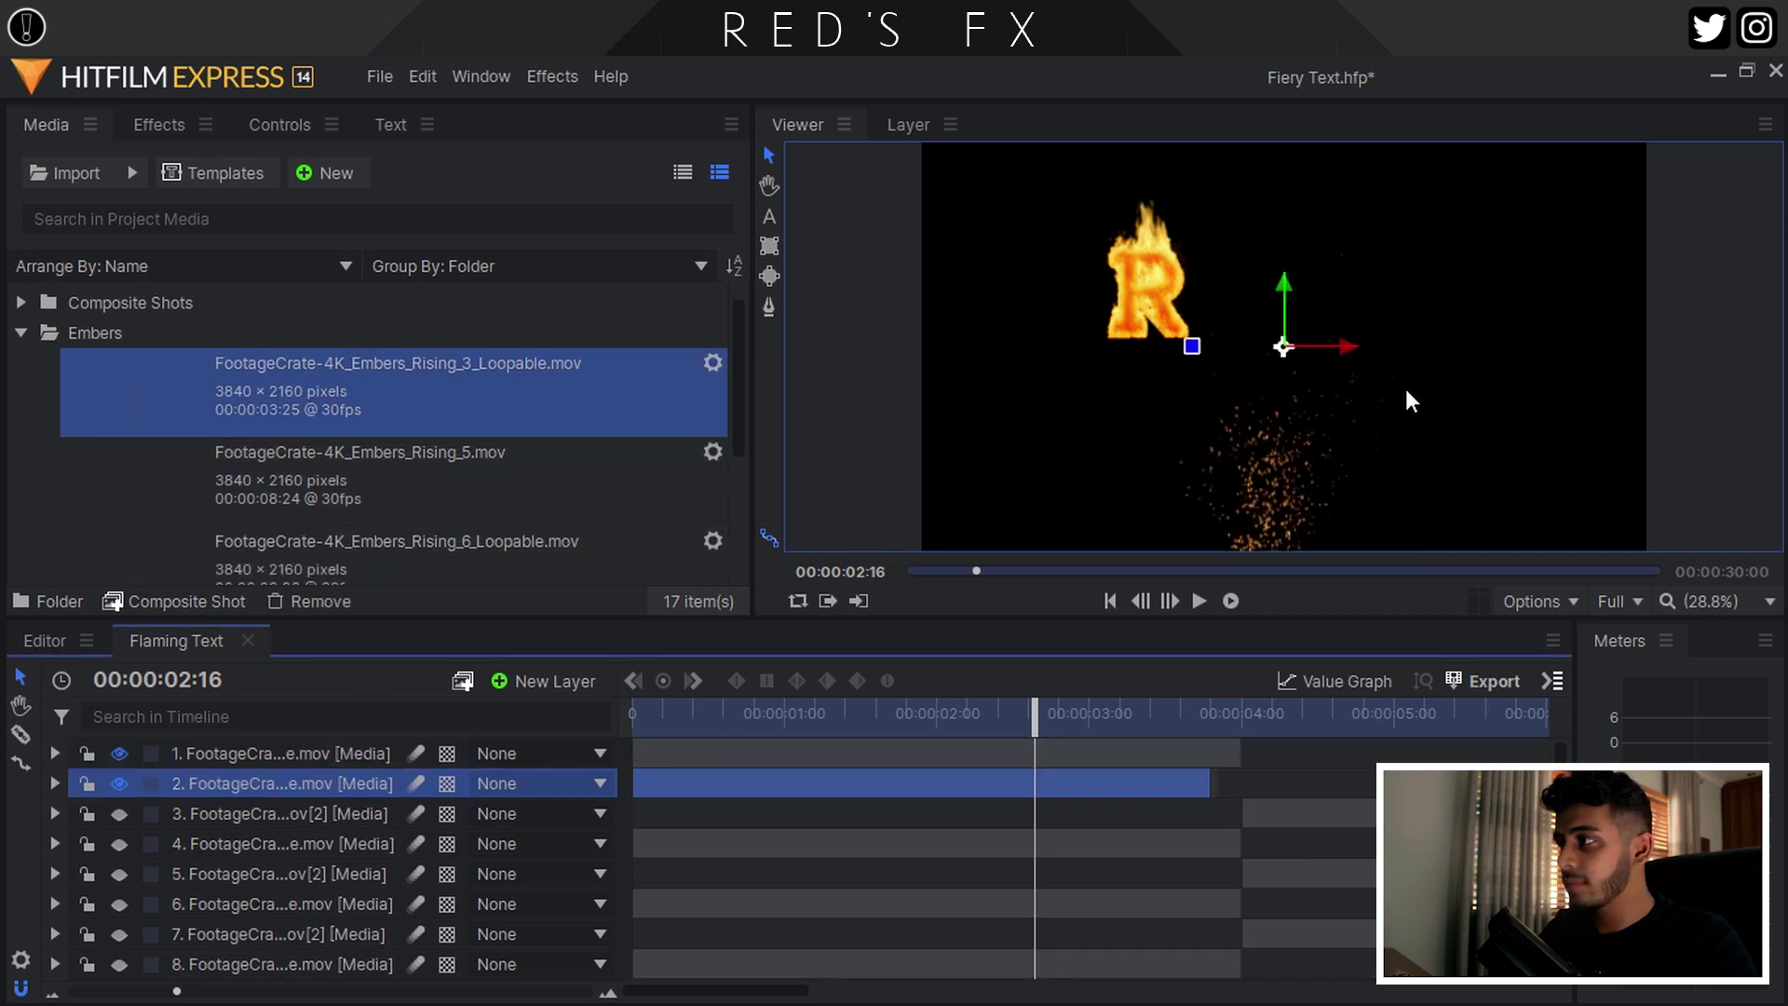
left_click_drag(935, 723, 1051, 712)
left_click(270, 136)
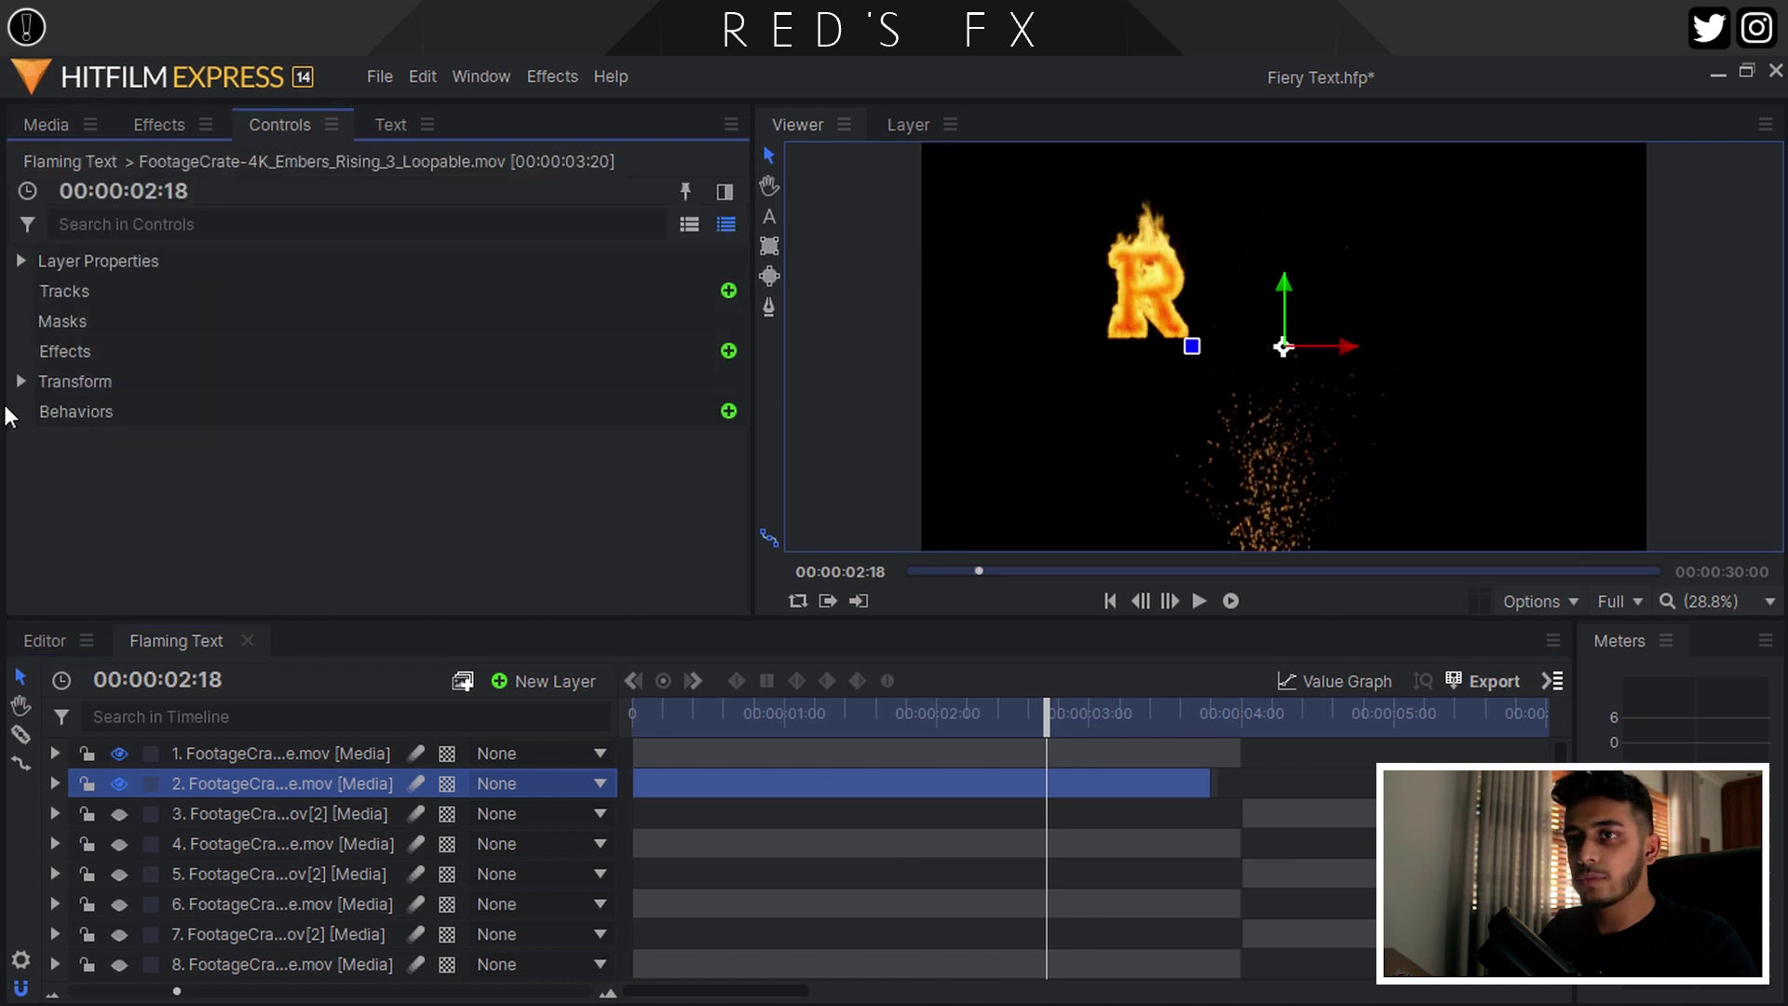
left_click(22, 383)
left_click(639, 502)
type("35")
key("Return")
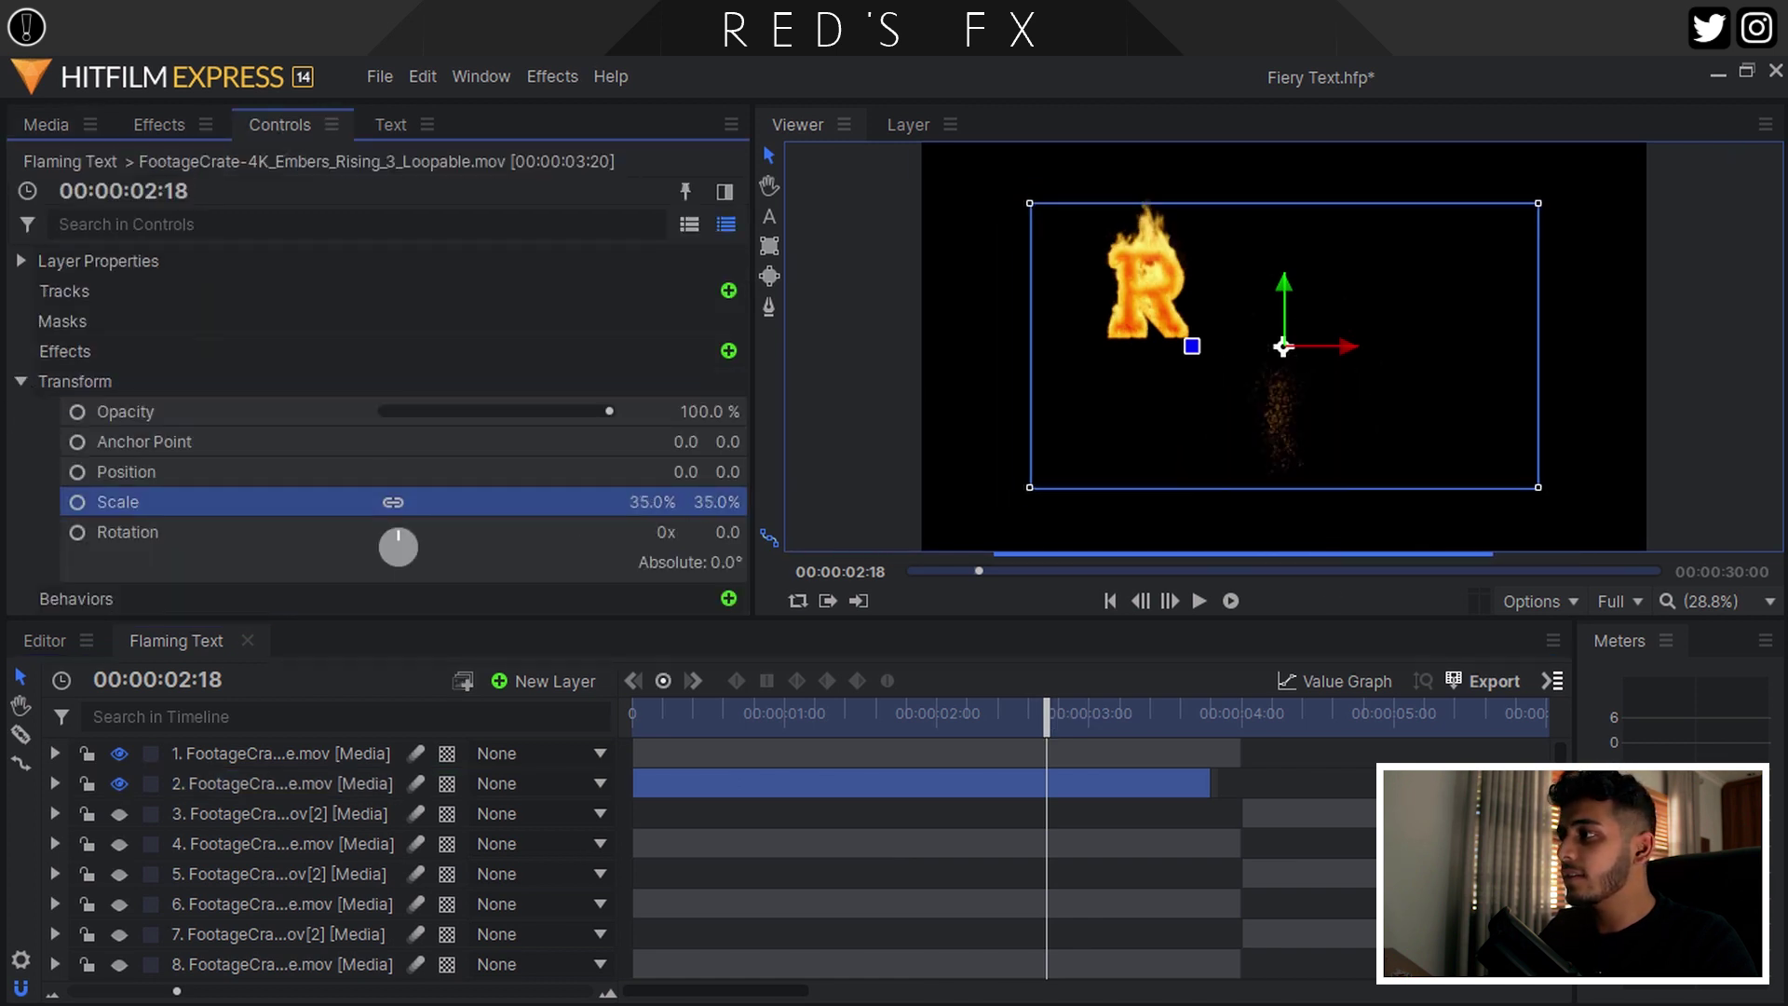
Move the rising embers up over the flames of the R, to a position of about -351, 418
scroll(1273, 397, "up", 5)
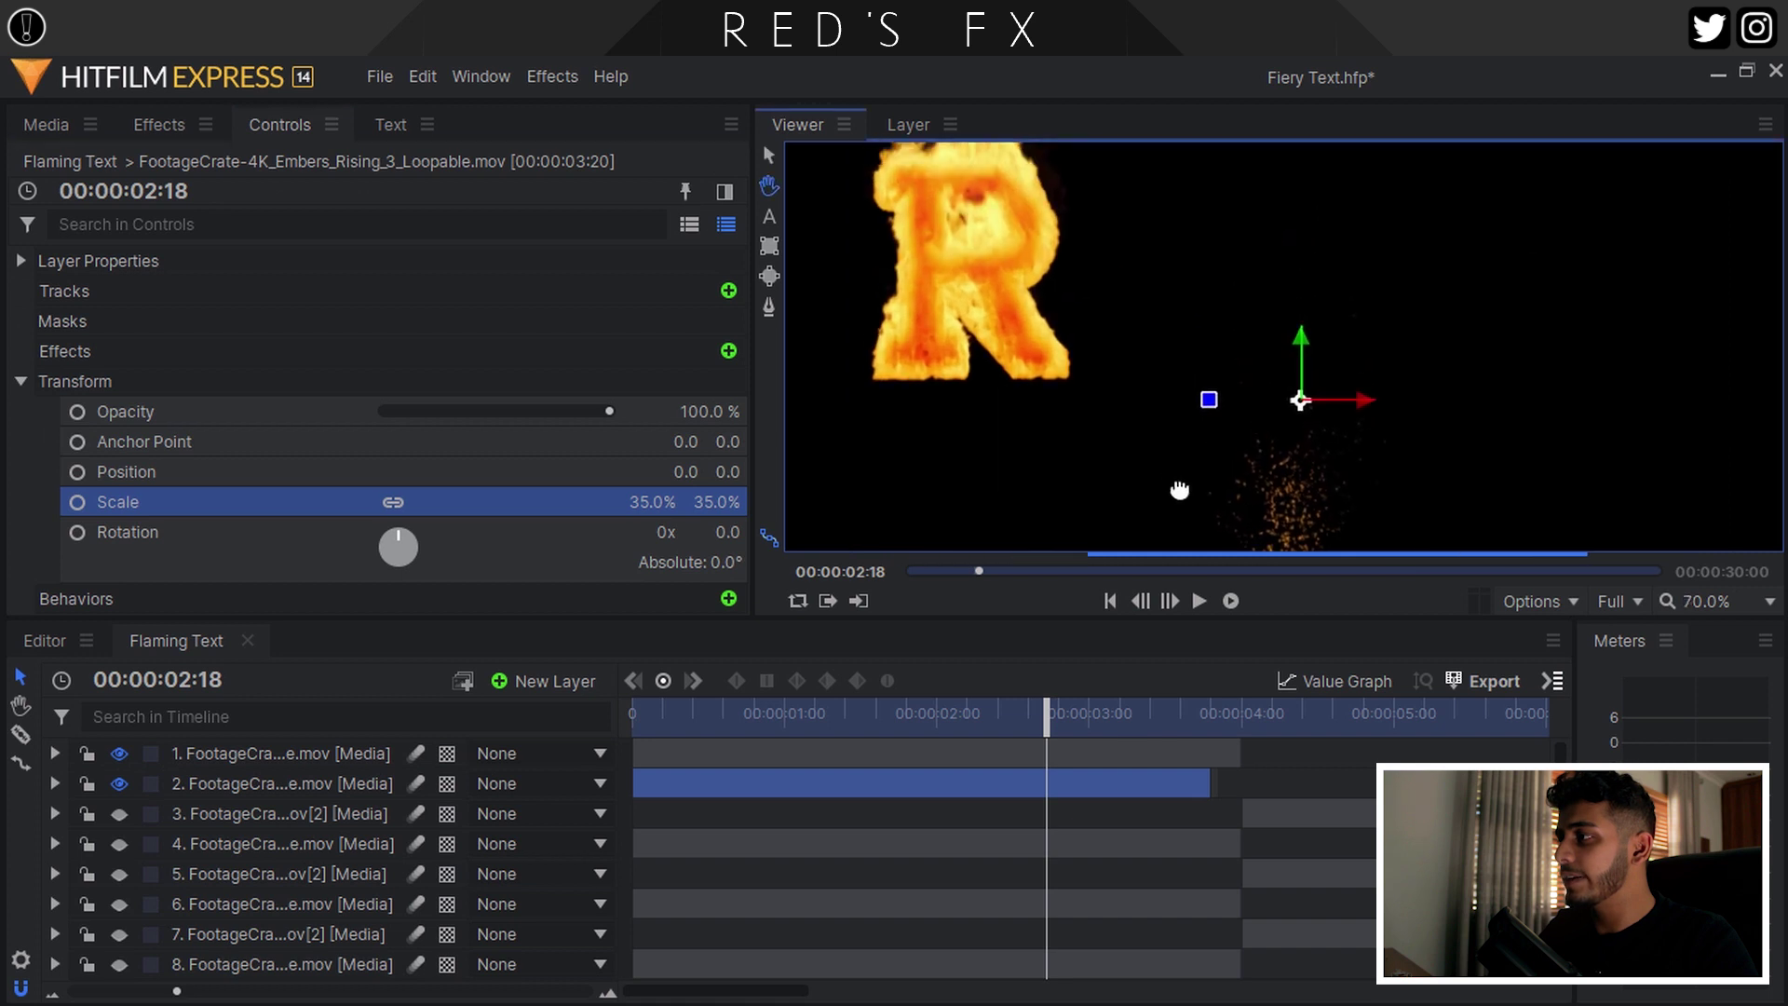
left_click_drag(1304, 430, 974, 188)
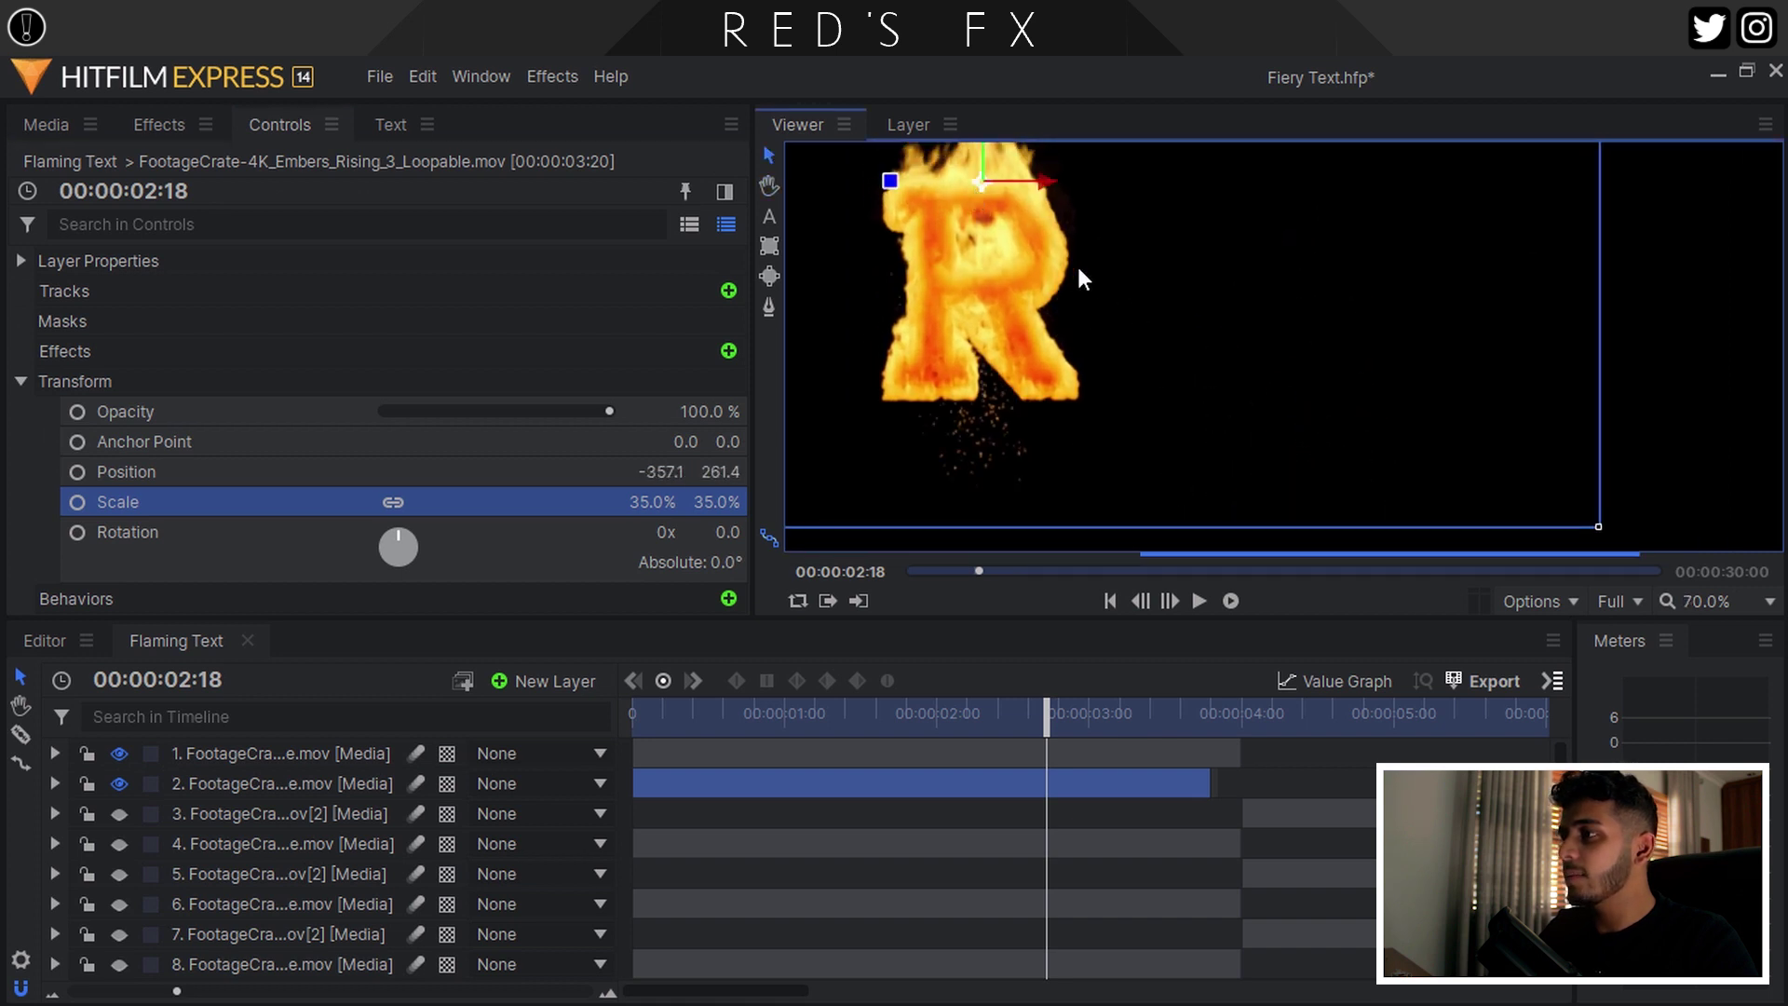
left_click_drag(1076, 264, 1101, 436)
key("v")
left_click_drag(1013, 359, 1019, 214)
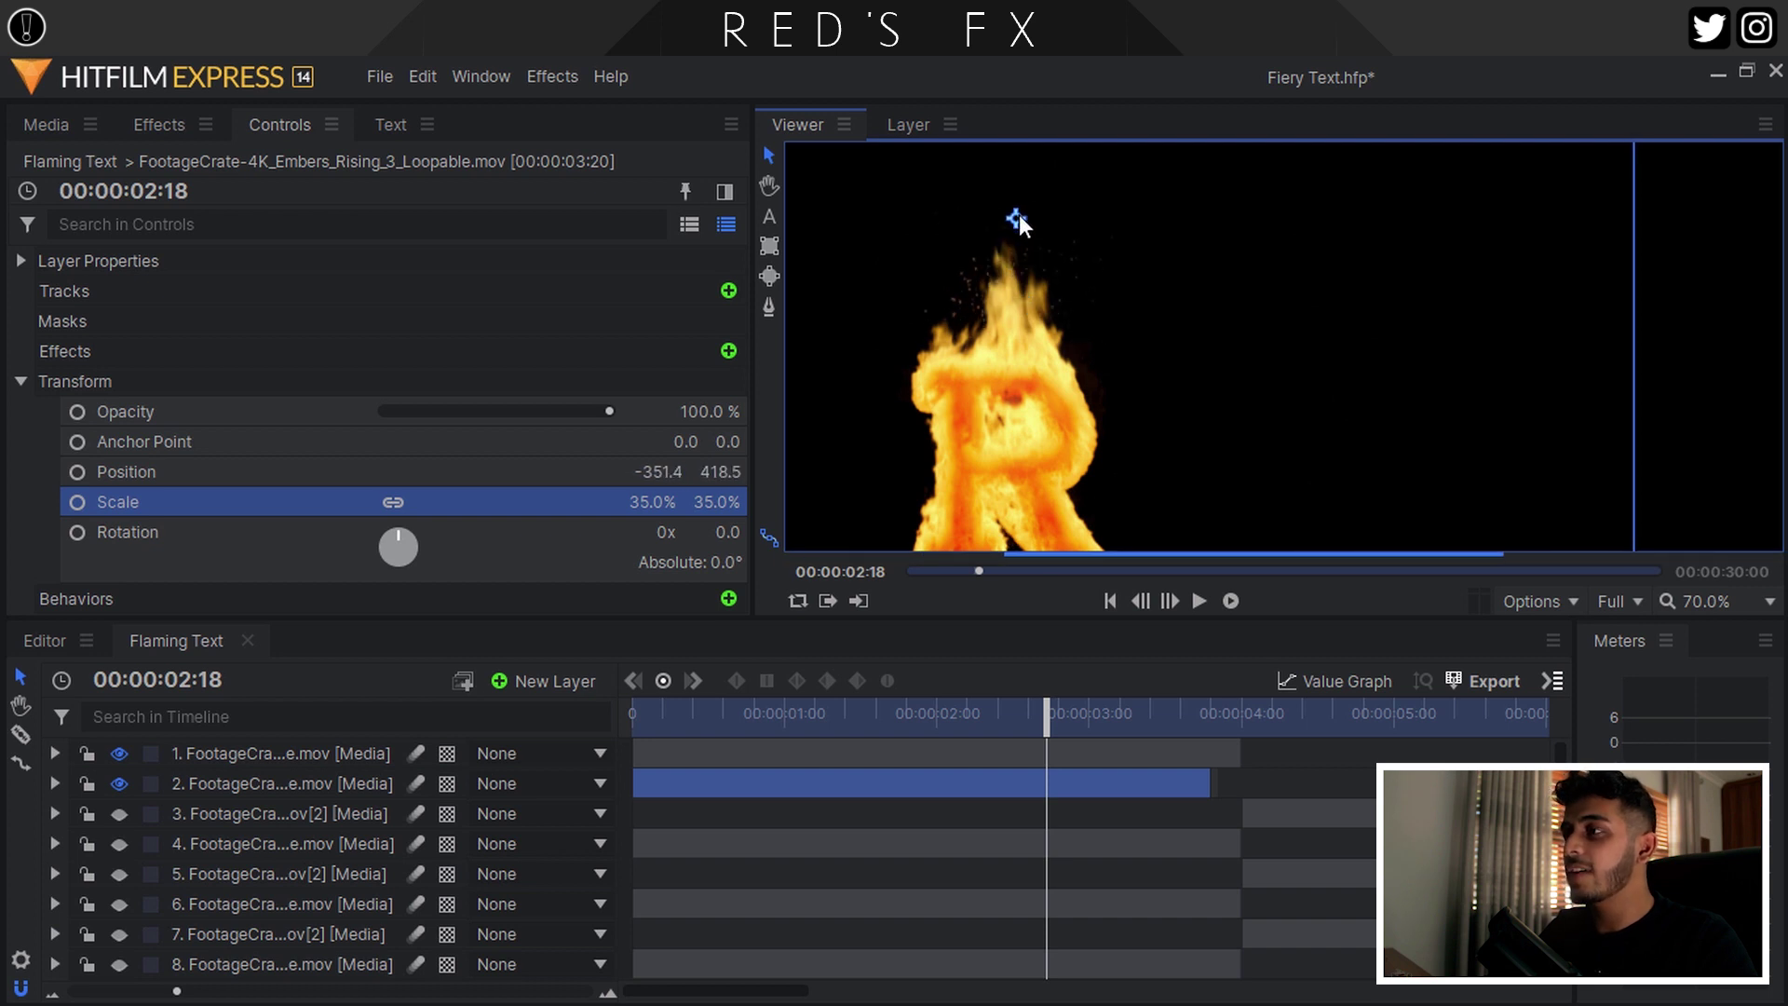
Shift the rising embers horizontally beside the R, to about X -148, and view them up close
scroll(1052, 394, "down", 4)
left_click_drag(1061, 306, 1112, 304)
scroll(1087, 354, "up", 5)
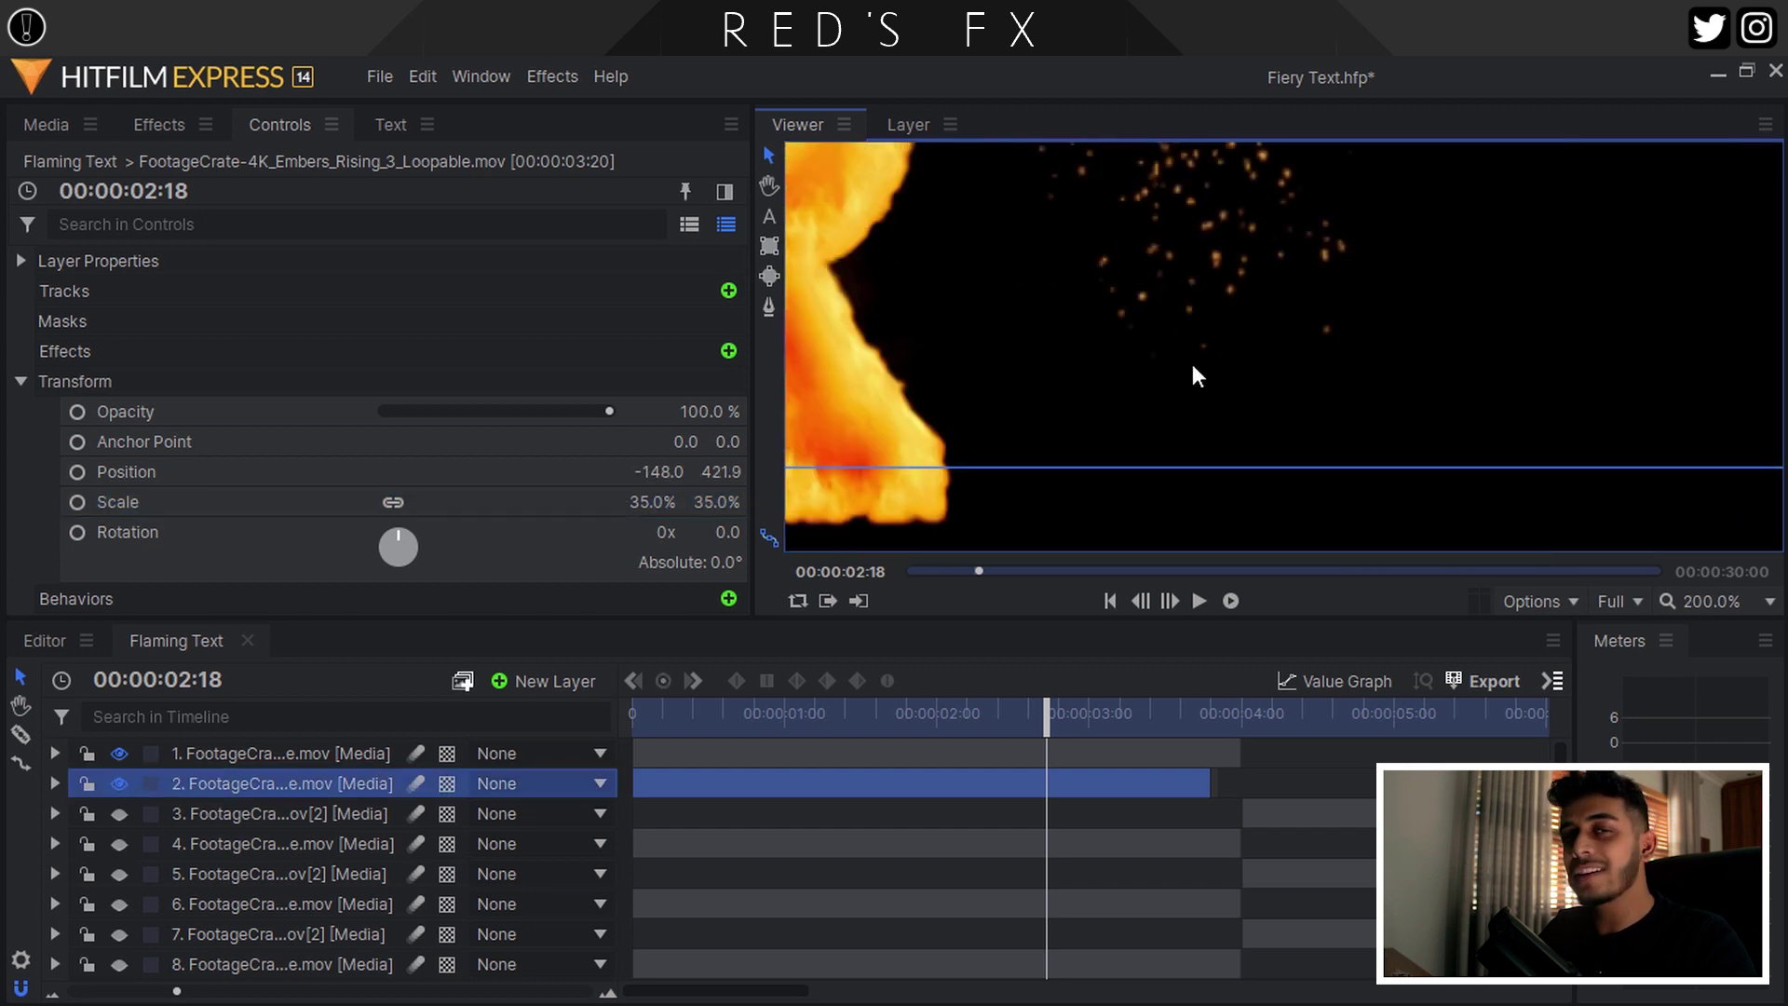
left_click(1192, 290)
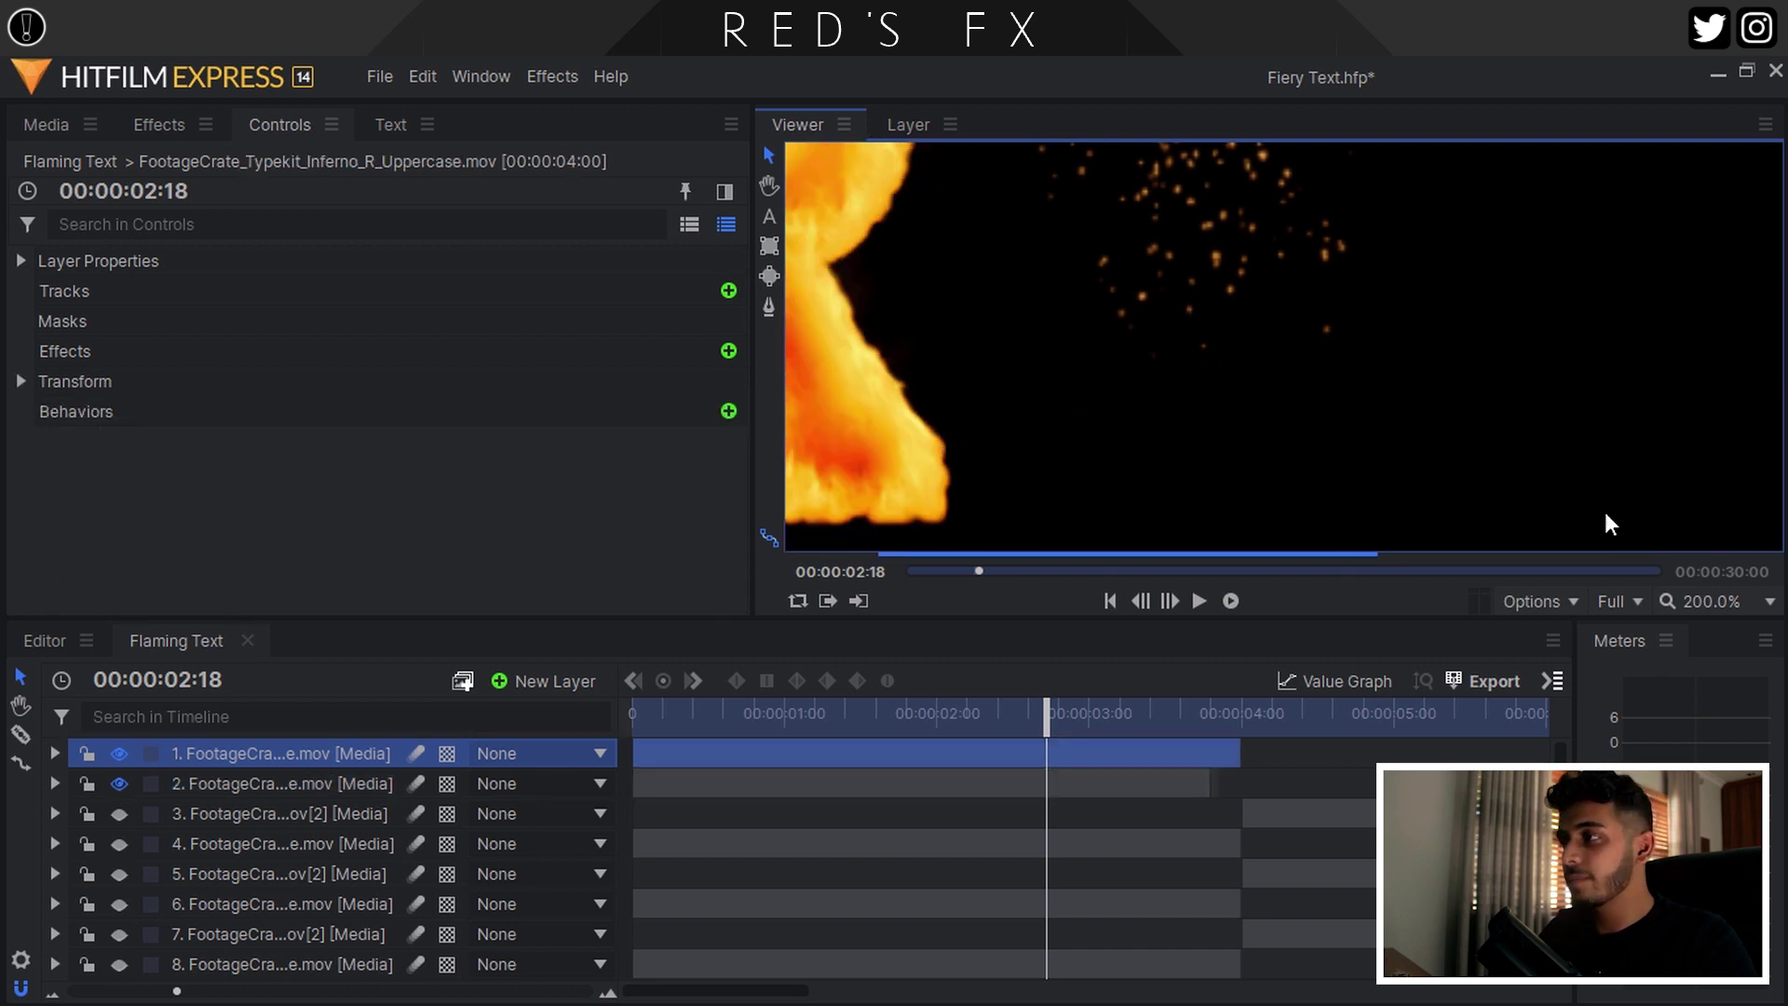
left_click(1749, 604)
left_click(1719, 581)
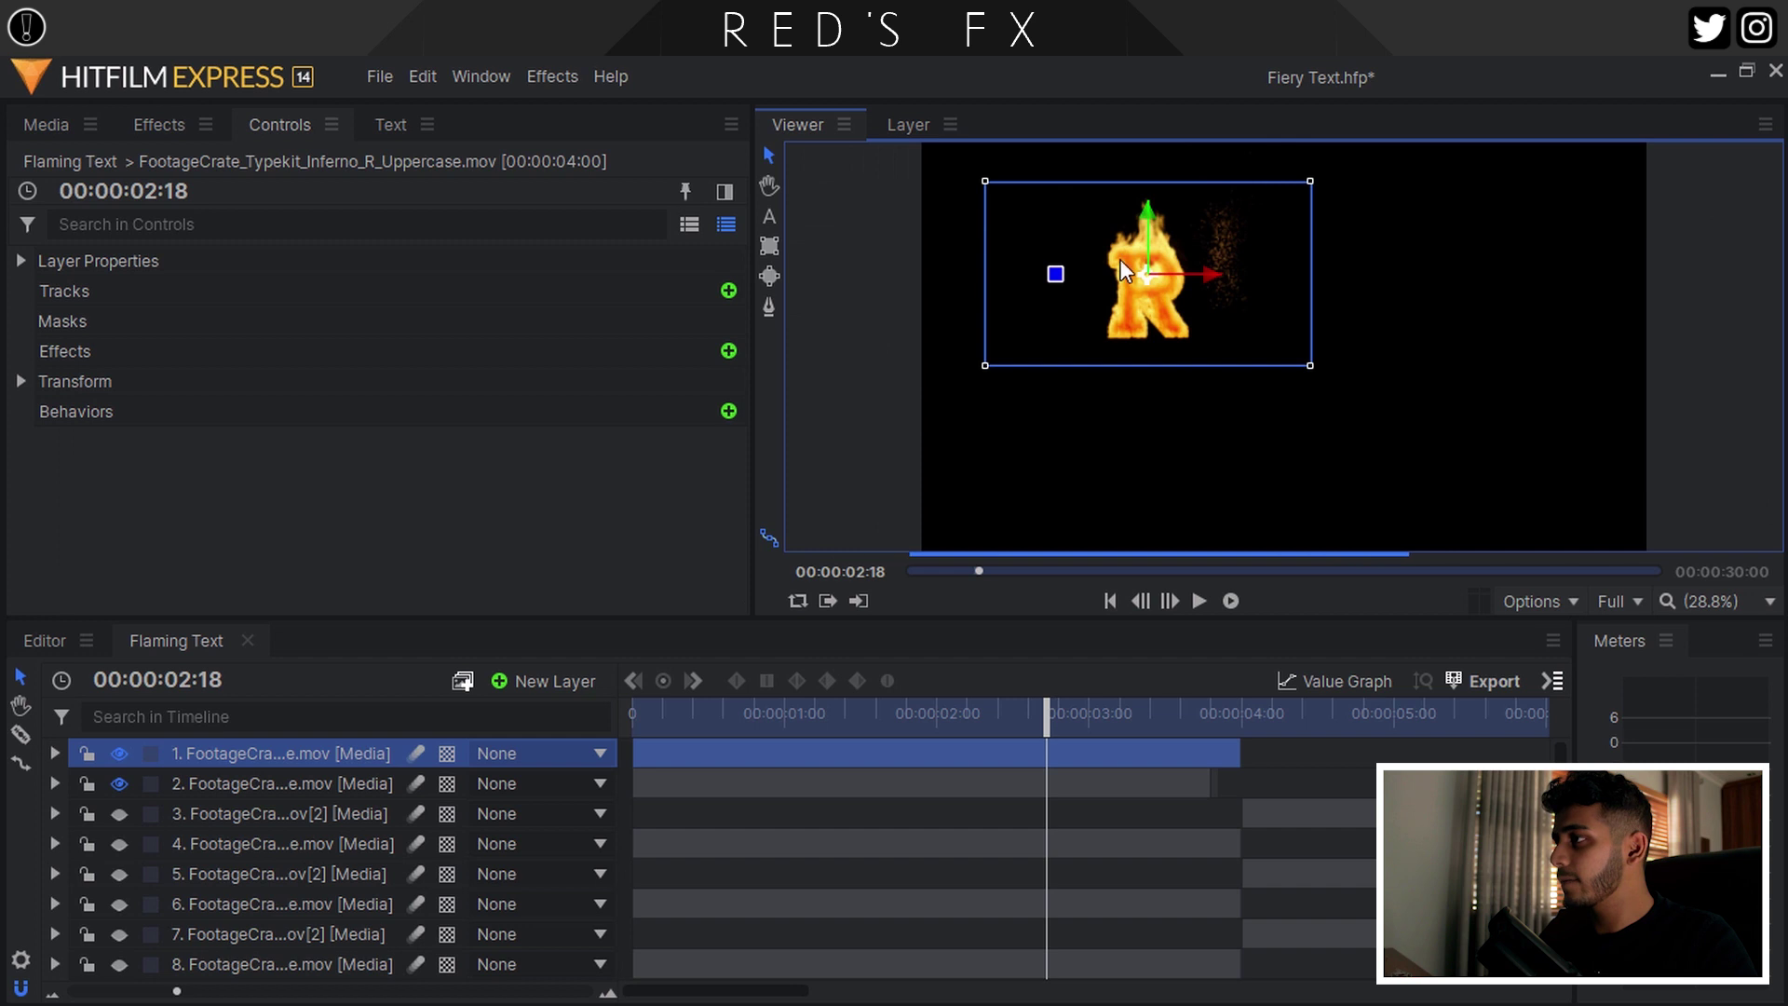
left_click_drag(1211, 275, 1169, 287)
key("ctrl+z")
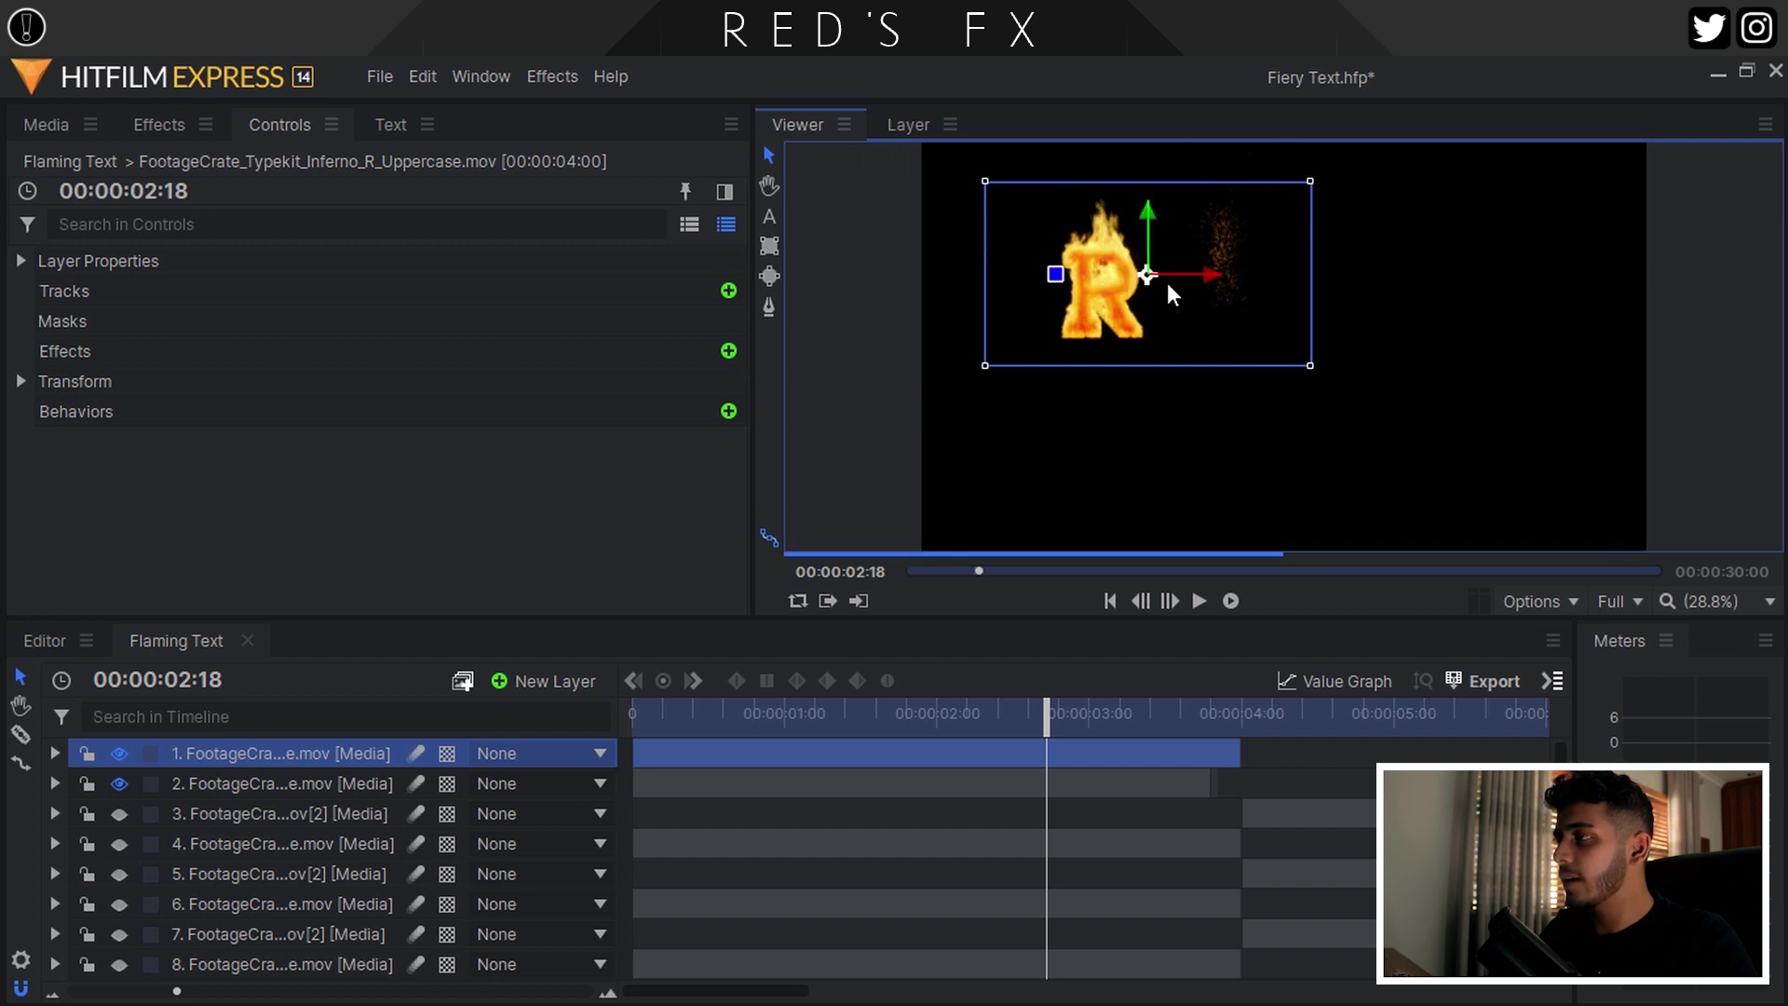
Place the rising embers behind the top of the R, at a position of about -342, 456
left_click(1097, 239)
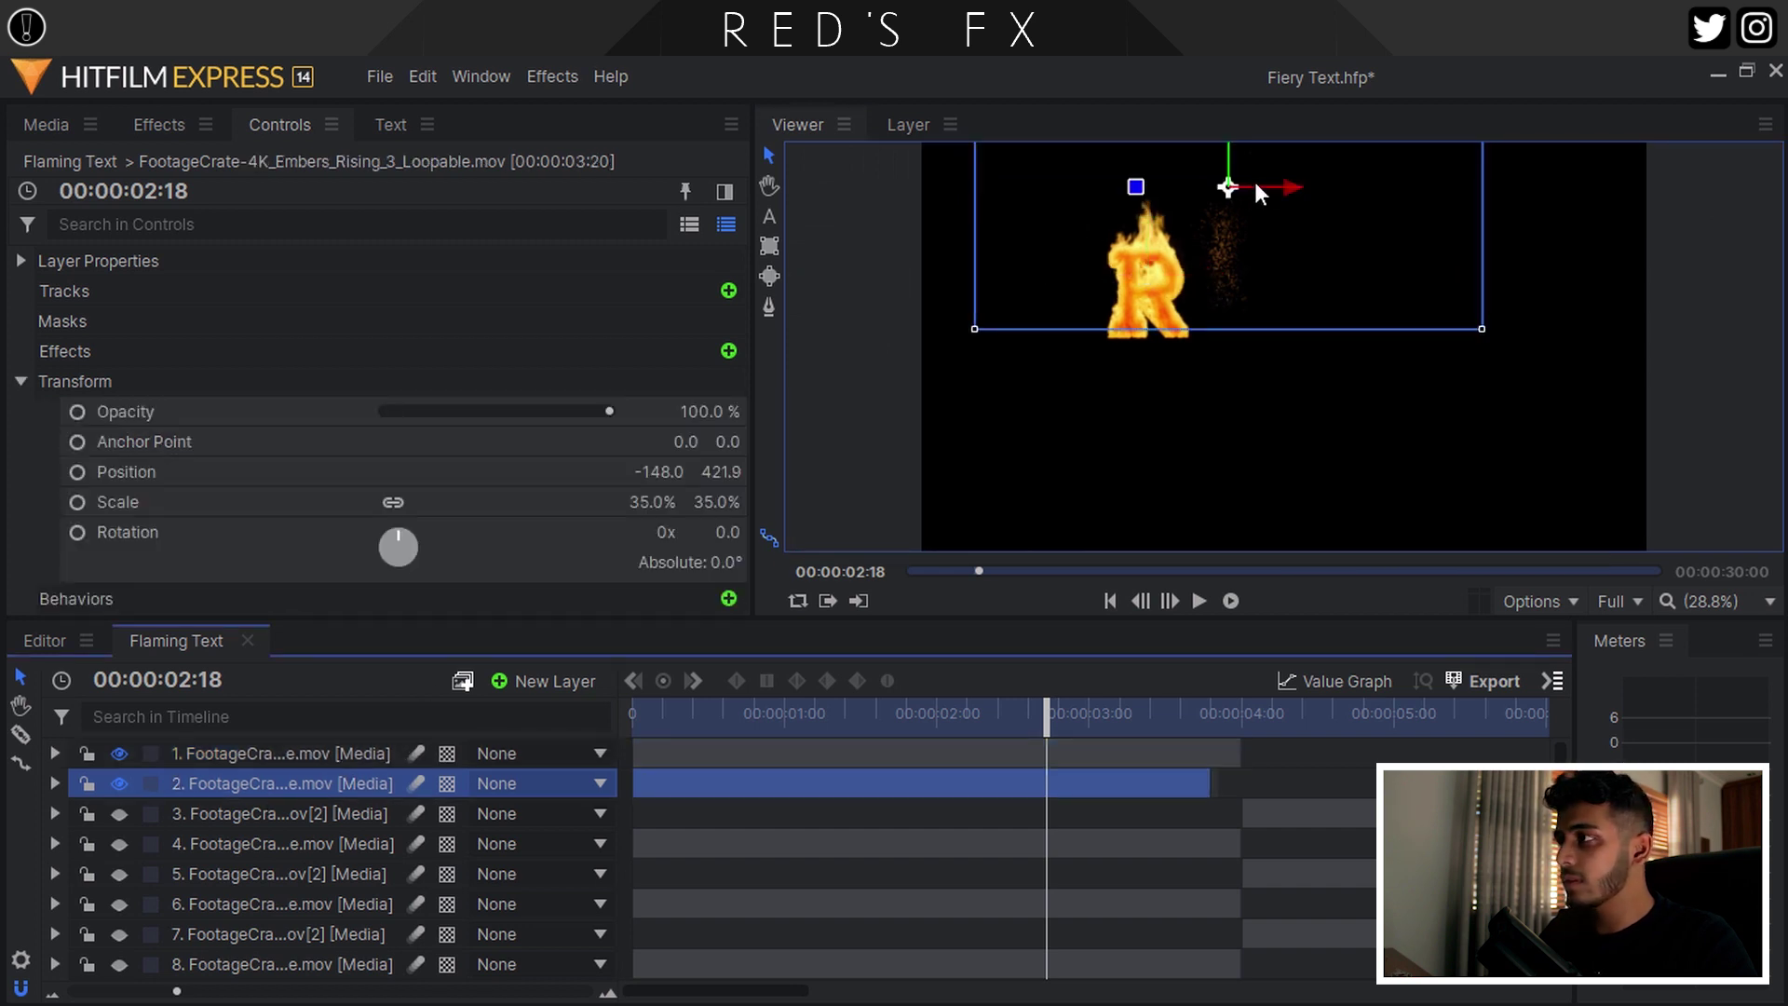
left_click_drag(1287, 188, 1216, 187)
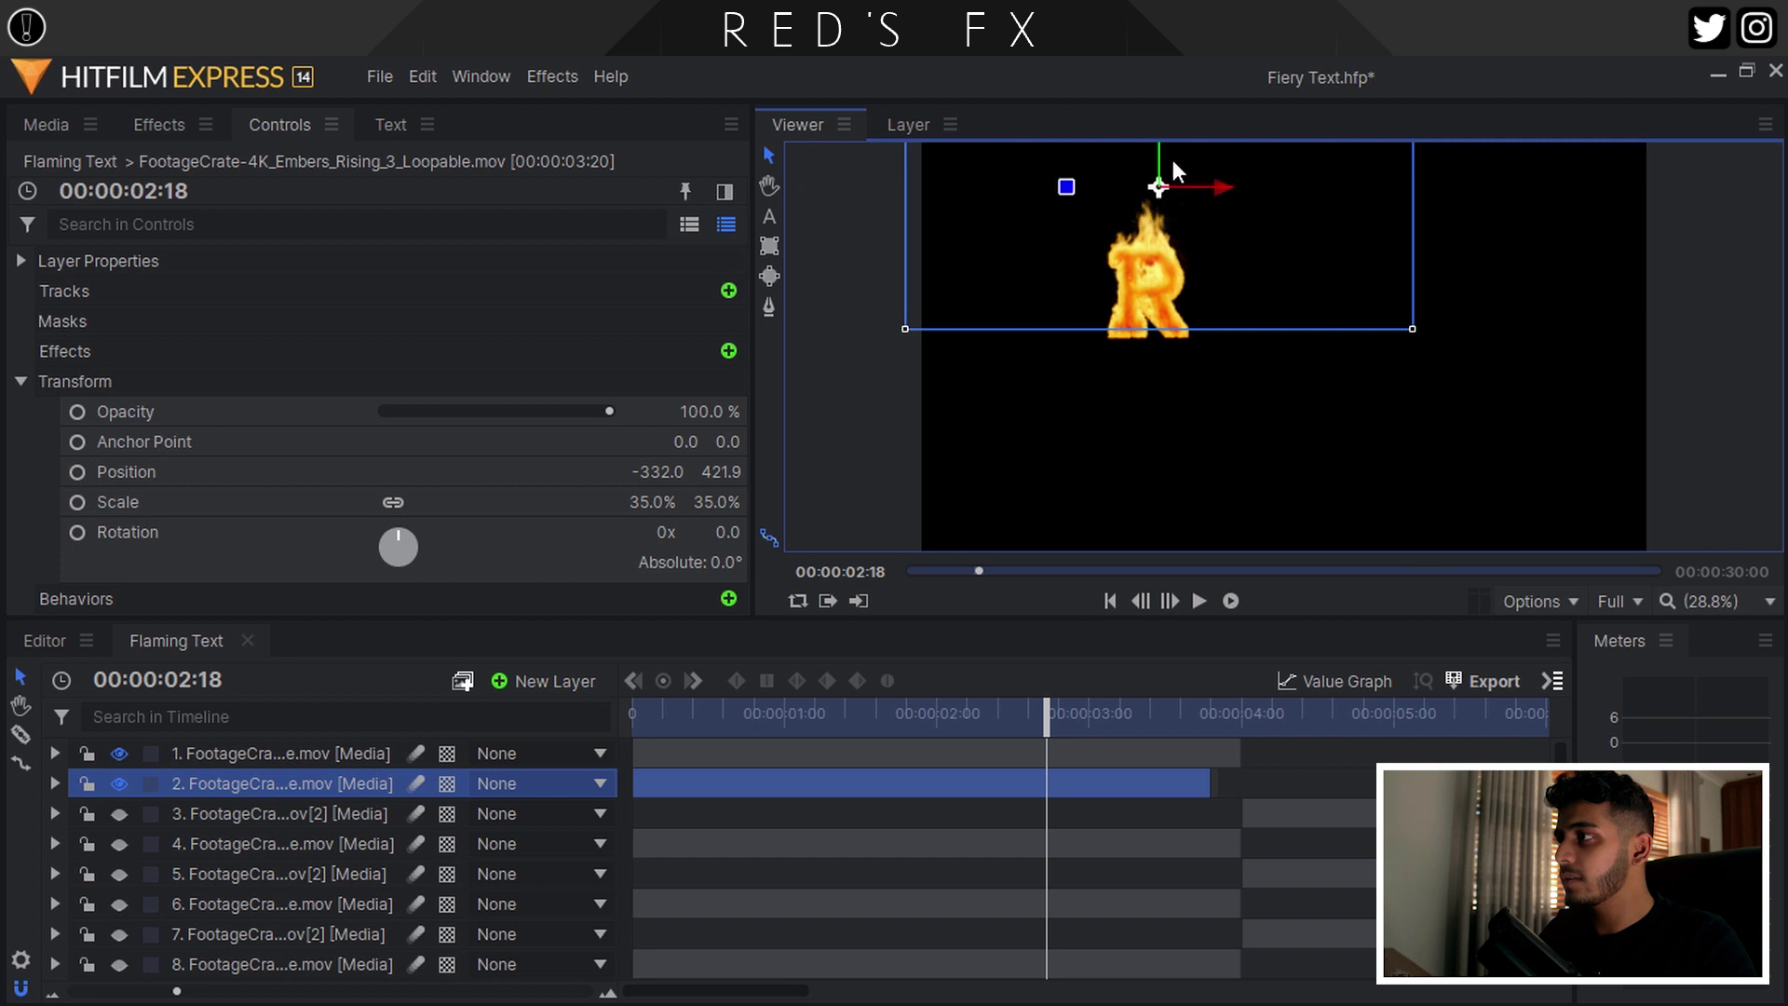
scroll(1145, 233, "up", 3)
left_click_drag(1118, 290, 1118, 268)
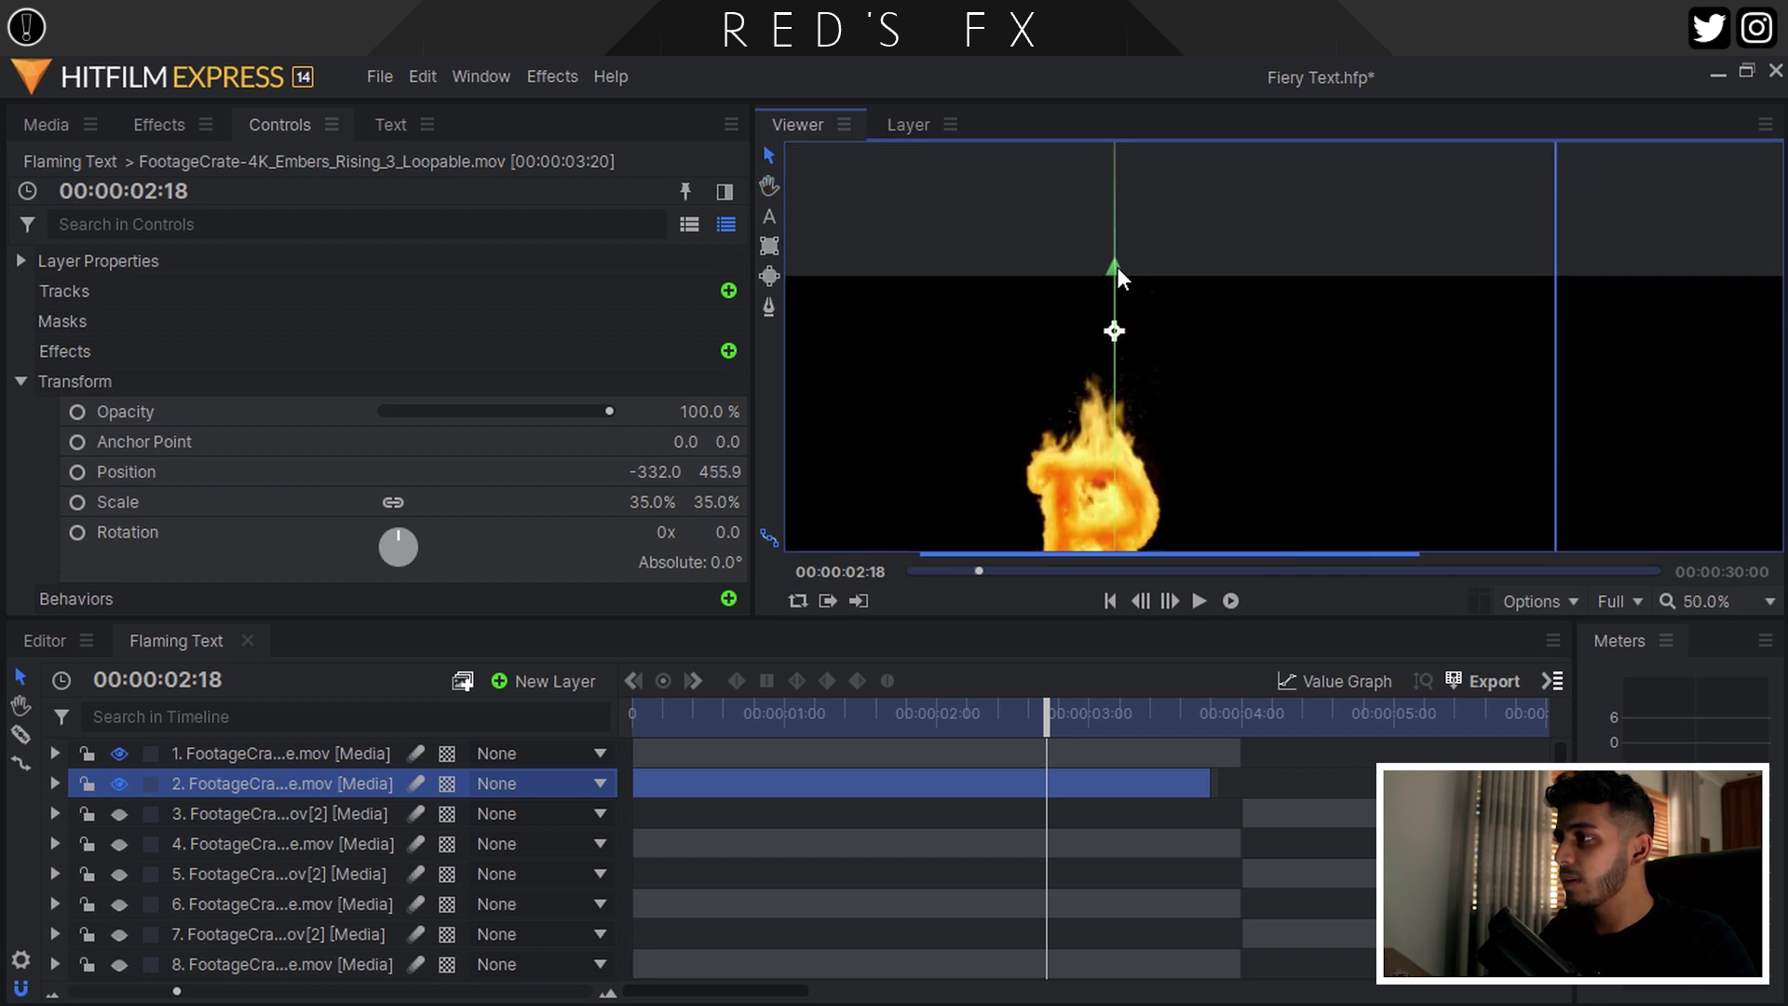
left_click_drag(1182, 335, 1176, 343)
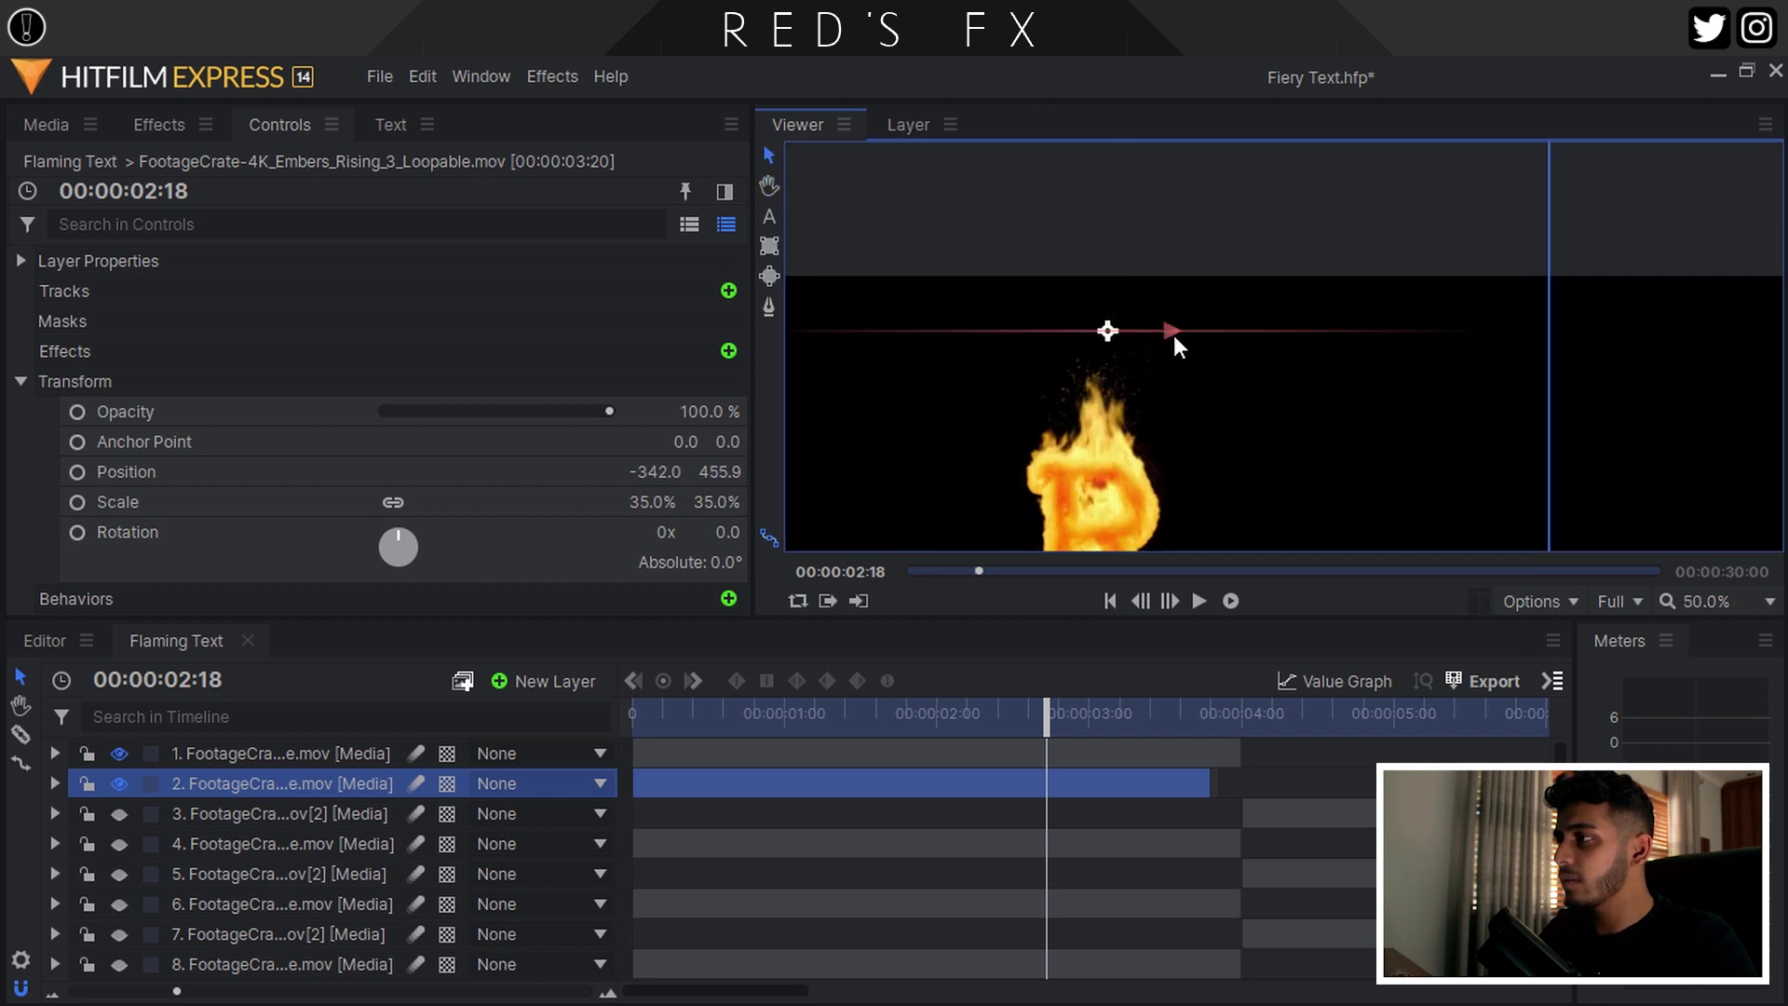
Examine up close how the embers rise around the R's flames at 00:00:01:21
left_click(913, 732)
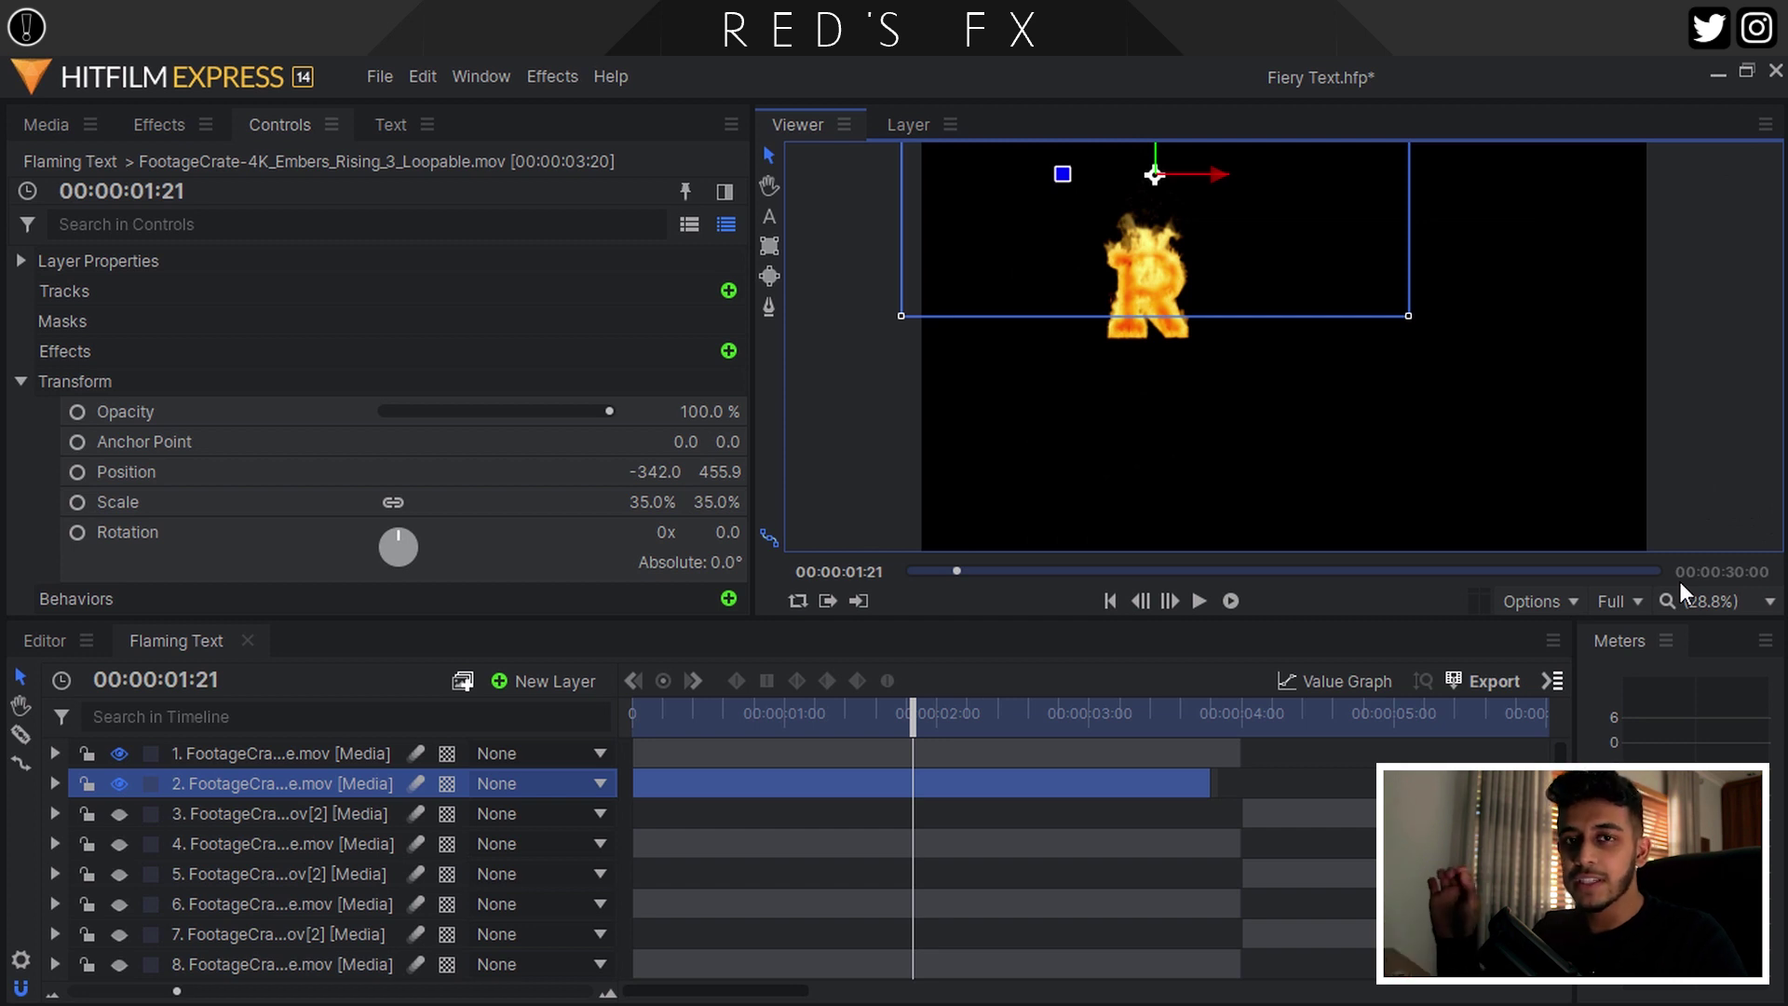
scroll(1164, 226, "up", 10)
left_click_drag(1053, 216, 1080, 491)
key("v")
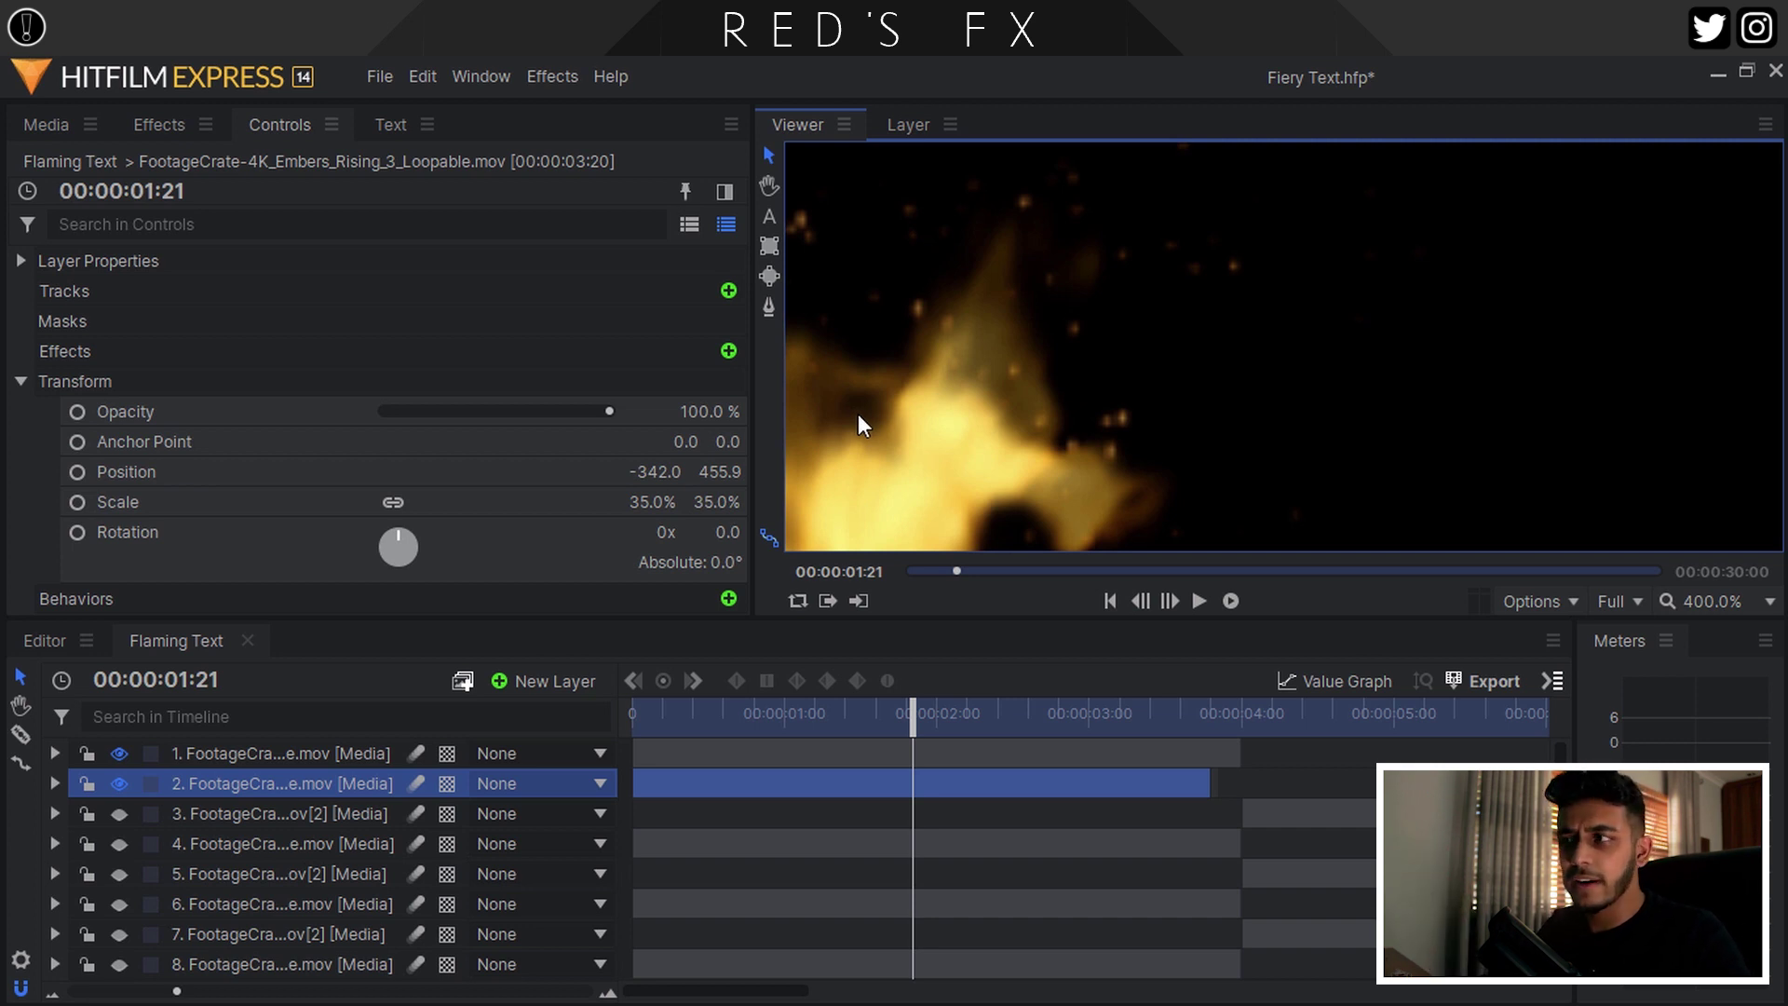
left_click(1731, 601)
left_click(1723, 573)
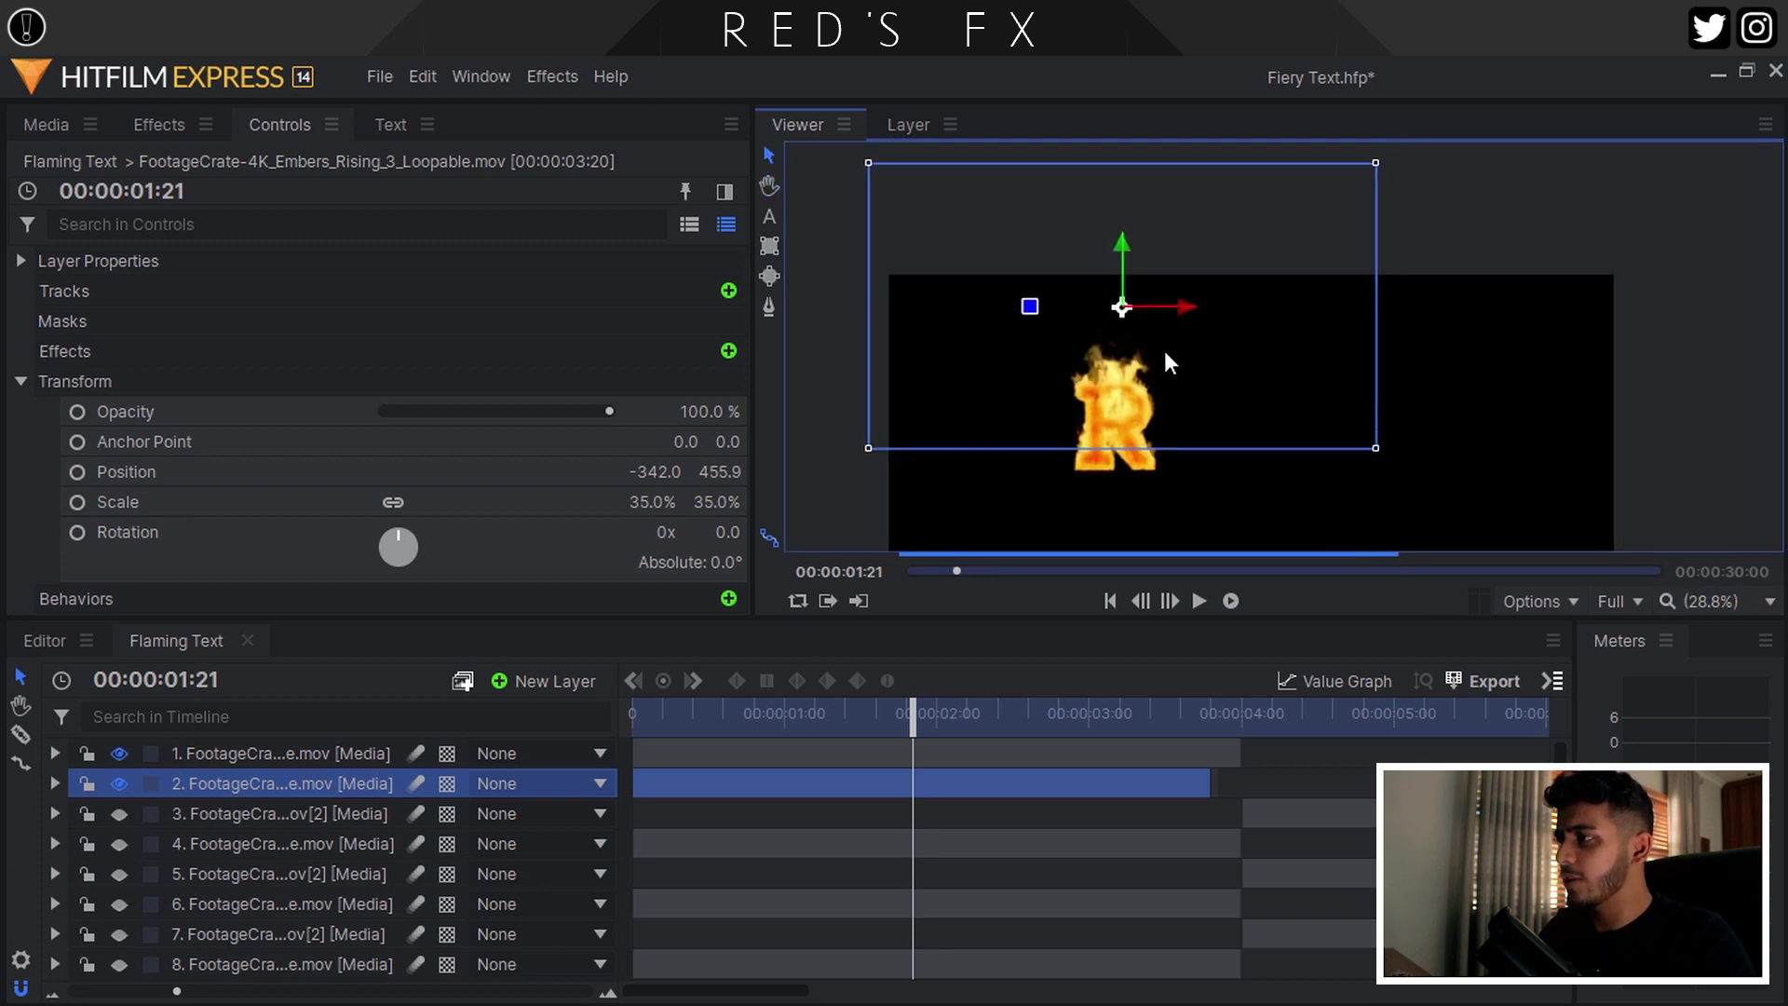
left_click(1736, 601)
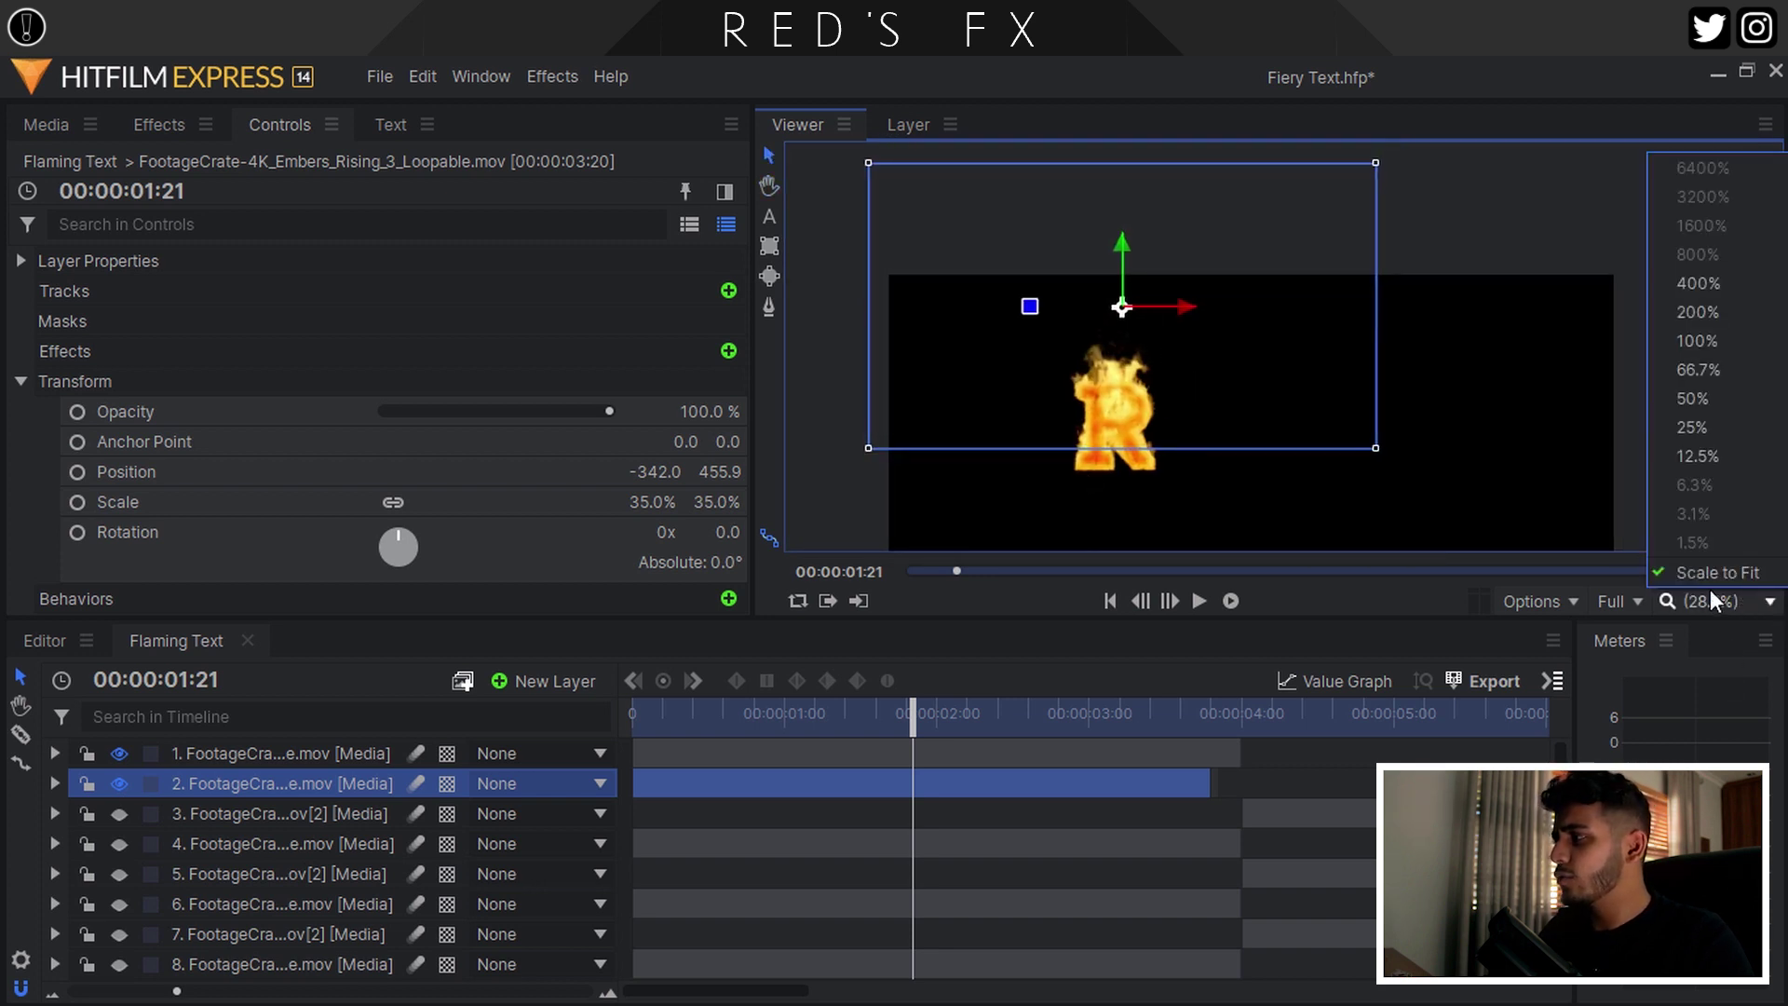
left_click(1709, 573)
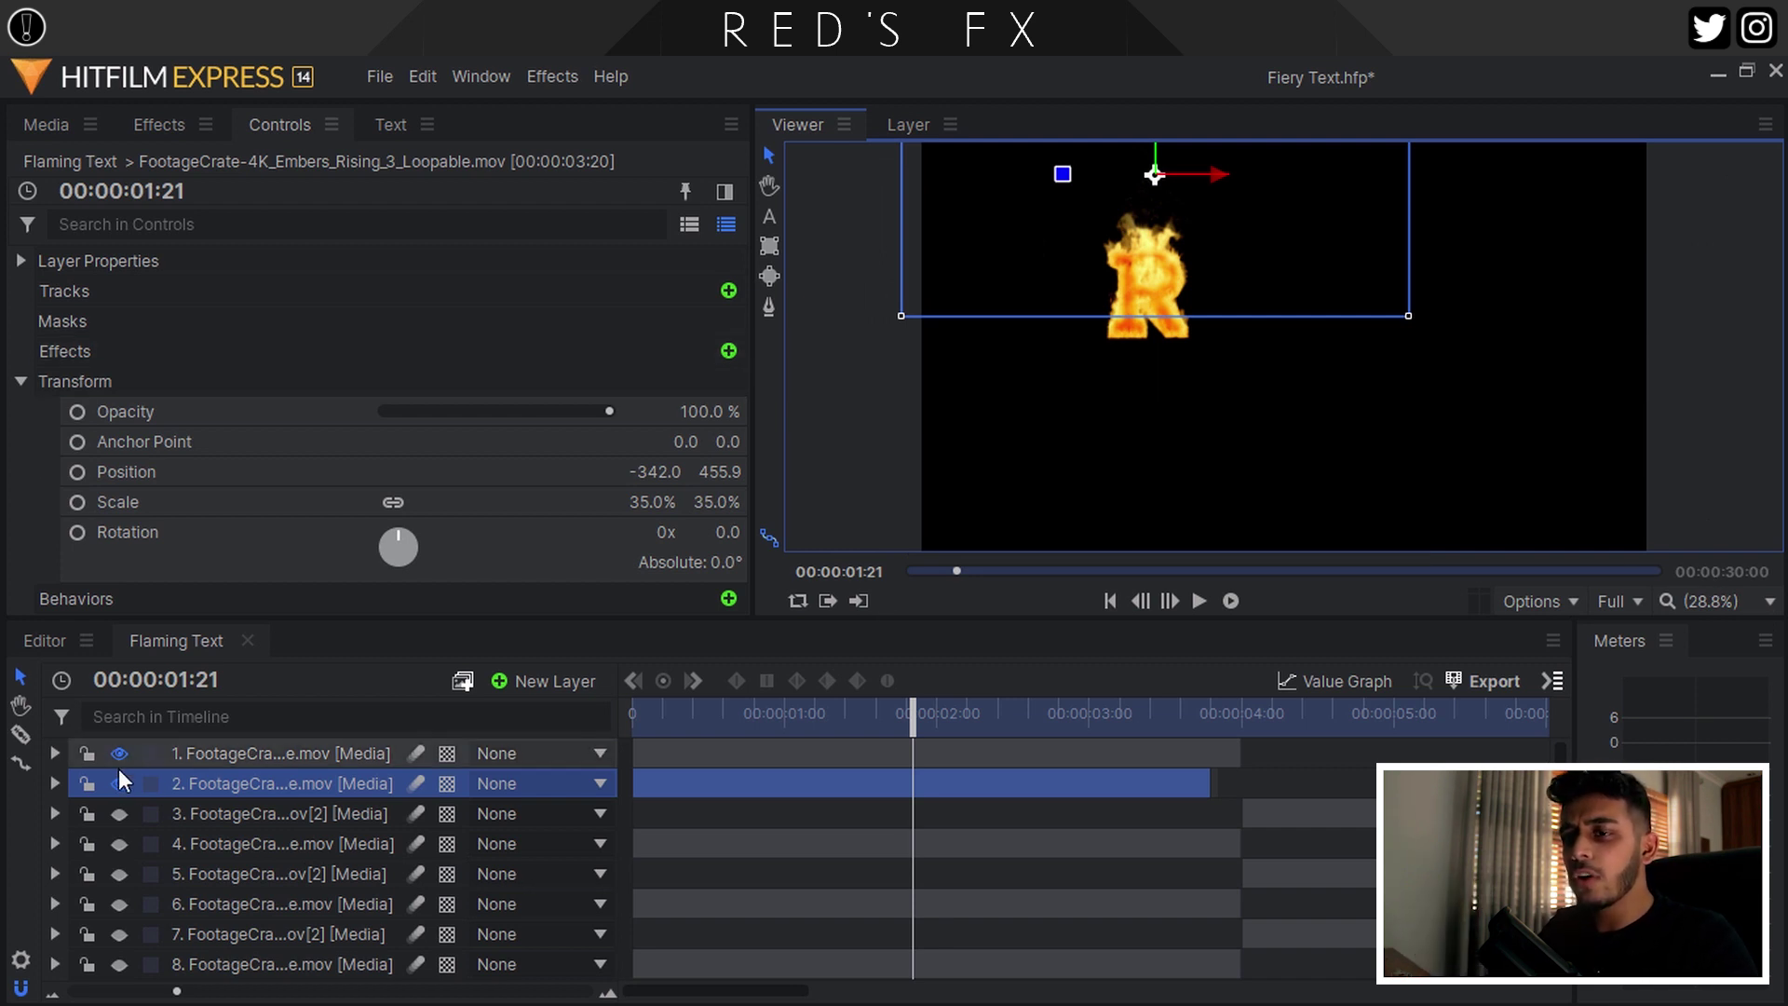
Make all layers visible again and add footagecrate-falling-embers-4.mov at the bottom of the layer stack
key("ctrl+a")
left_click(254, 835)
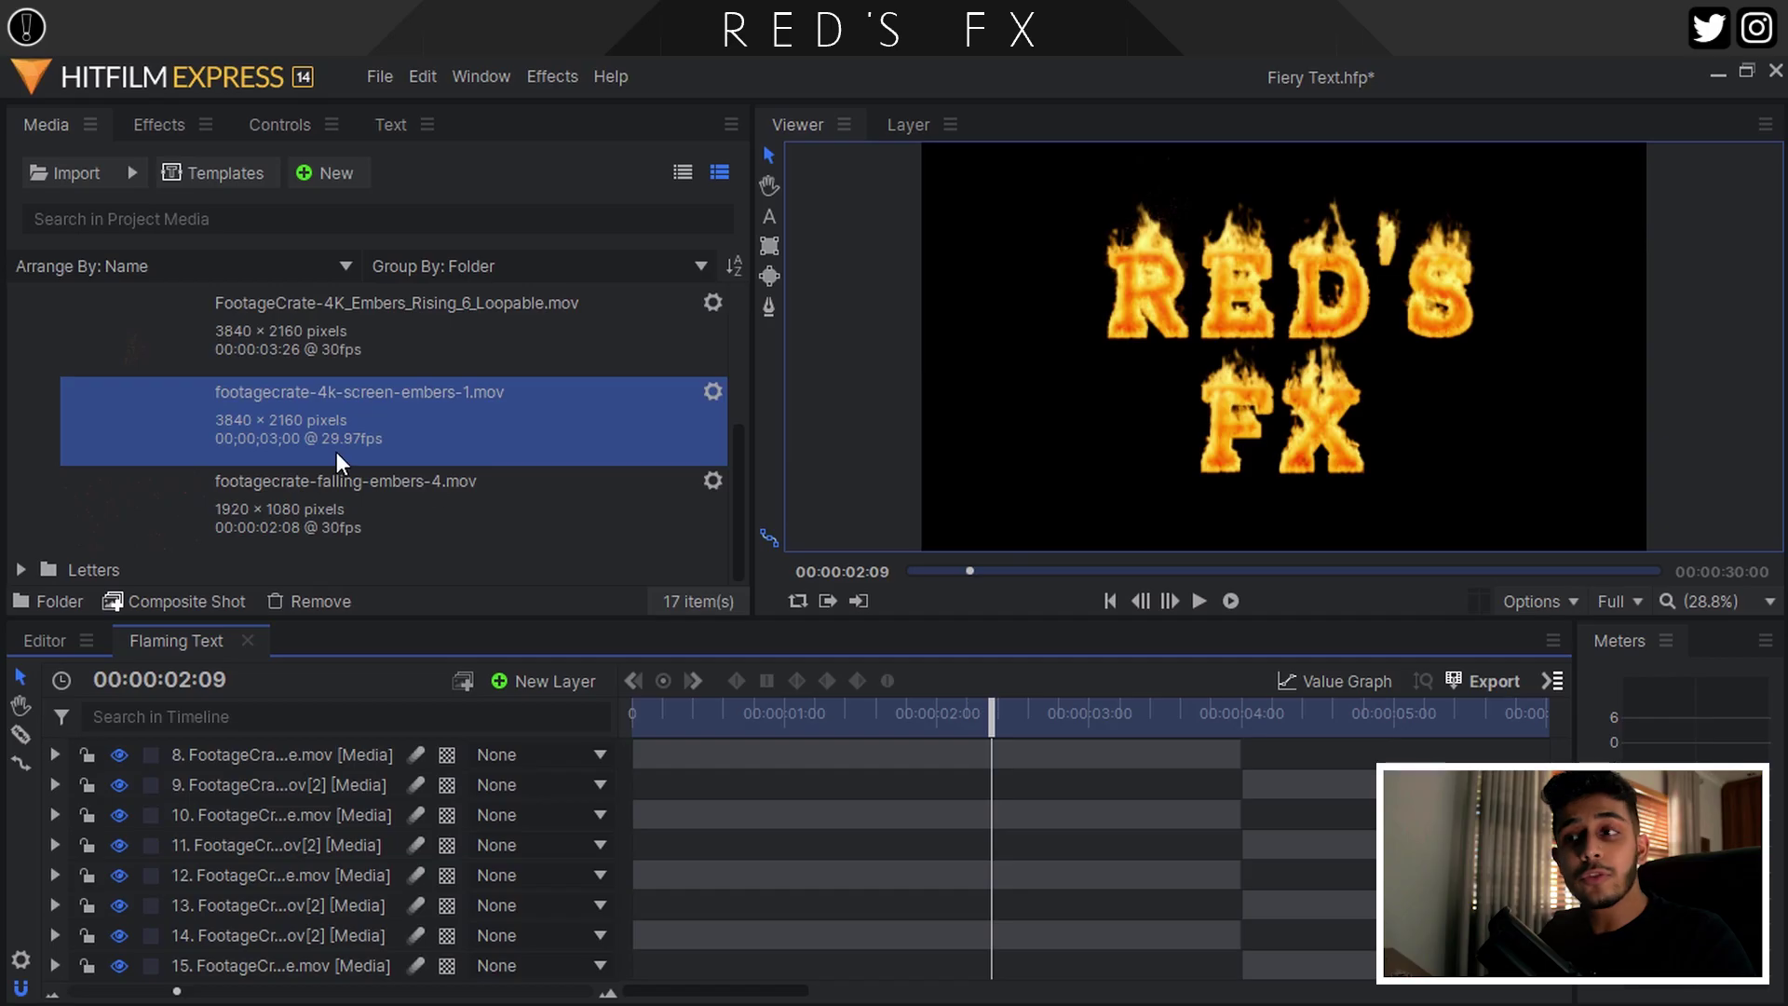
left_click(363, 518)
left_click_drag(304, 490, 322, 968)
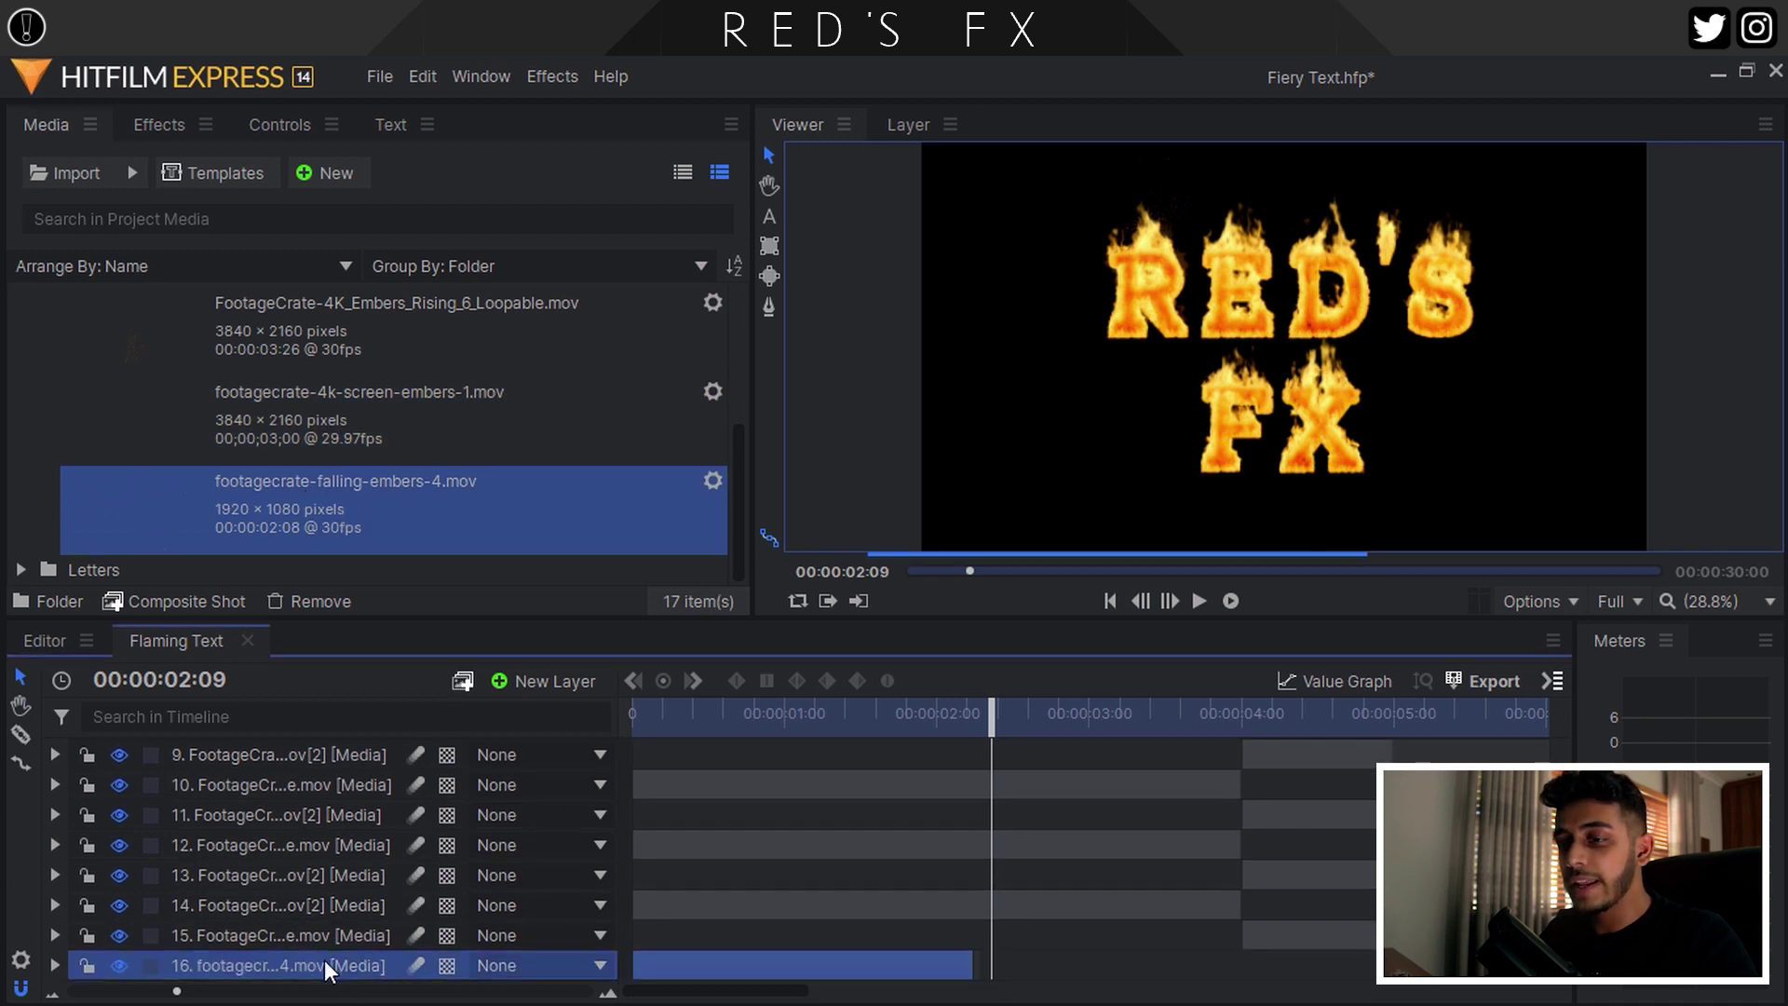
Scale the falling embers layer to 119% and shift it to a position of about 17, 7, viewing frame 00:00:01:02
left_click(797, 712)
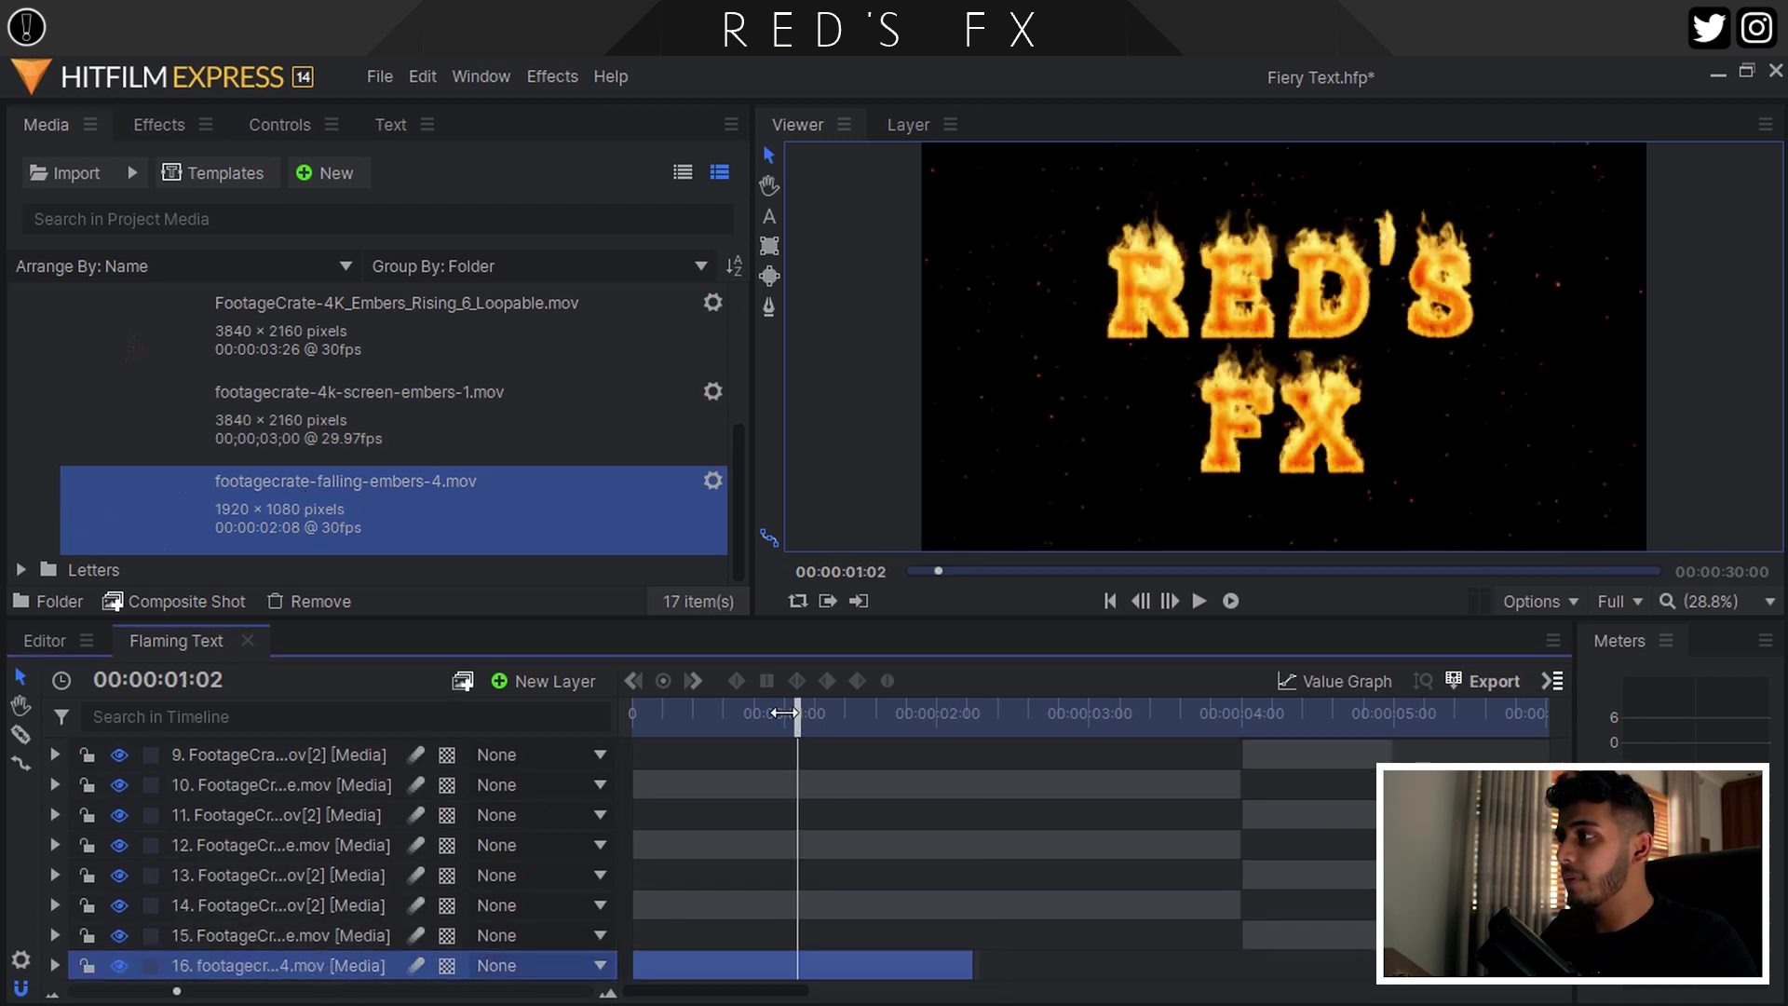
scroll(1180, 339, "up", 3)
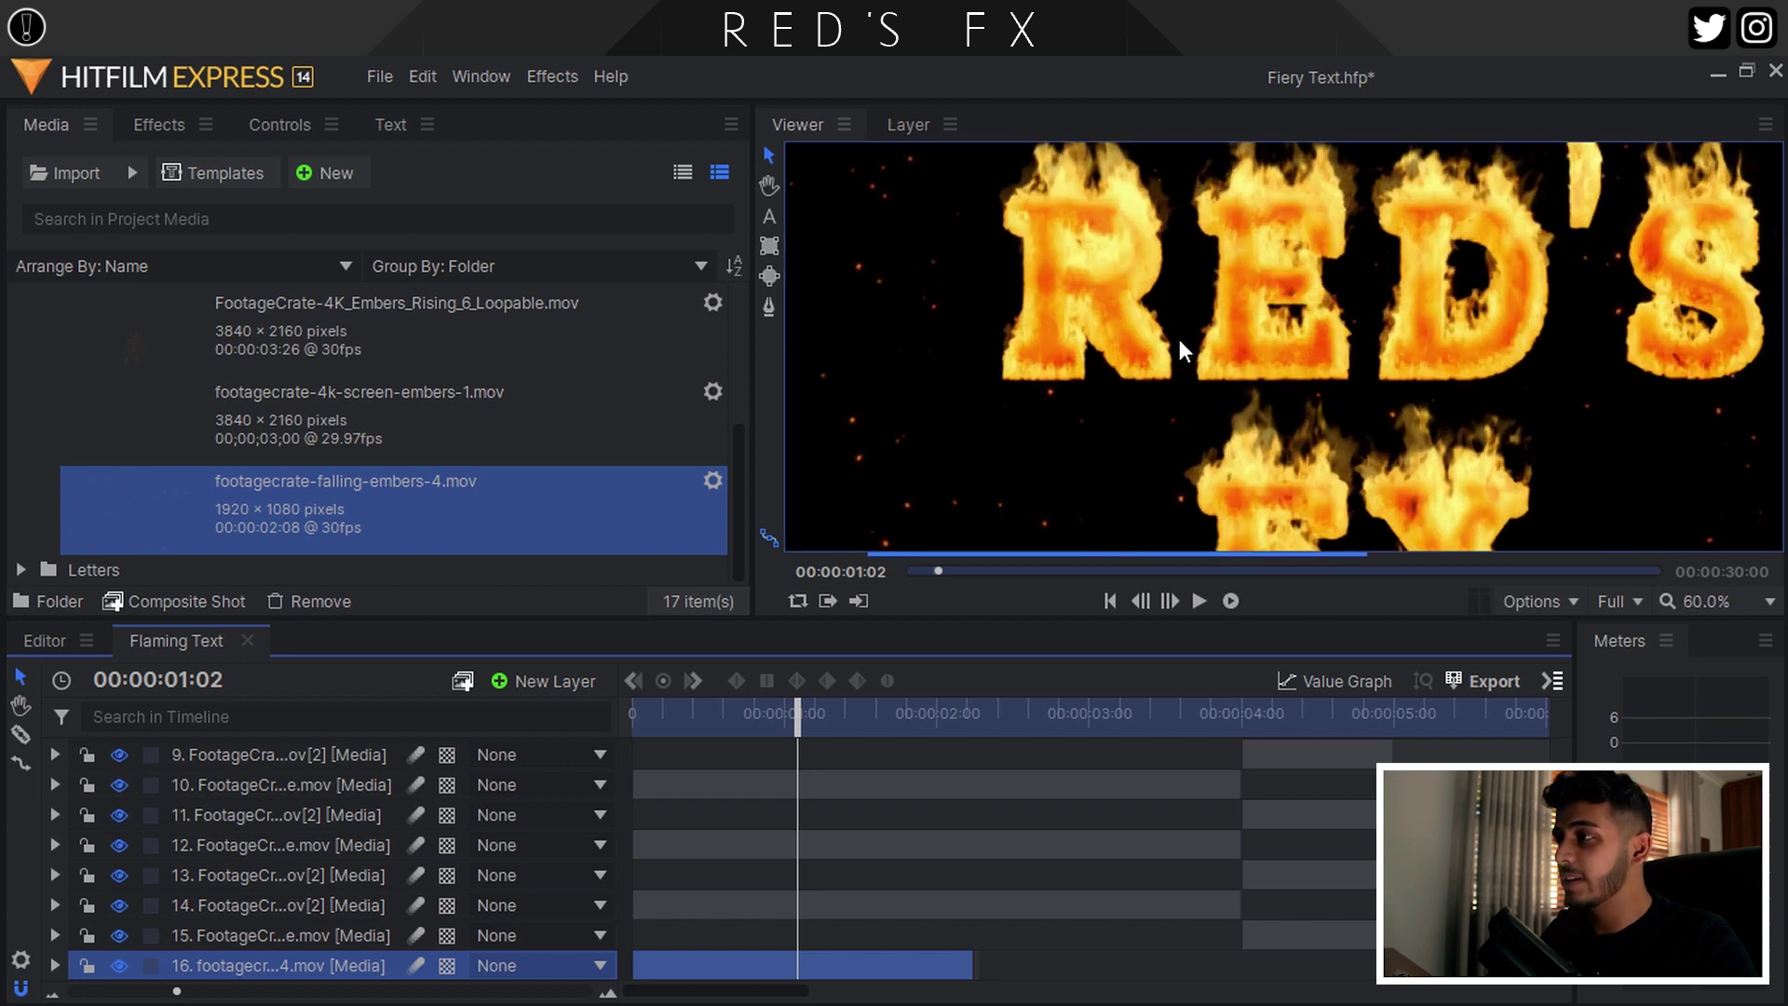
scroll(1423, 430, "down", 3)
left_click(1769, 600)
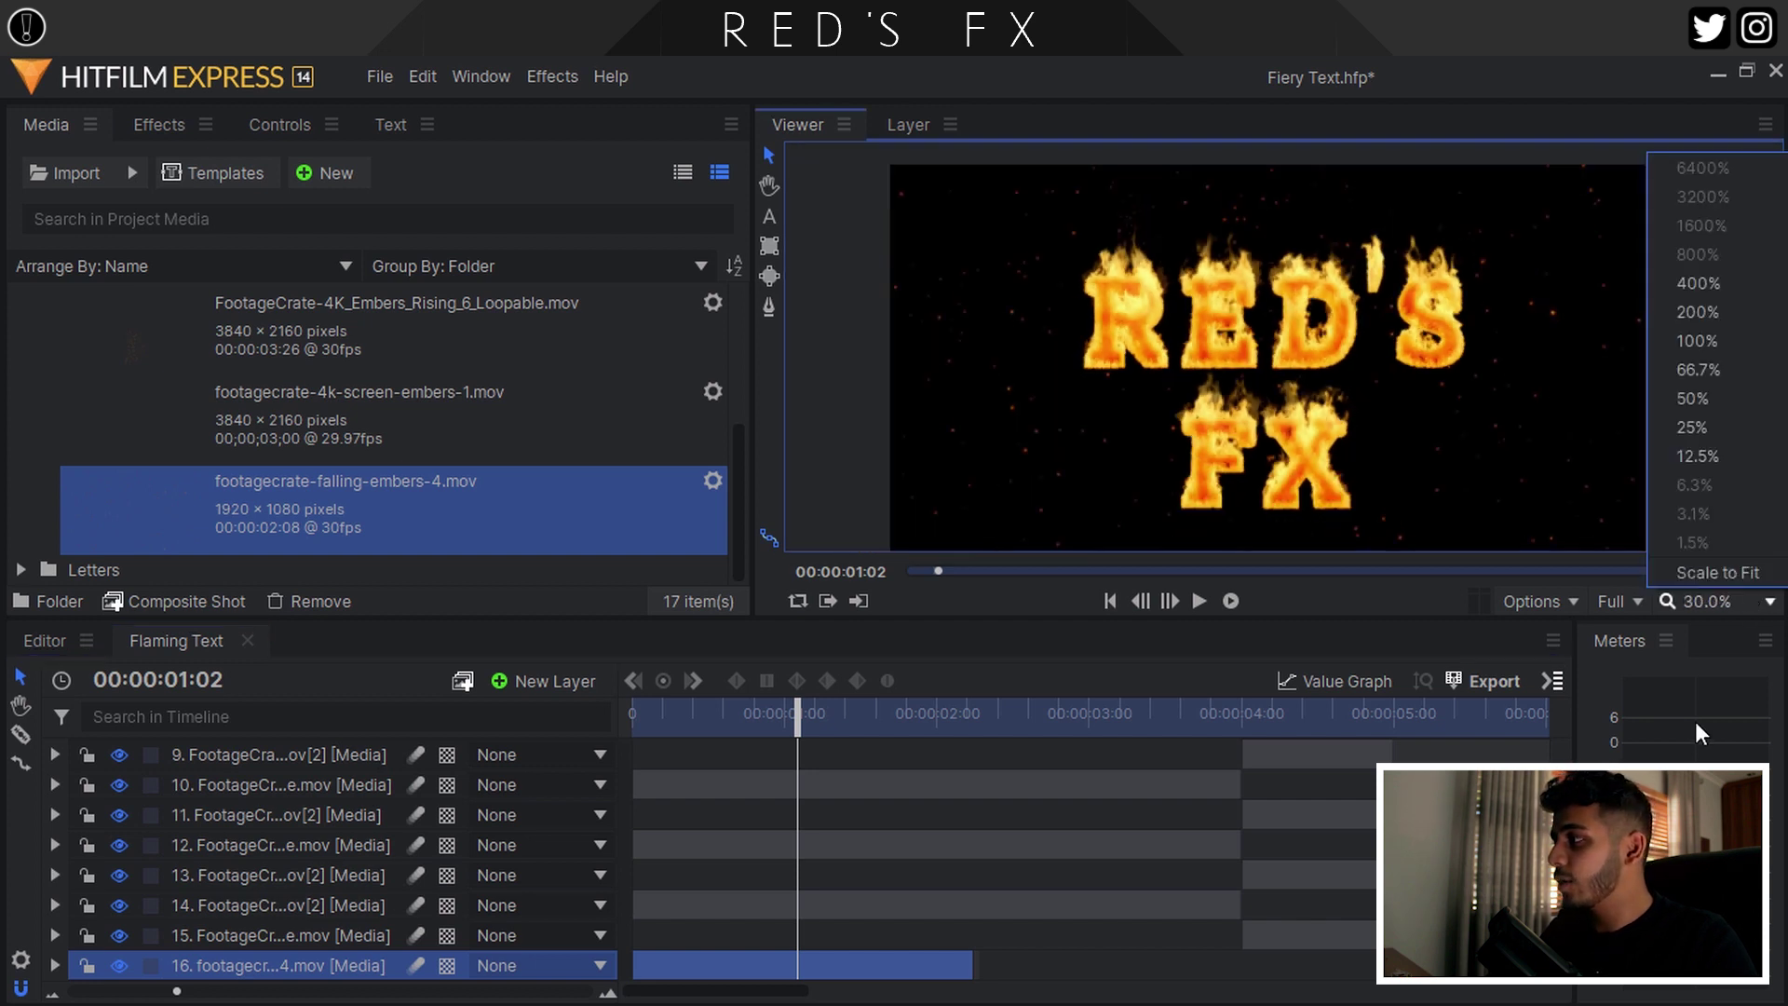
left_click(1717, 584)
left_click(268, 125)
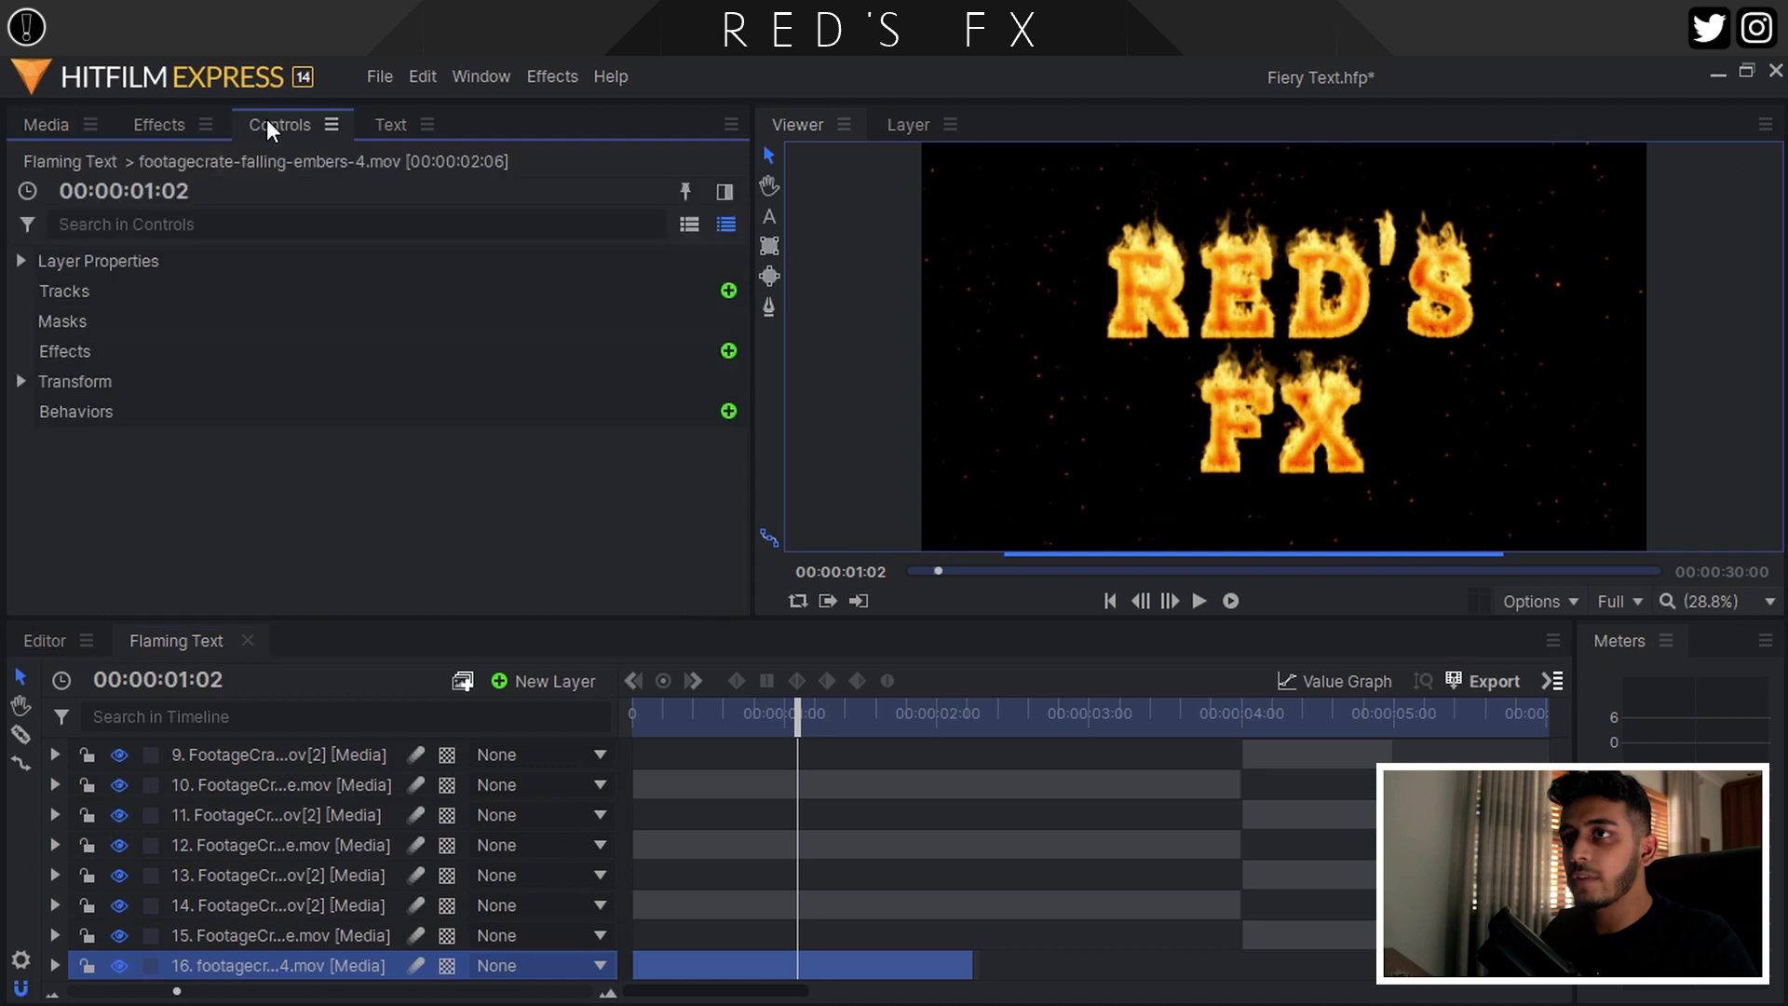
left_click(21, 383)
left_click(118, 501)
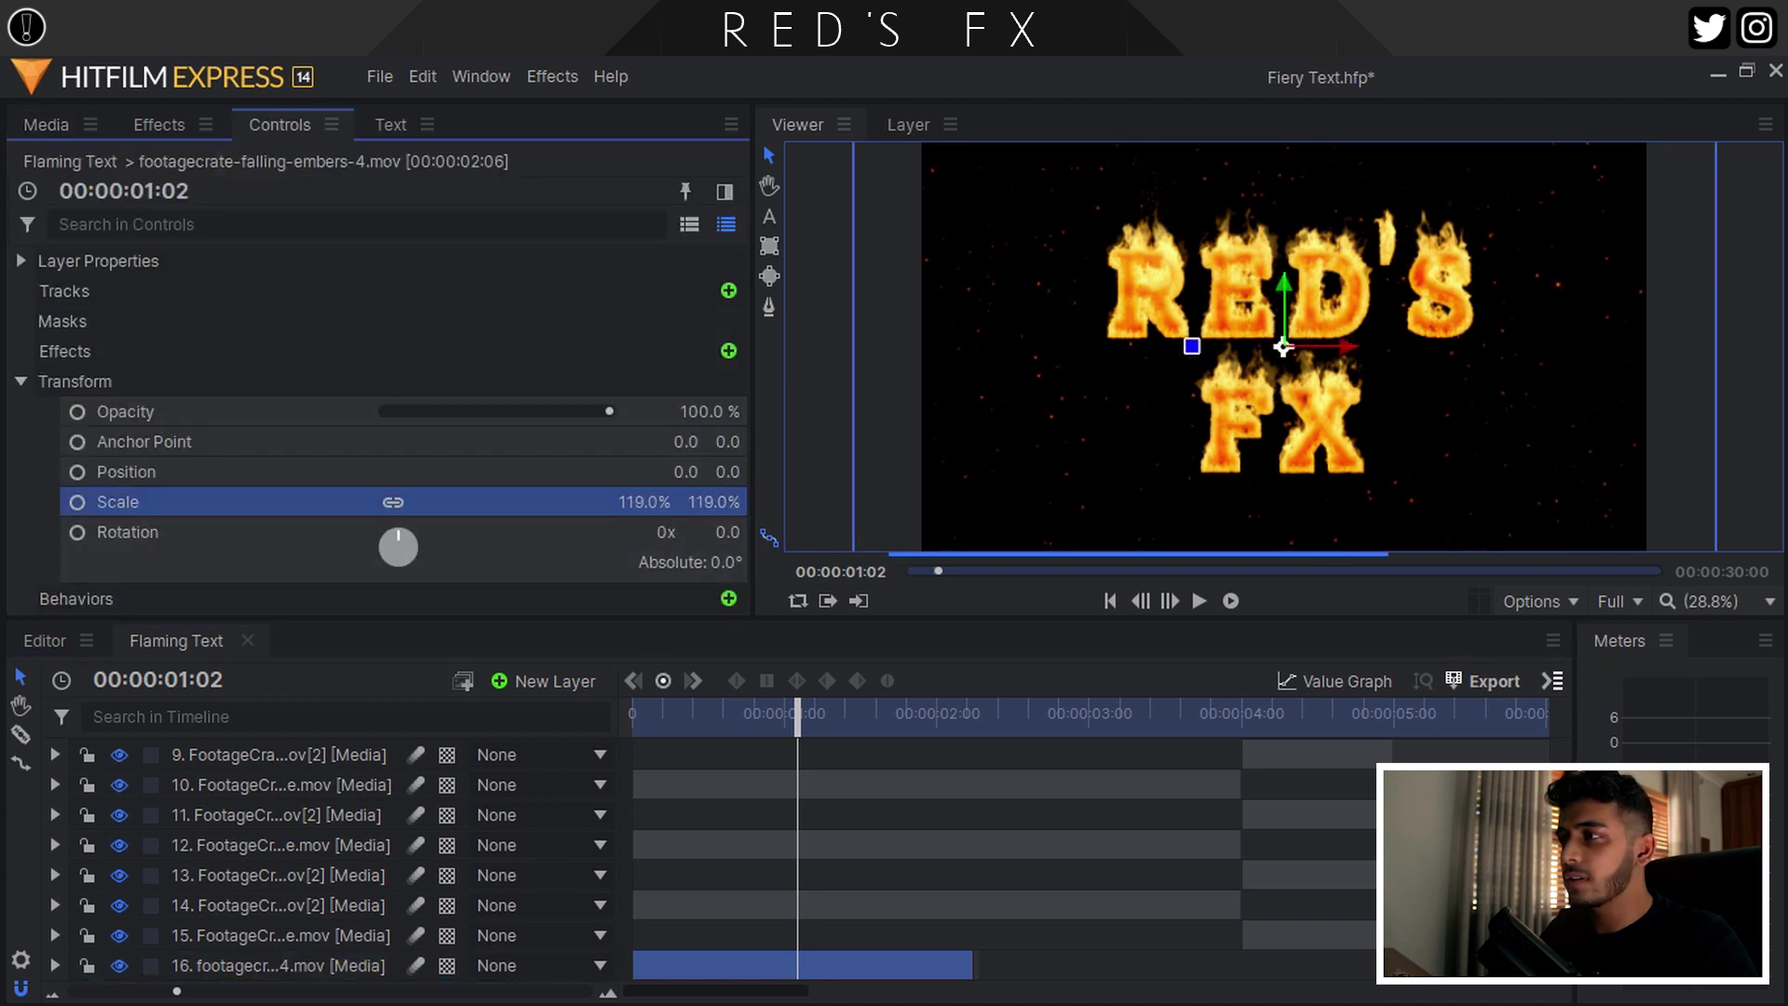
left_click_drag(1276, 348, 1282, 344)
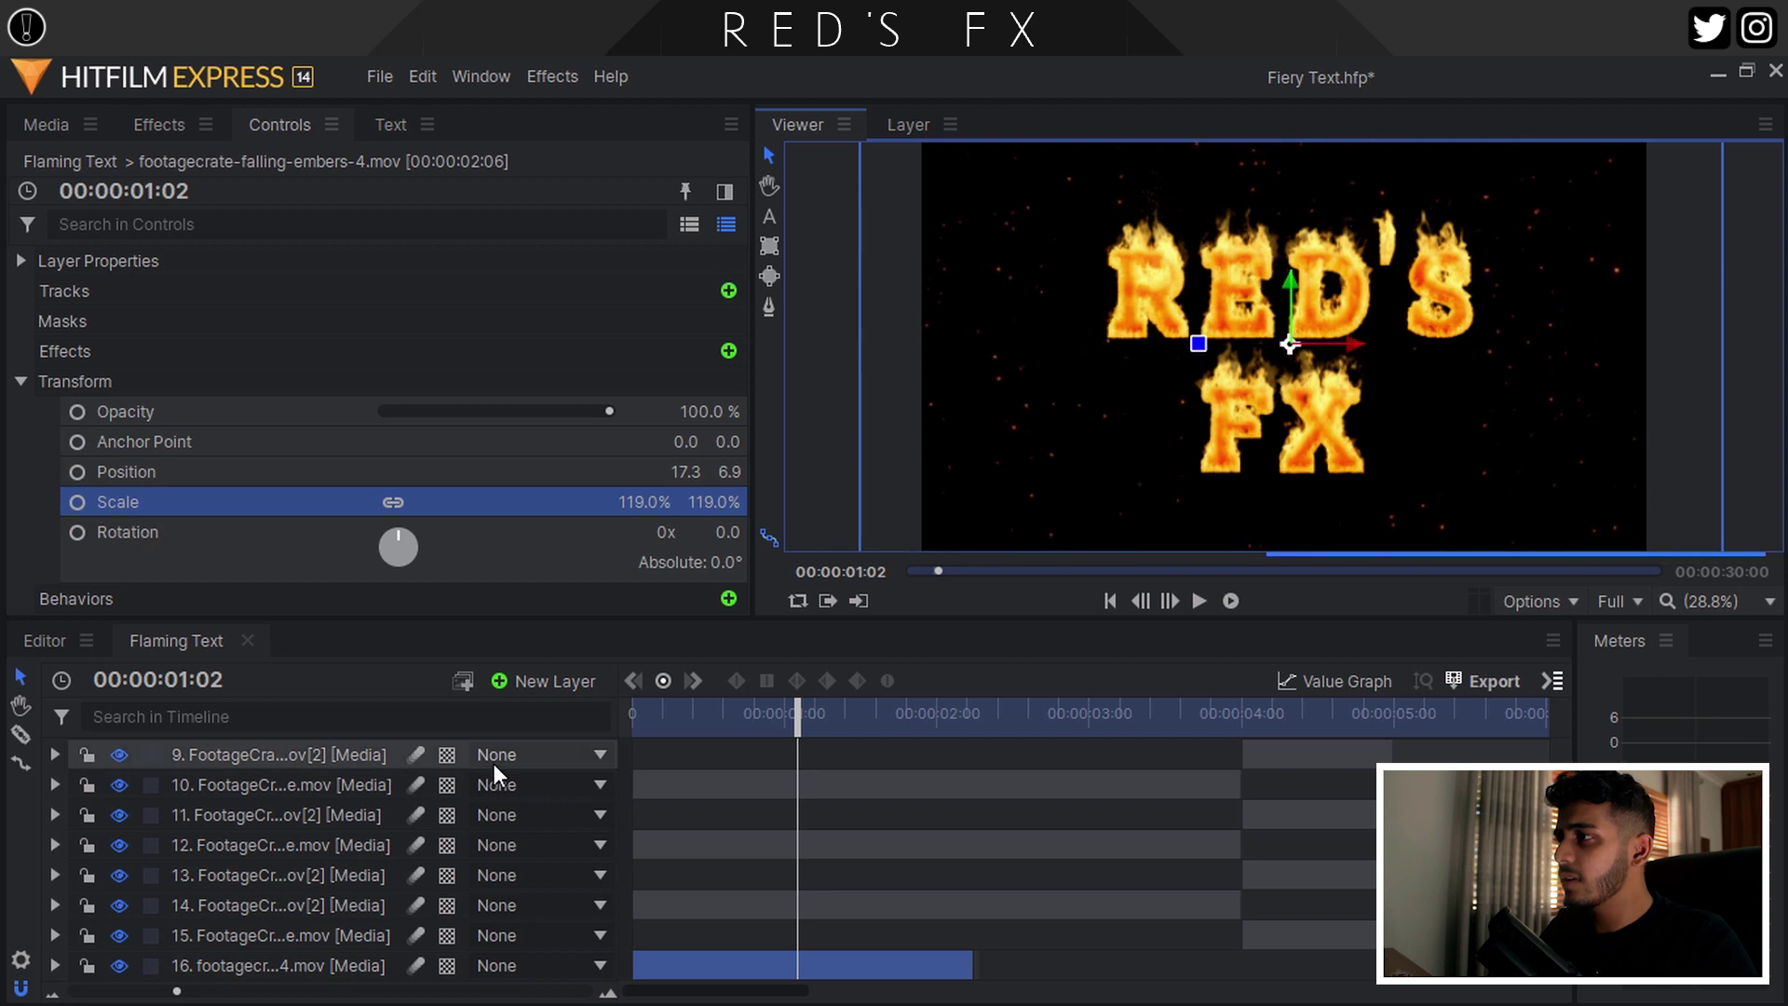
Duplicate the falling embers layer
left_click(251, 969)
key("ctrl+d")
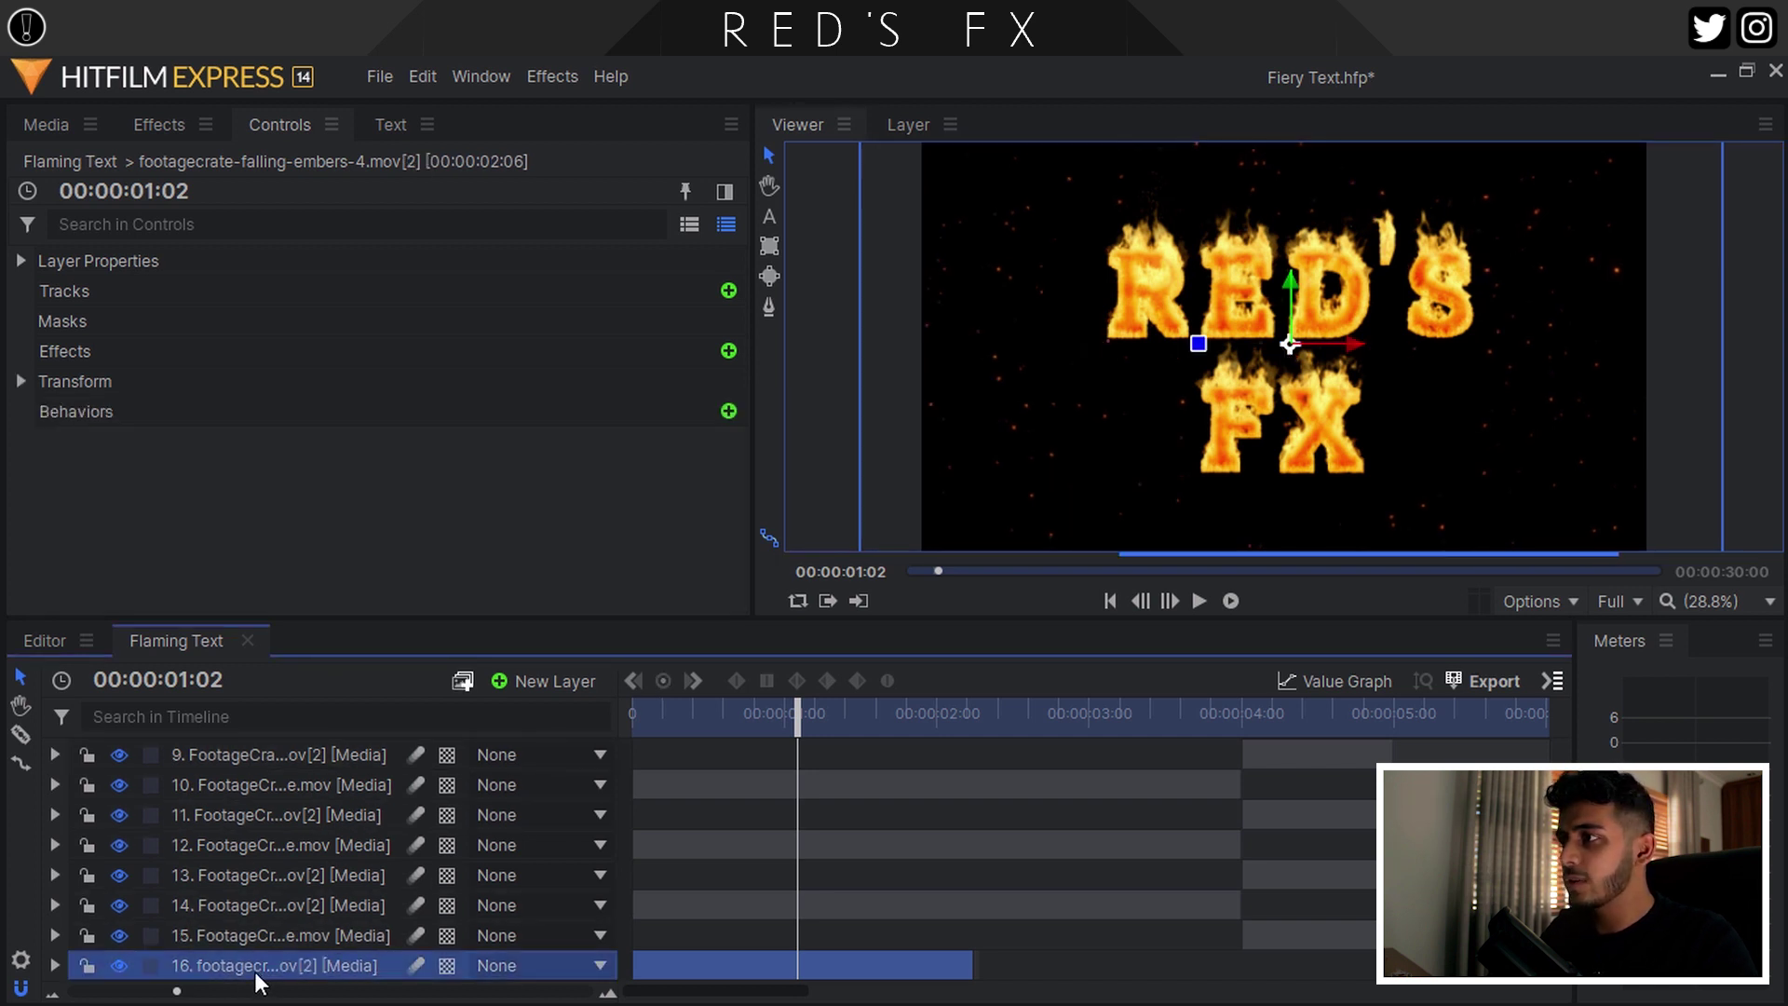
scroll(1449, 328, "up", 1)
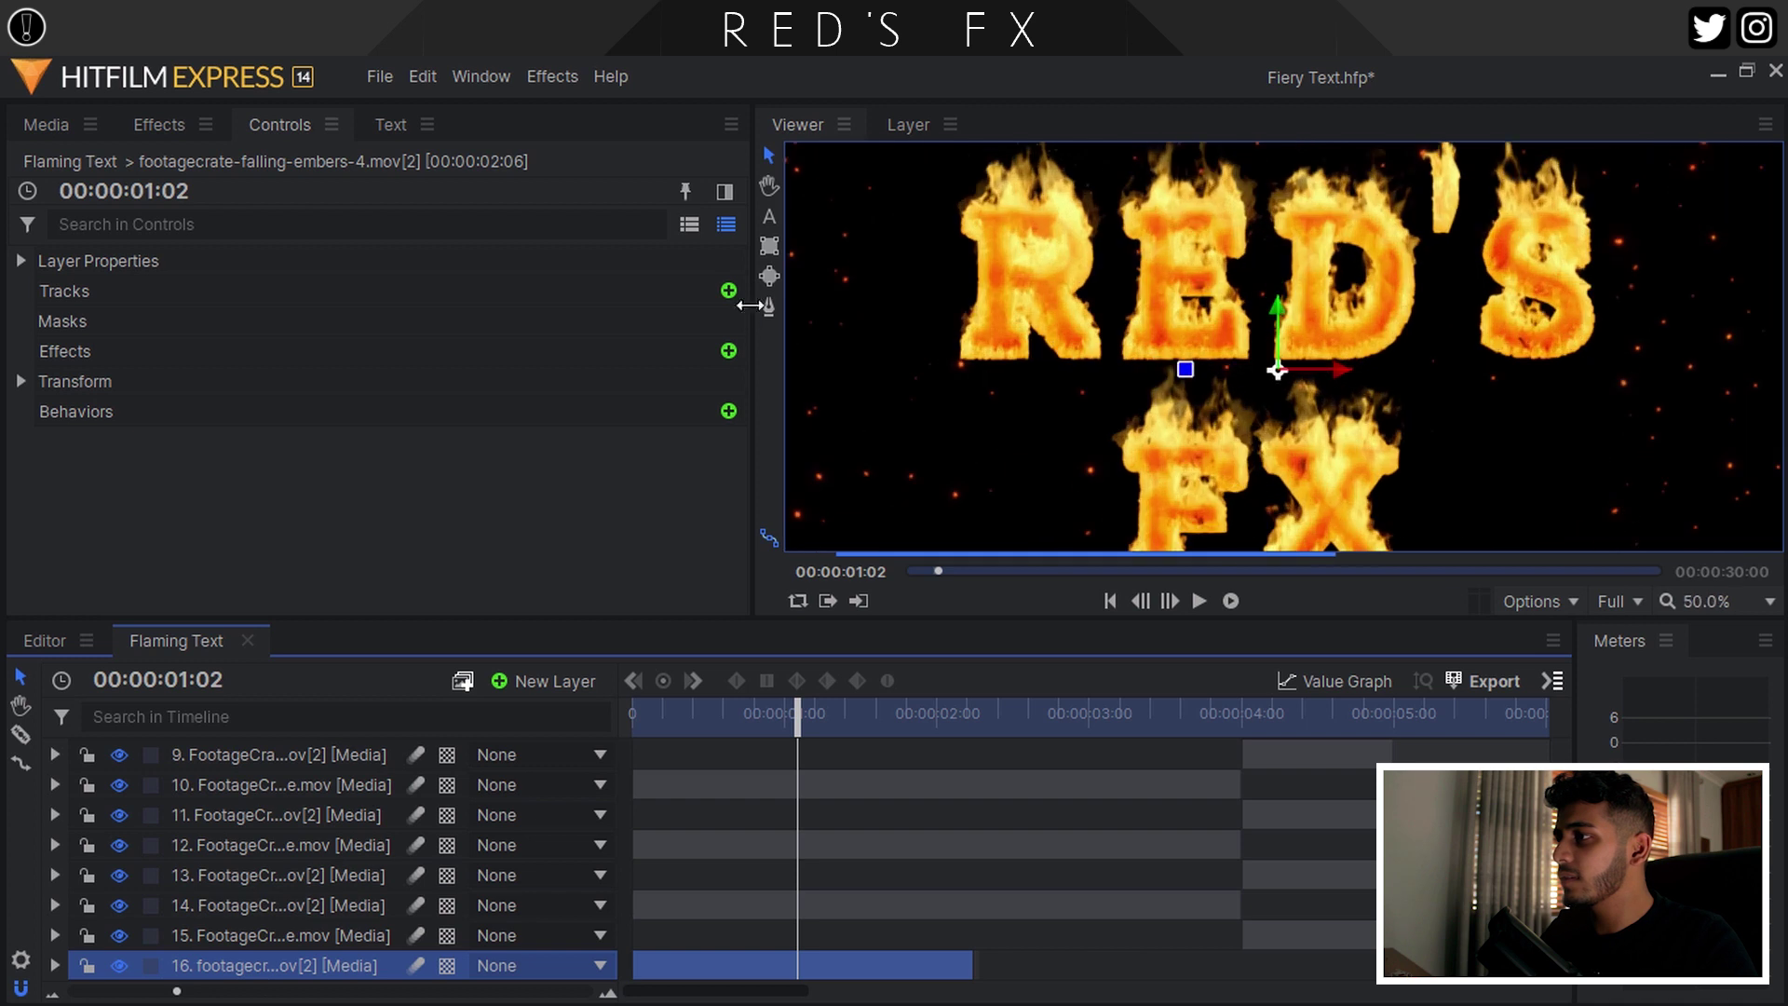
Move all letter and ember layers into a new composite shot named Final
scroll(930, 377, "up", 1)
scroll(929, 378, "up", 1)
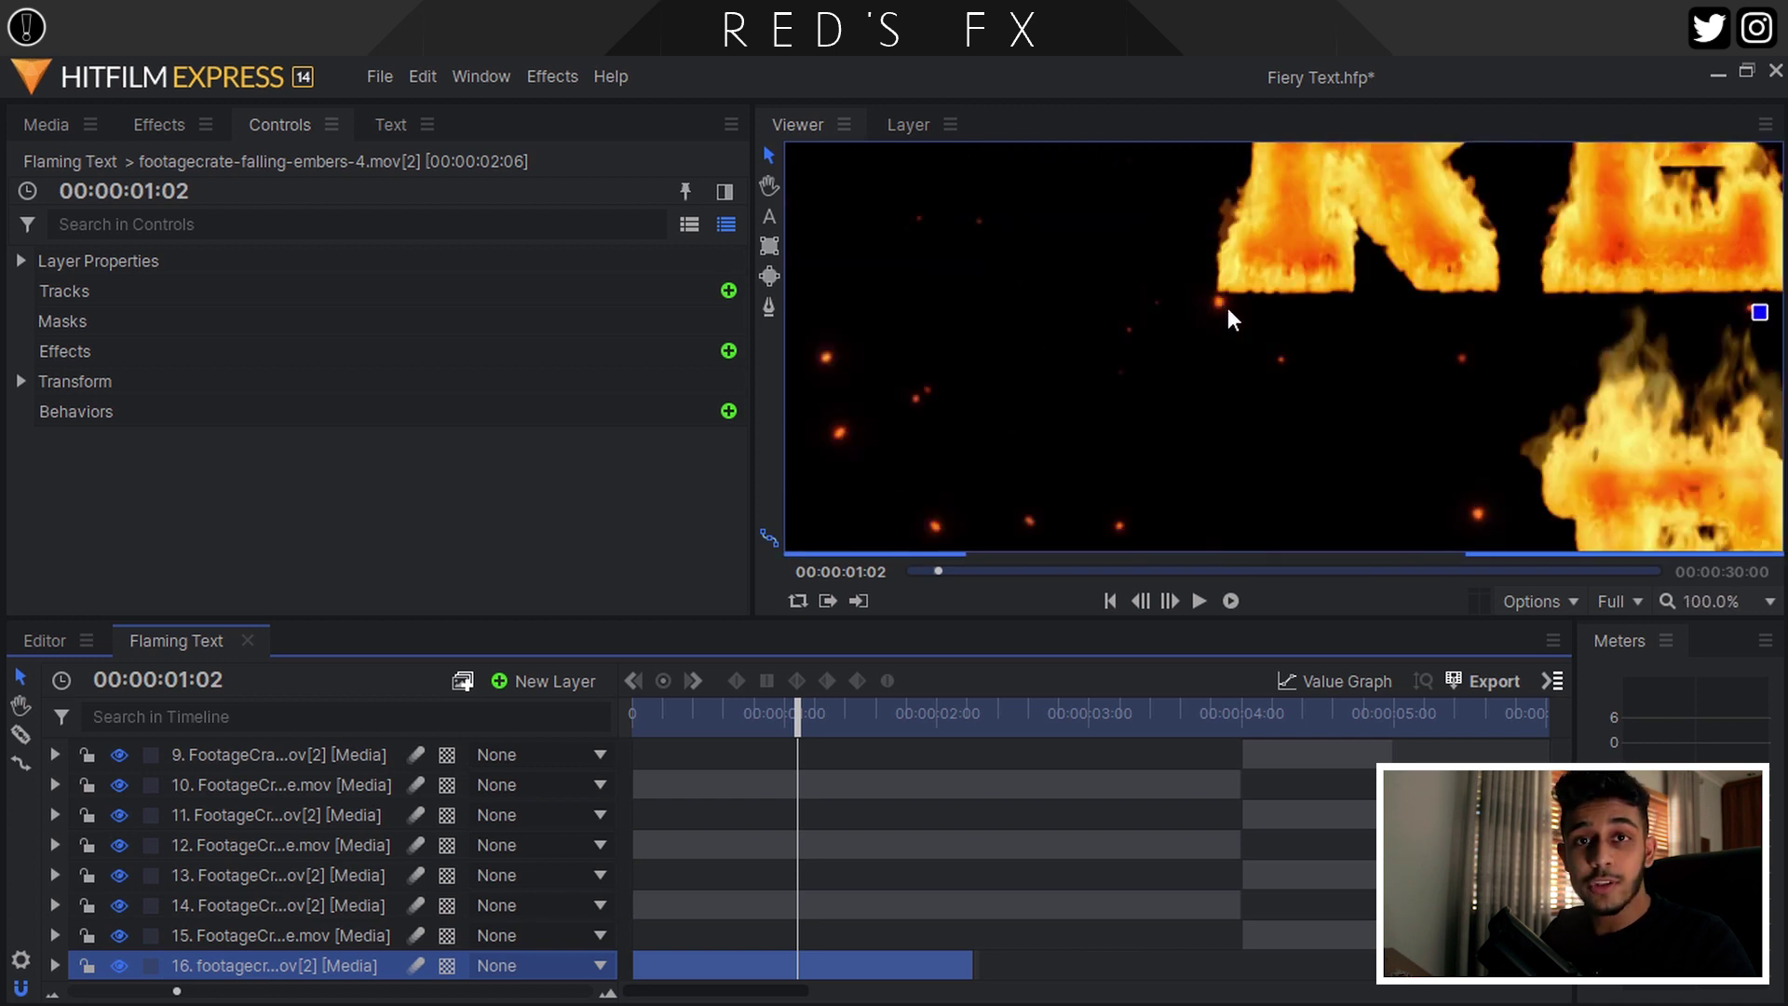
left_click(1697, 600)
left_click(1707, 576)
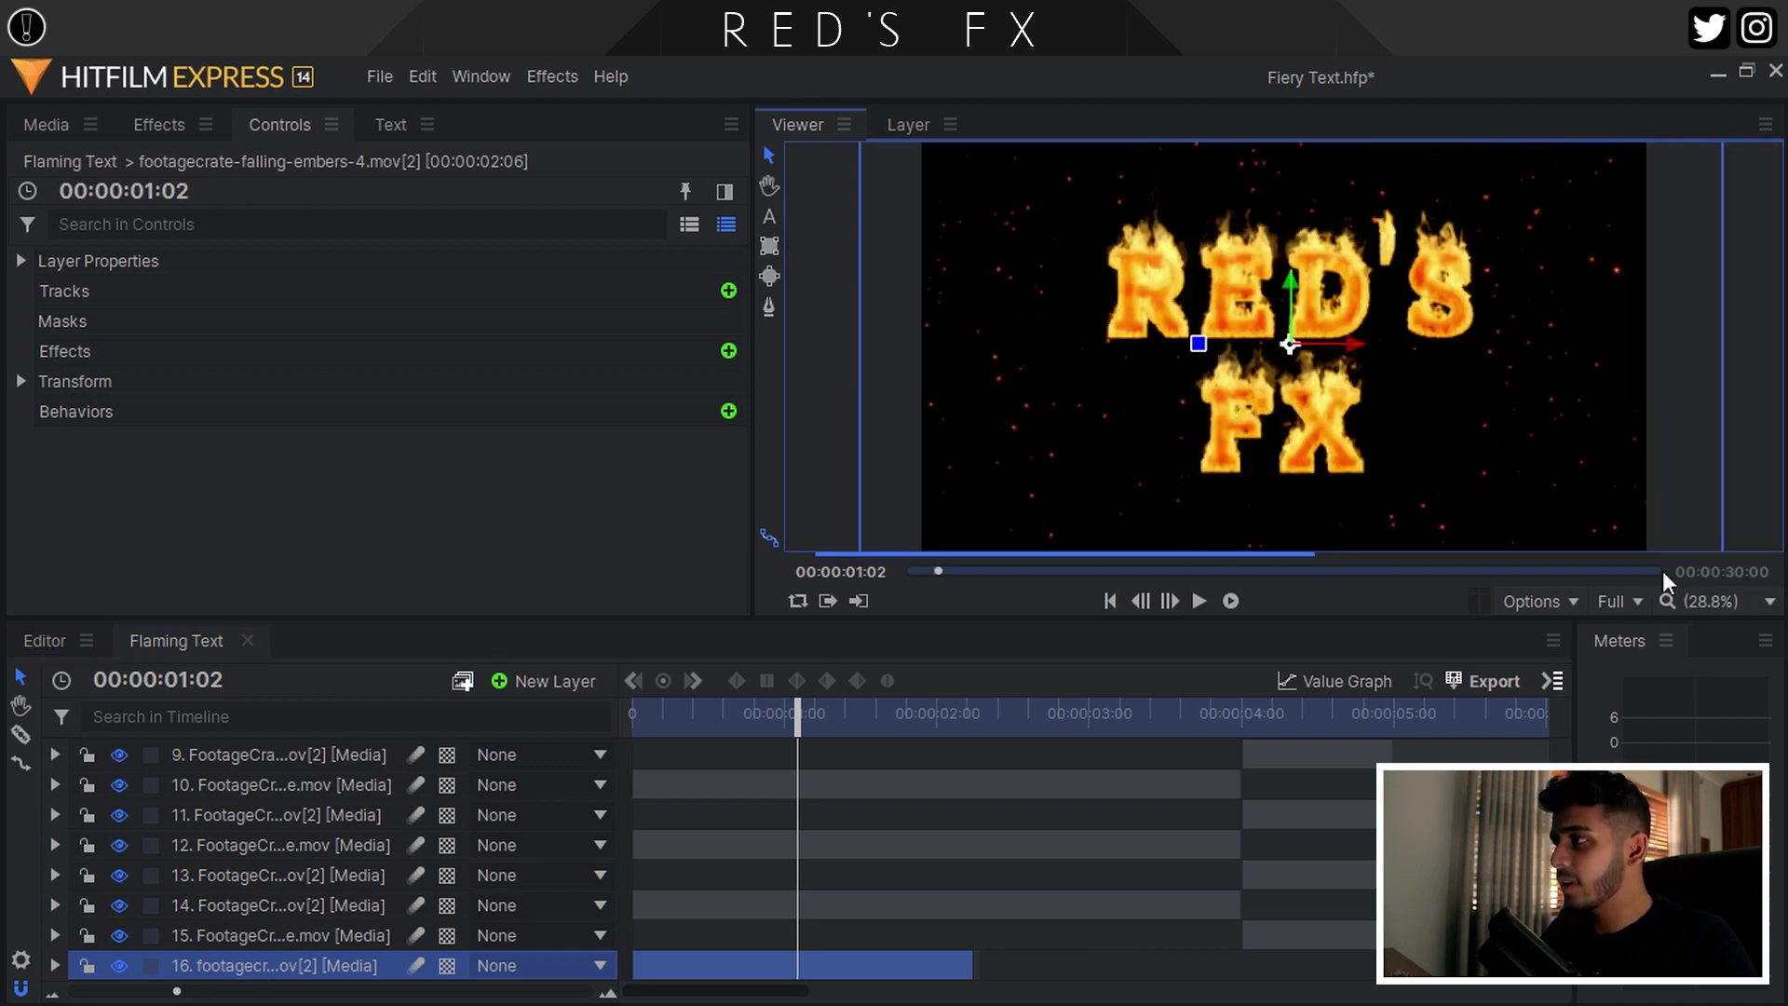
left_click(323, 786)
scroll(298, 812, "up", 3)
left_click(285, 754)
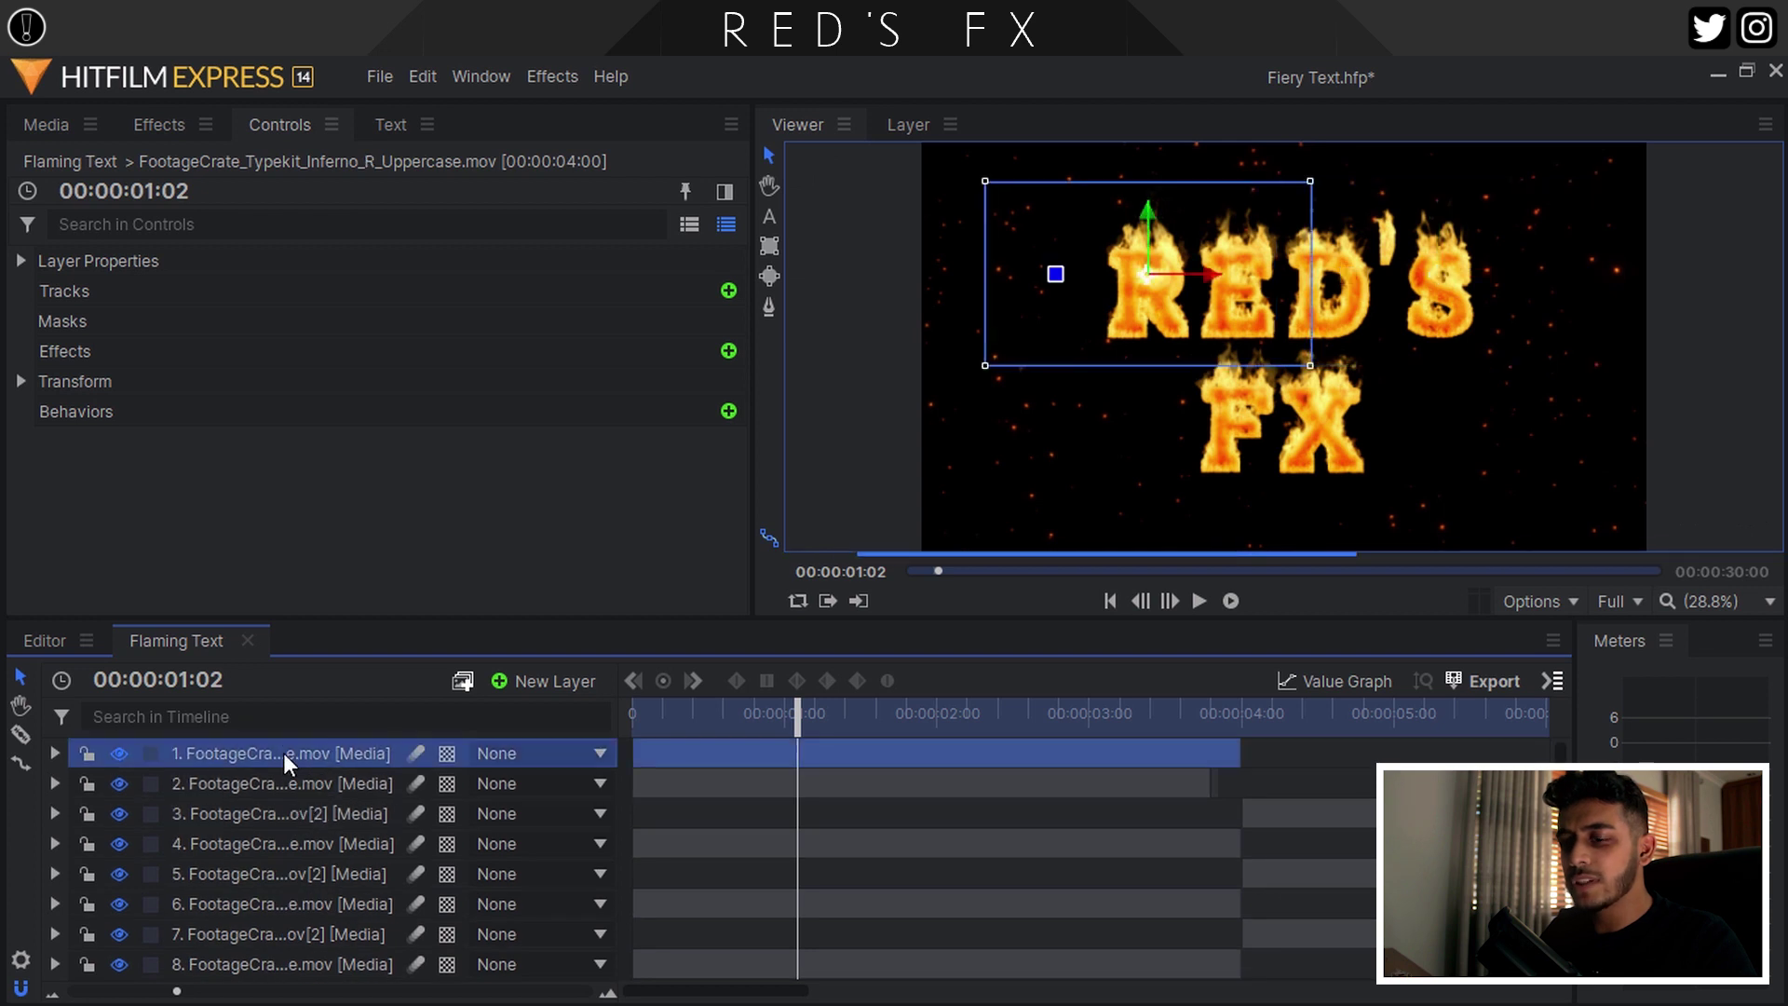
scroll(279, 782, "down", 3)
left_click(257, 932, "shift")
left_click(244, 967, "shift")
right_click(247, 917)
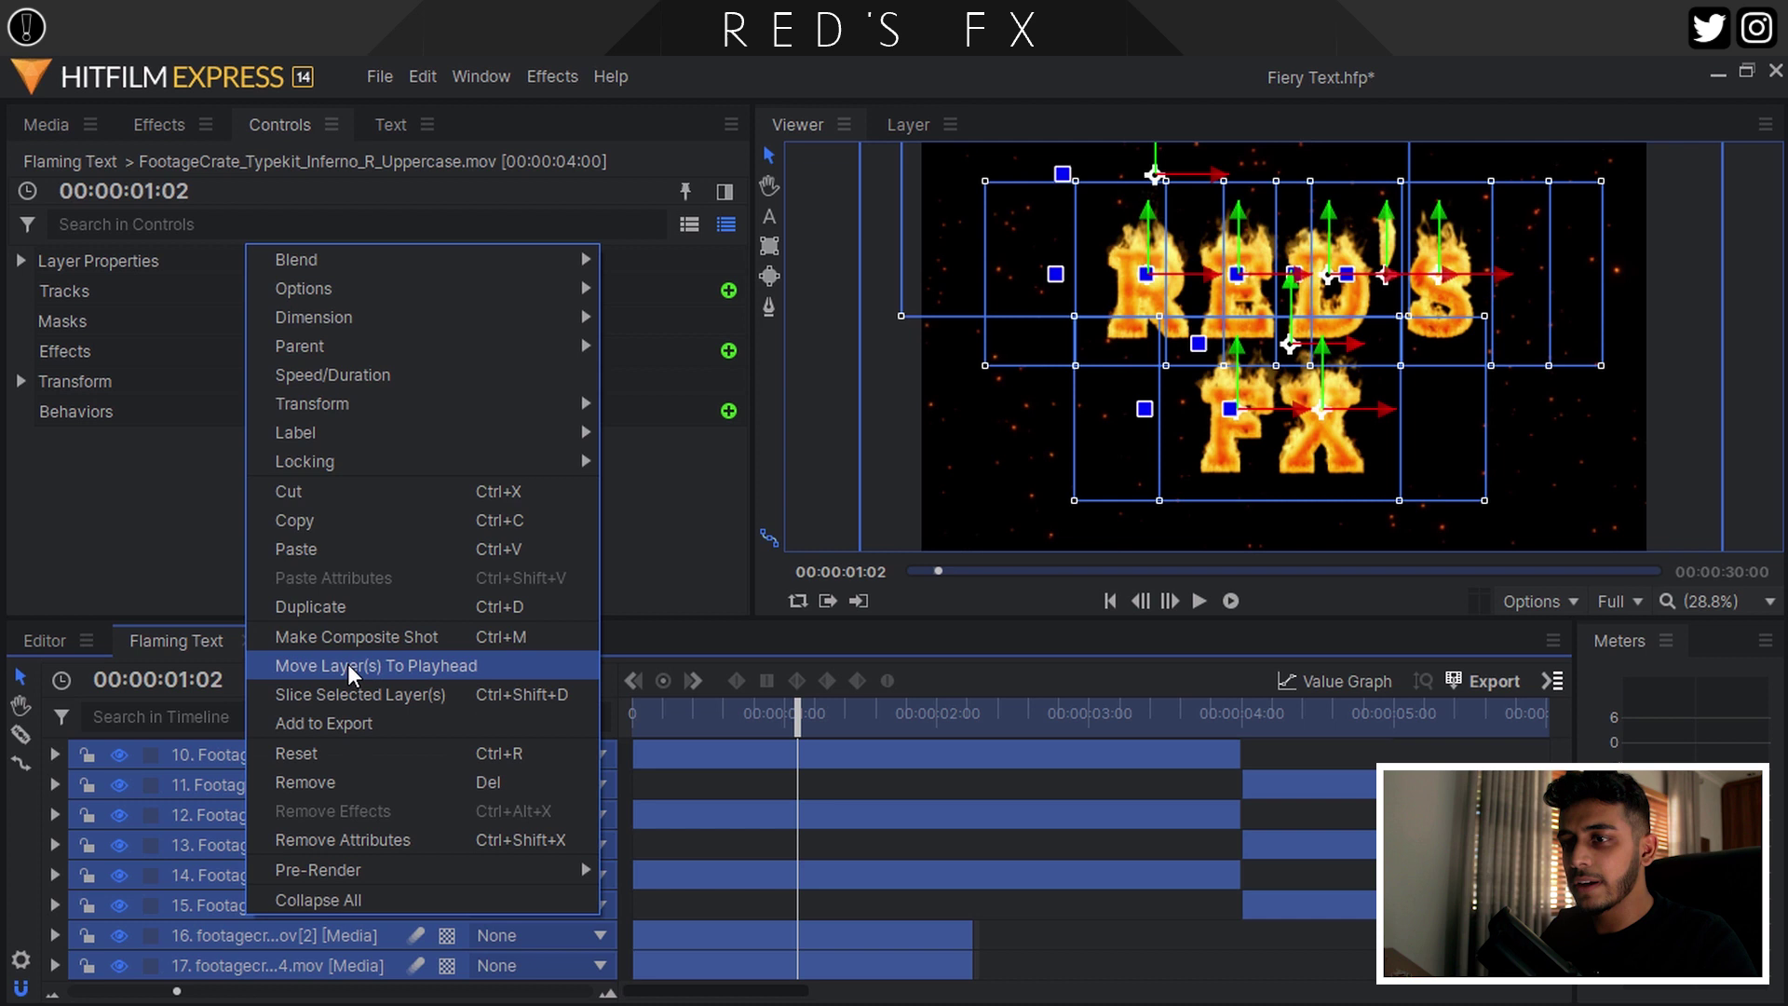
left_click(341, 637)
key("ctrl+a")
type("F")
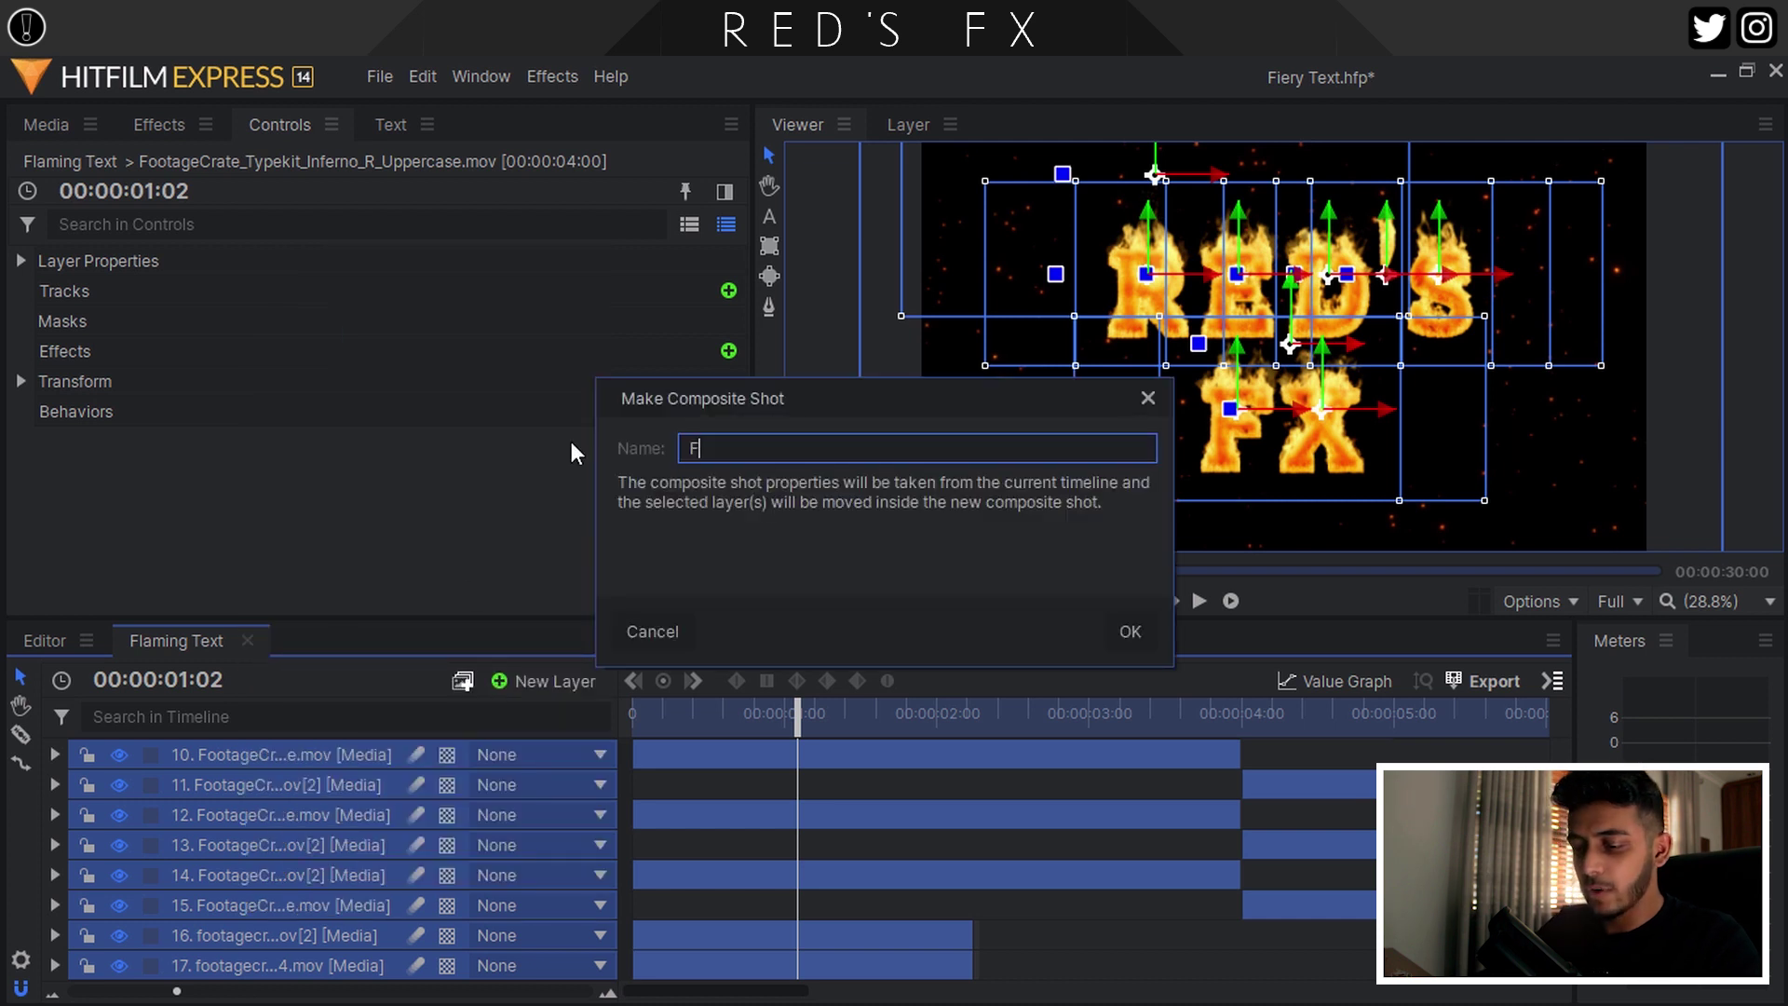
type("inal")
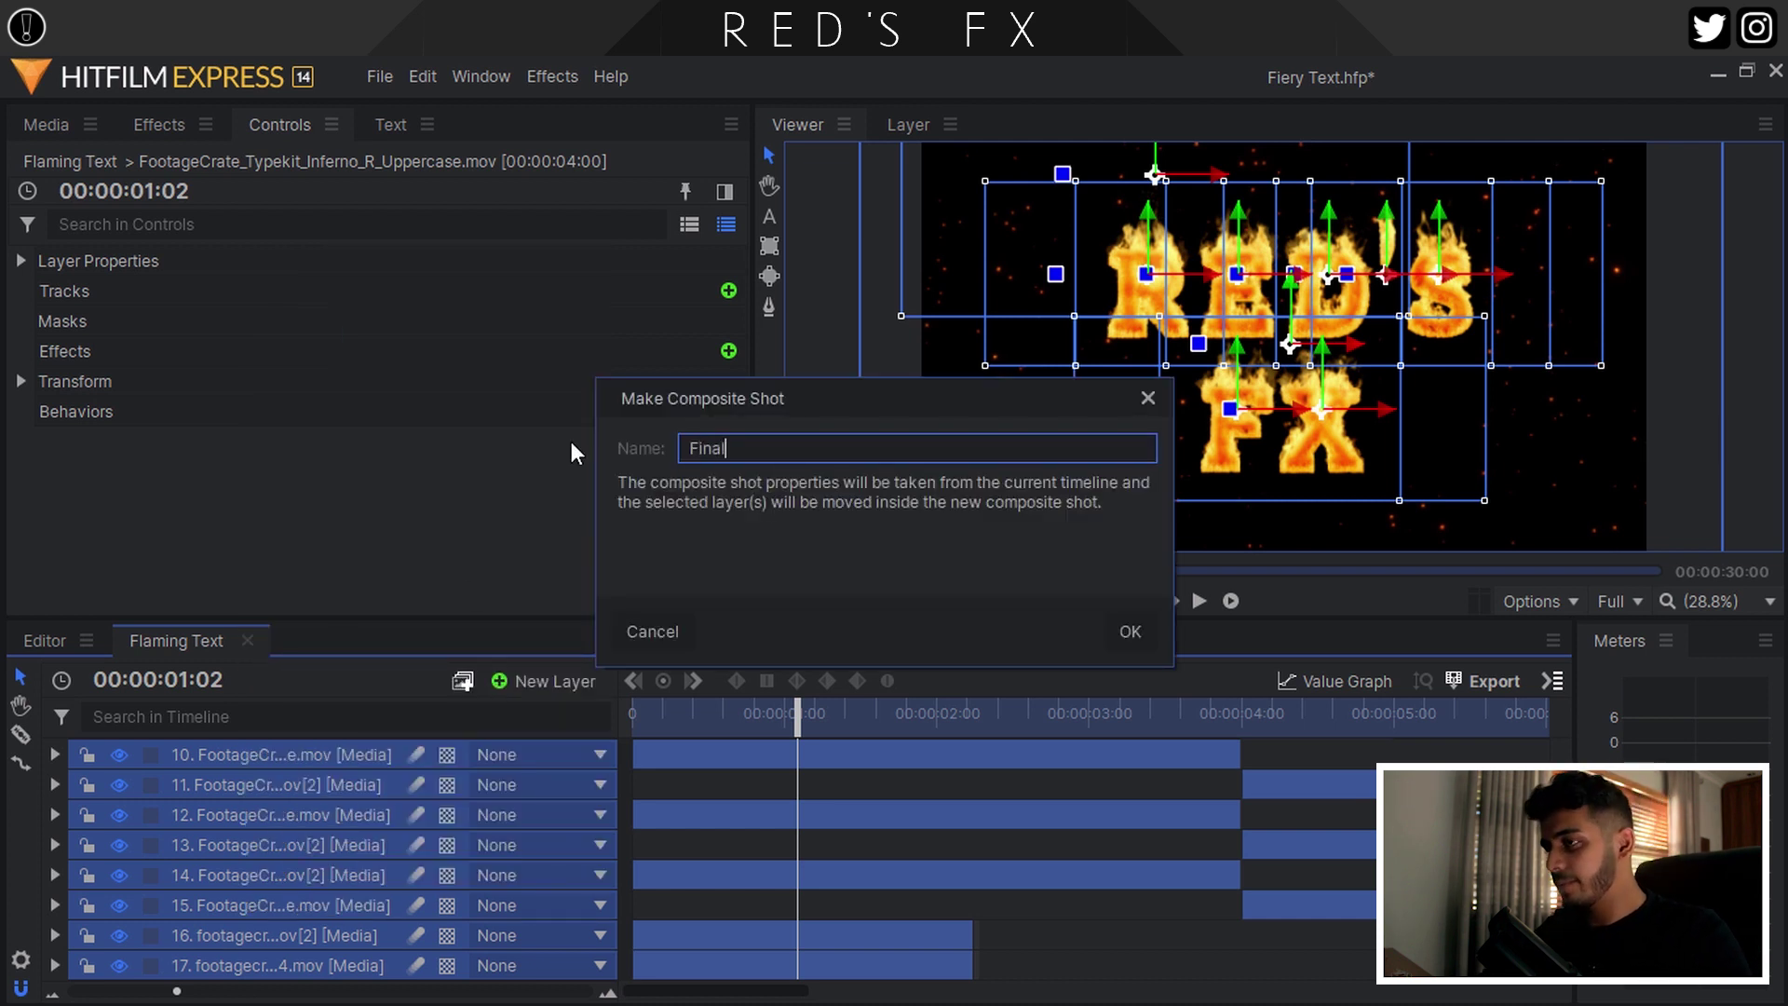
key("Return")
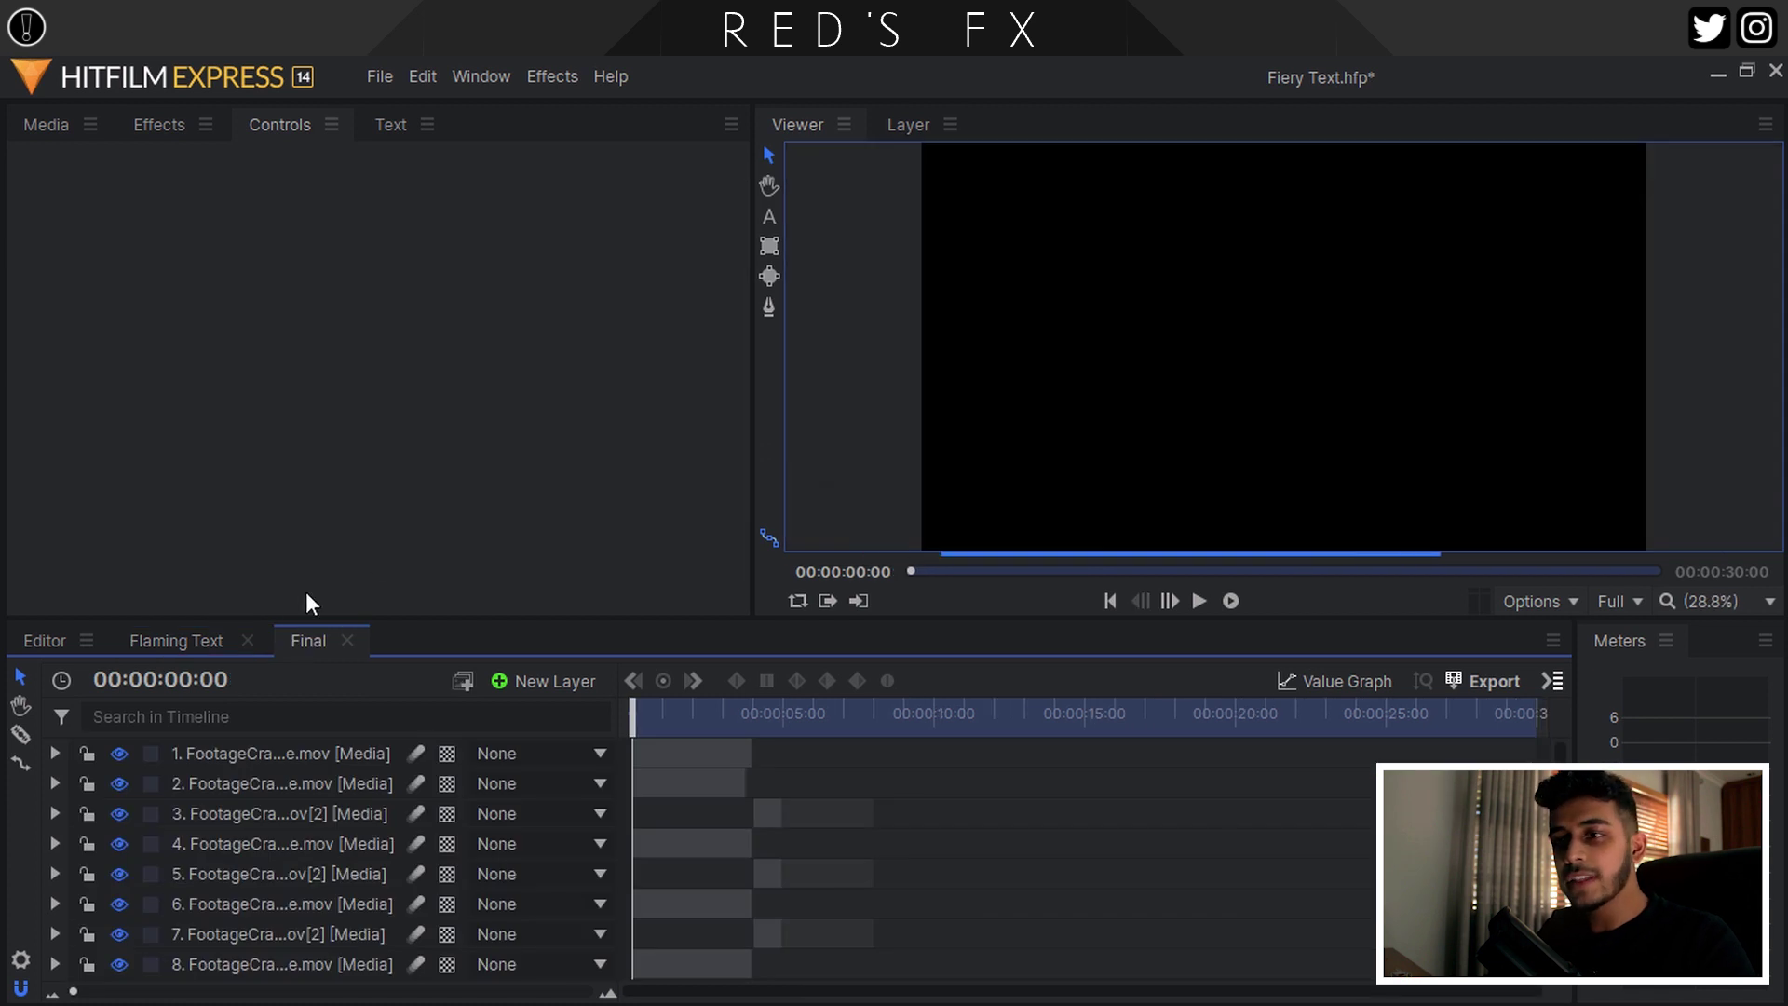
Back in the Flaming Text shot, add a grade layer above the Final composite and apply the Glow effect to it
left_click(199, 642)
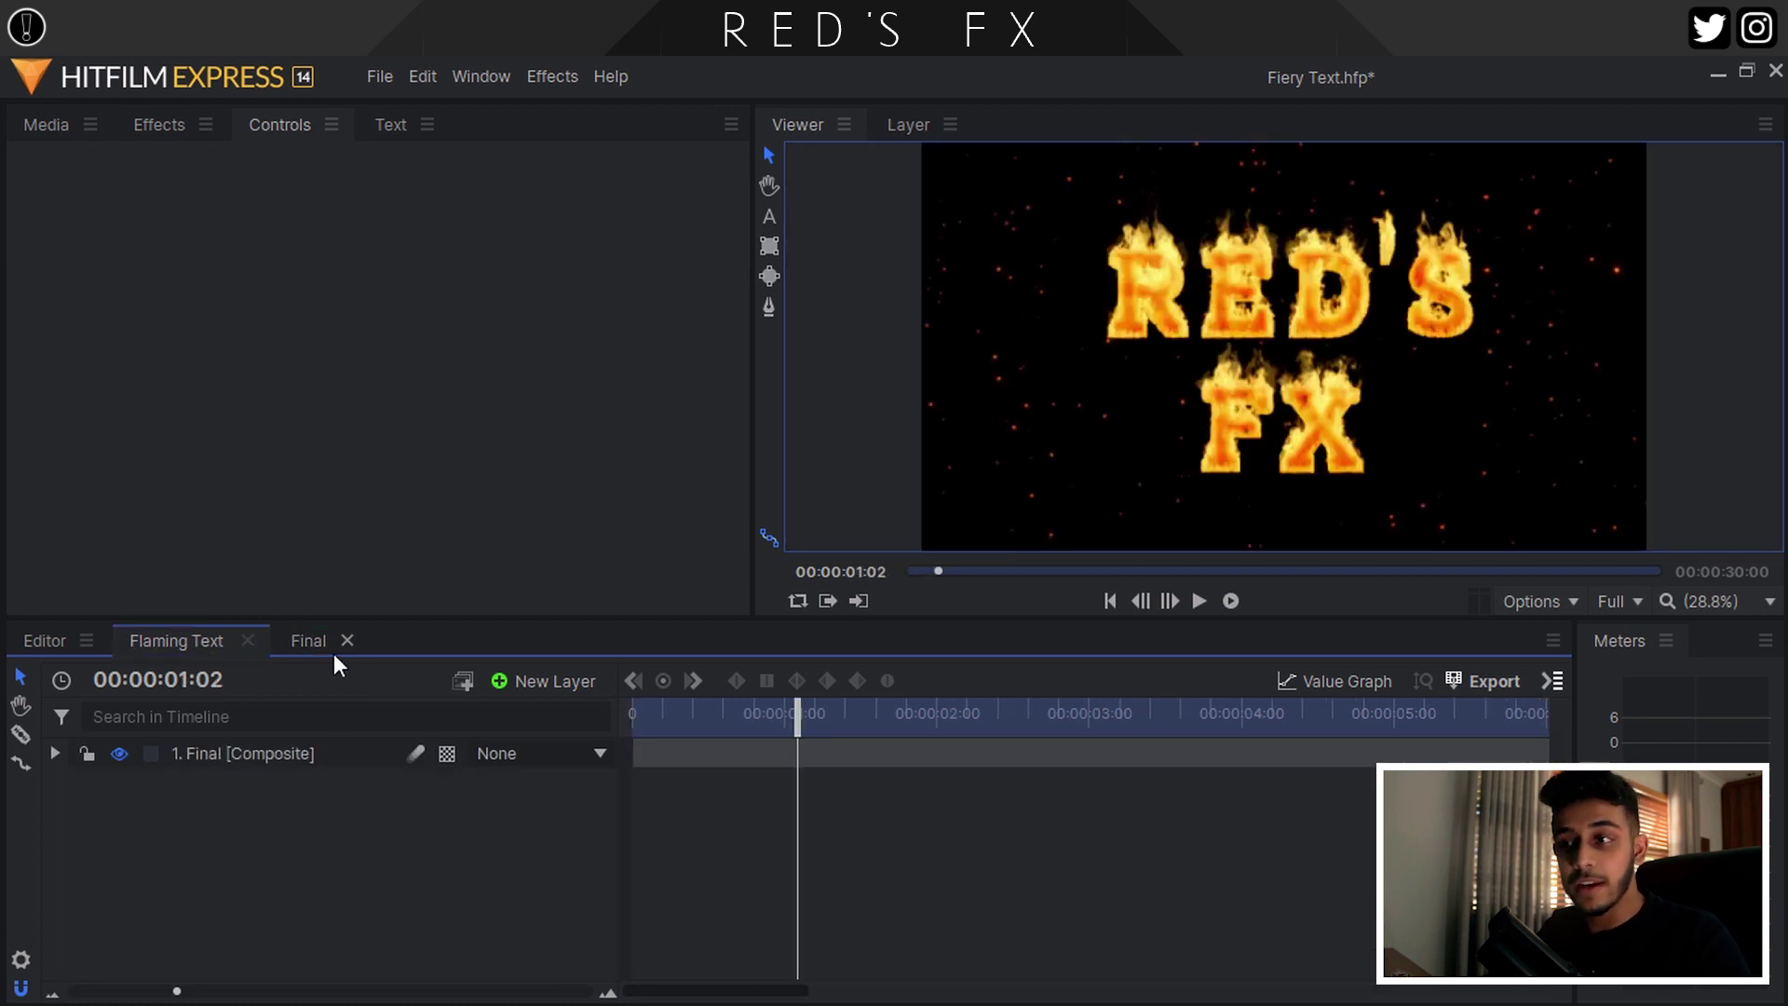
left_click(549, 680)
left_click(549, 766)
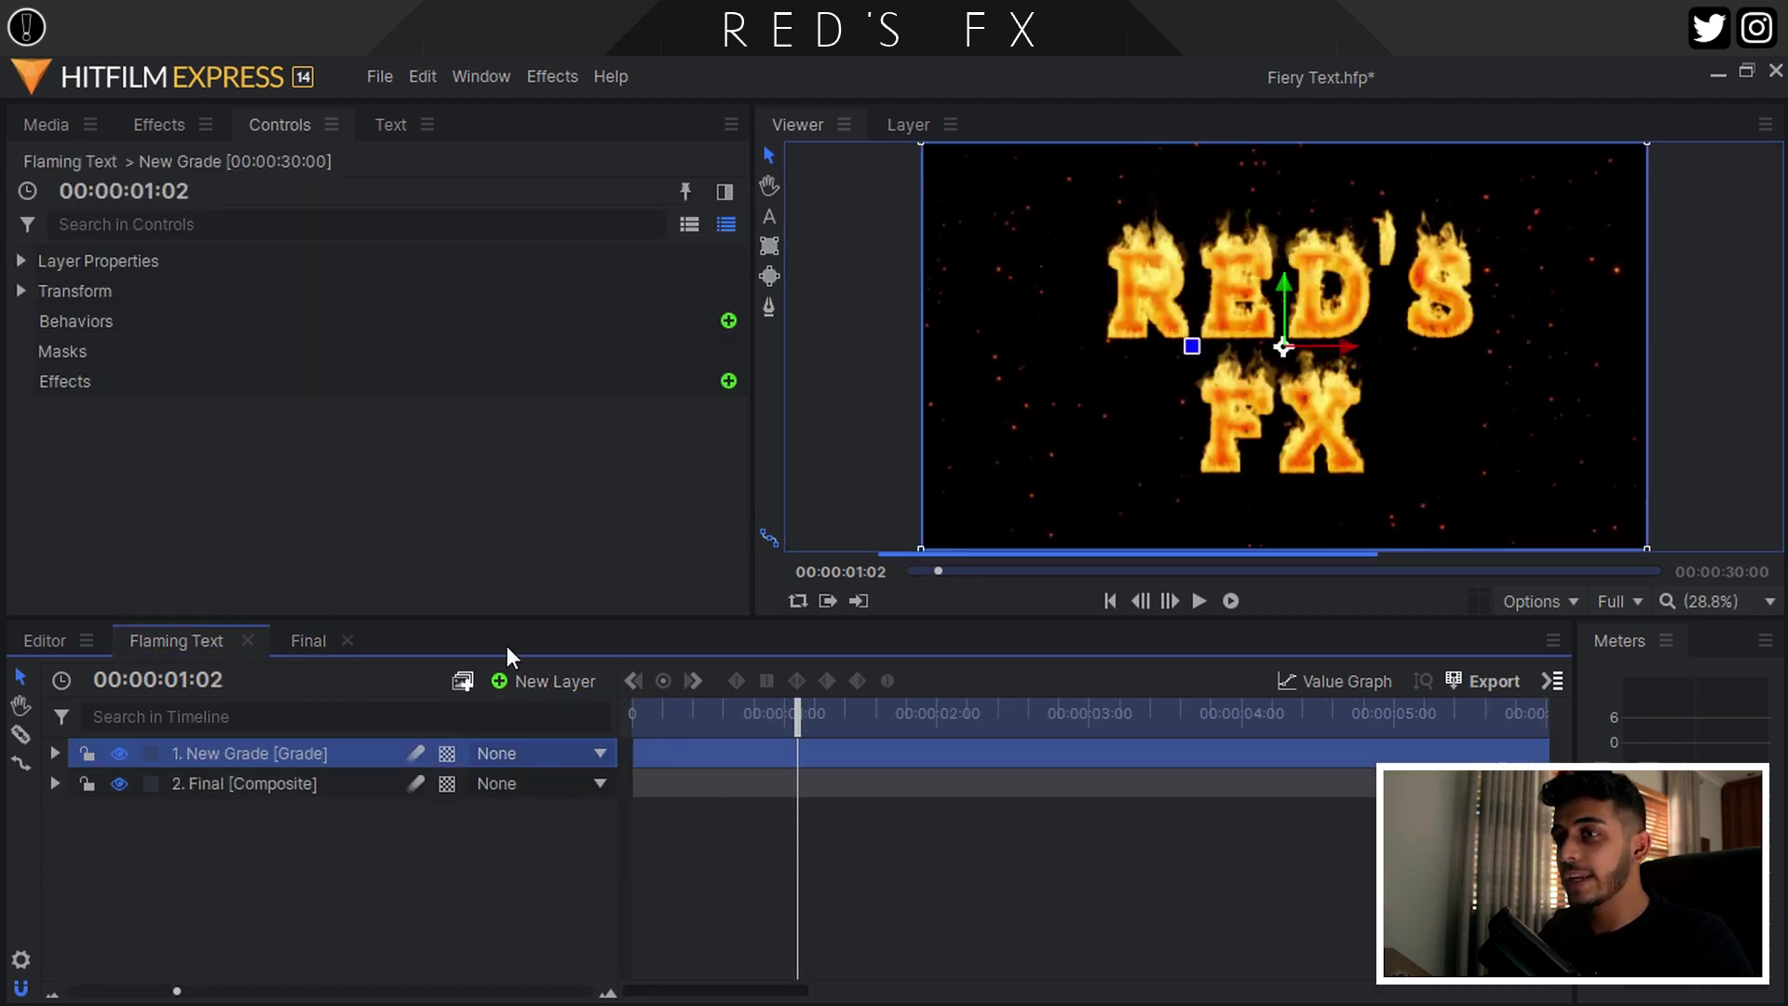
left_click(159, 124)
type("glow")
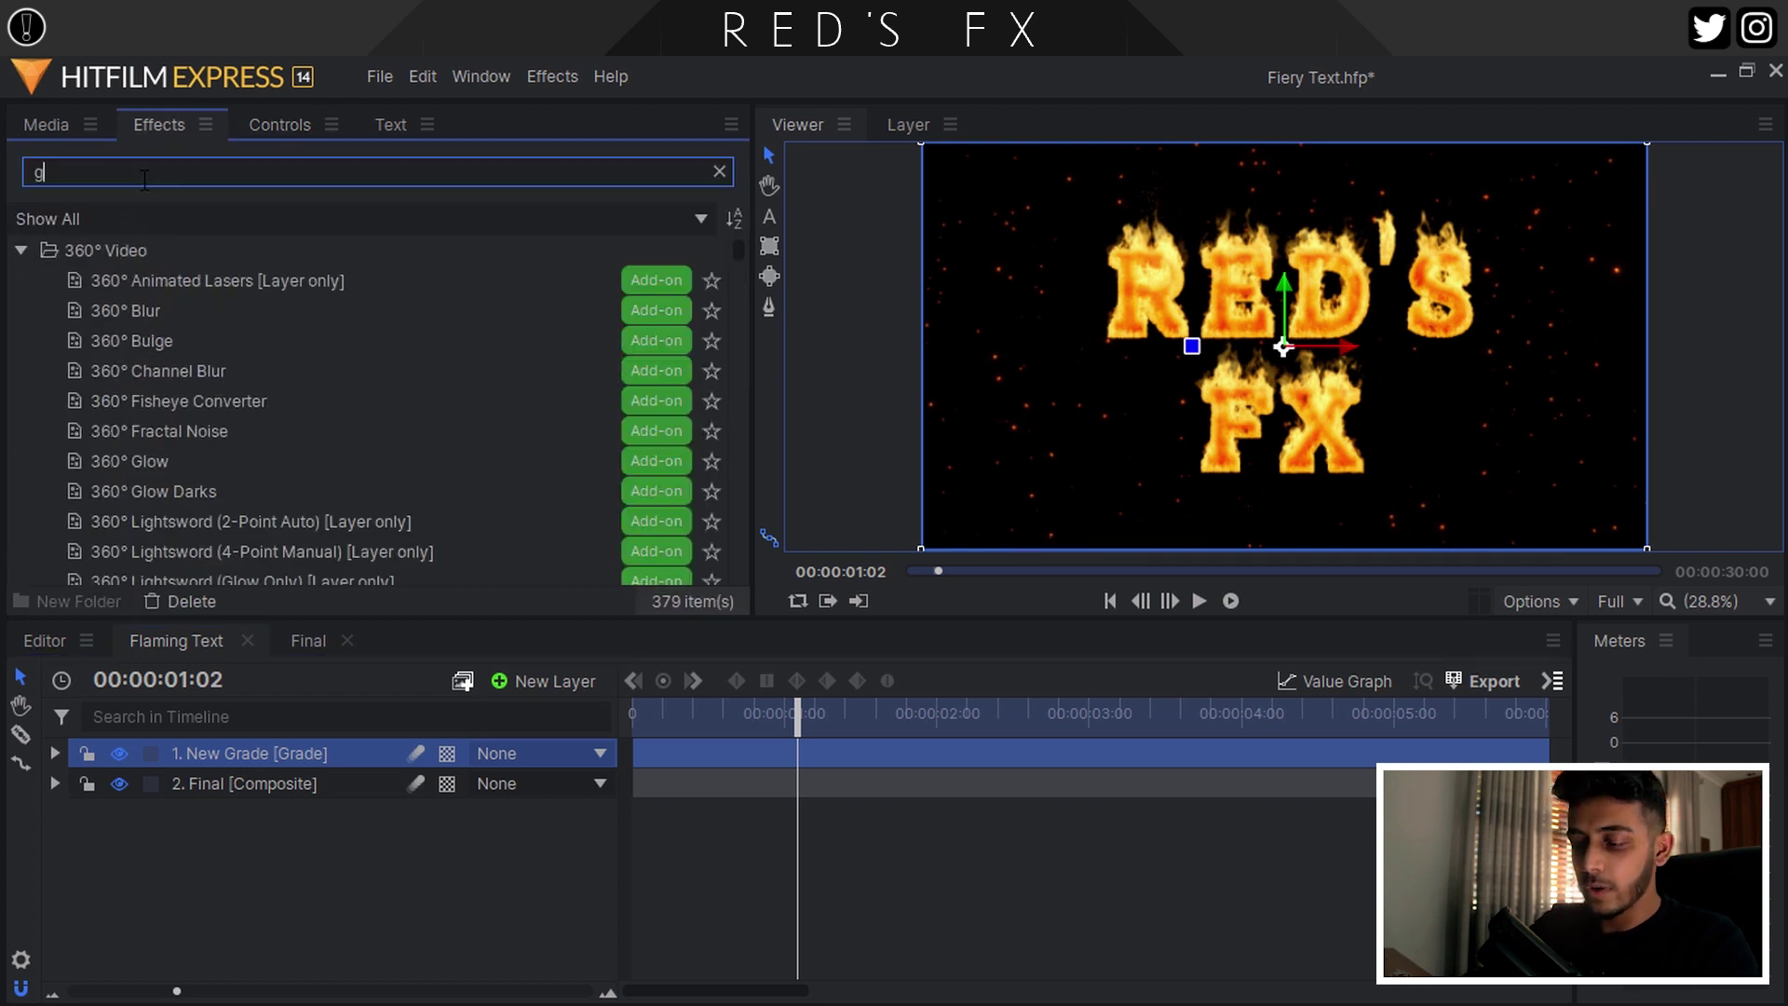
left_click_drag(102, 491, 197, 747)
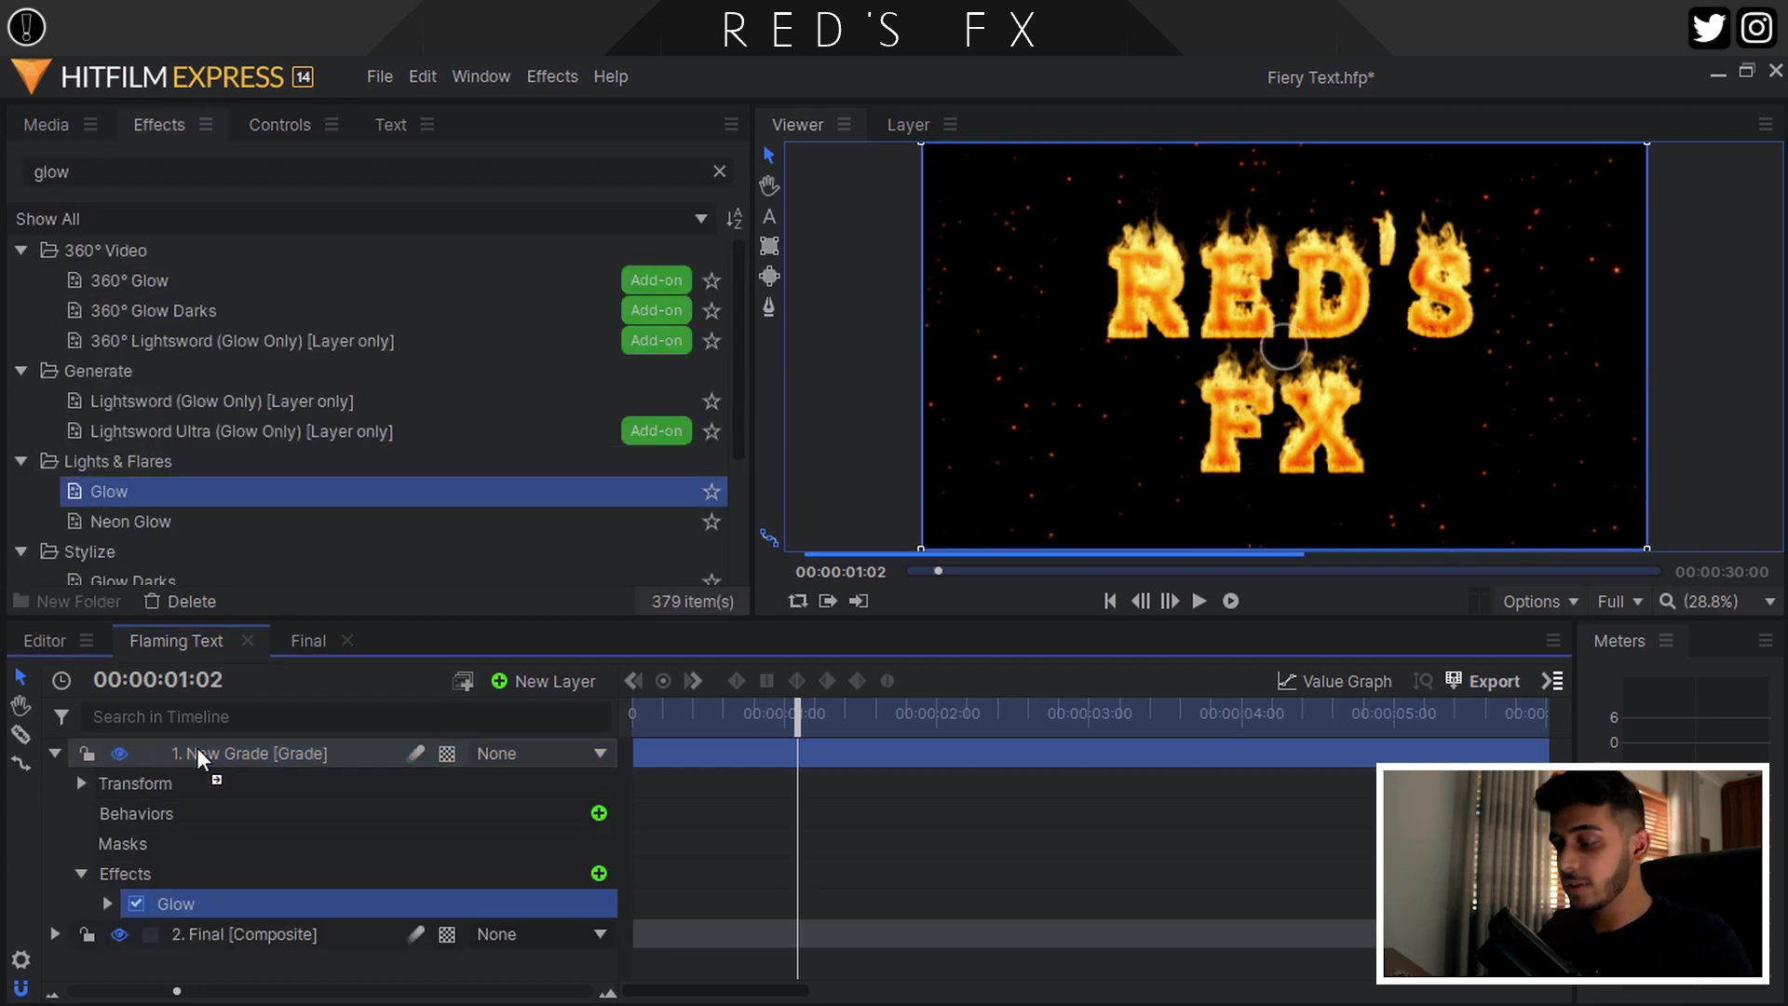
Set the grade layer's Glow to an intensity of 1.2, a threshold of 85% and a radius of 400 px
left_click(278, 124)
left_click(47, 411)
left_click(725, 442)
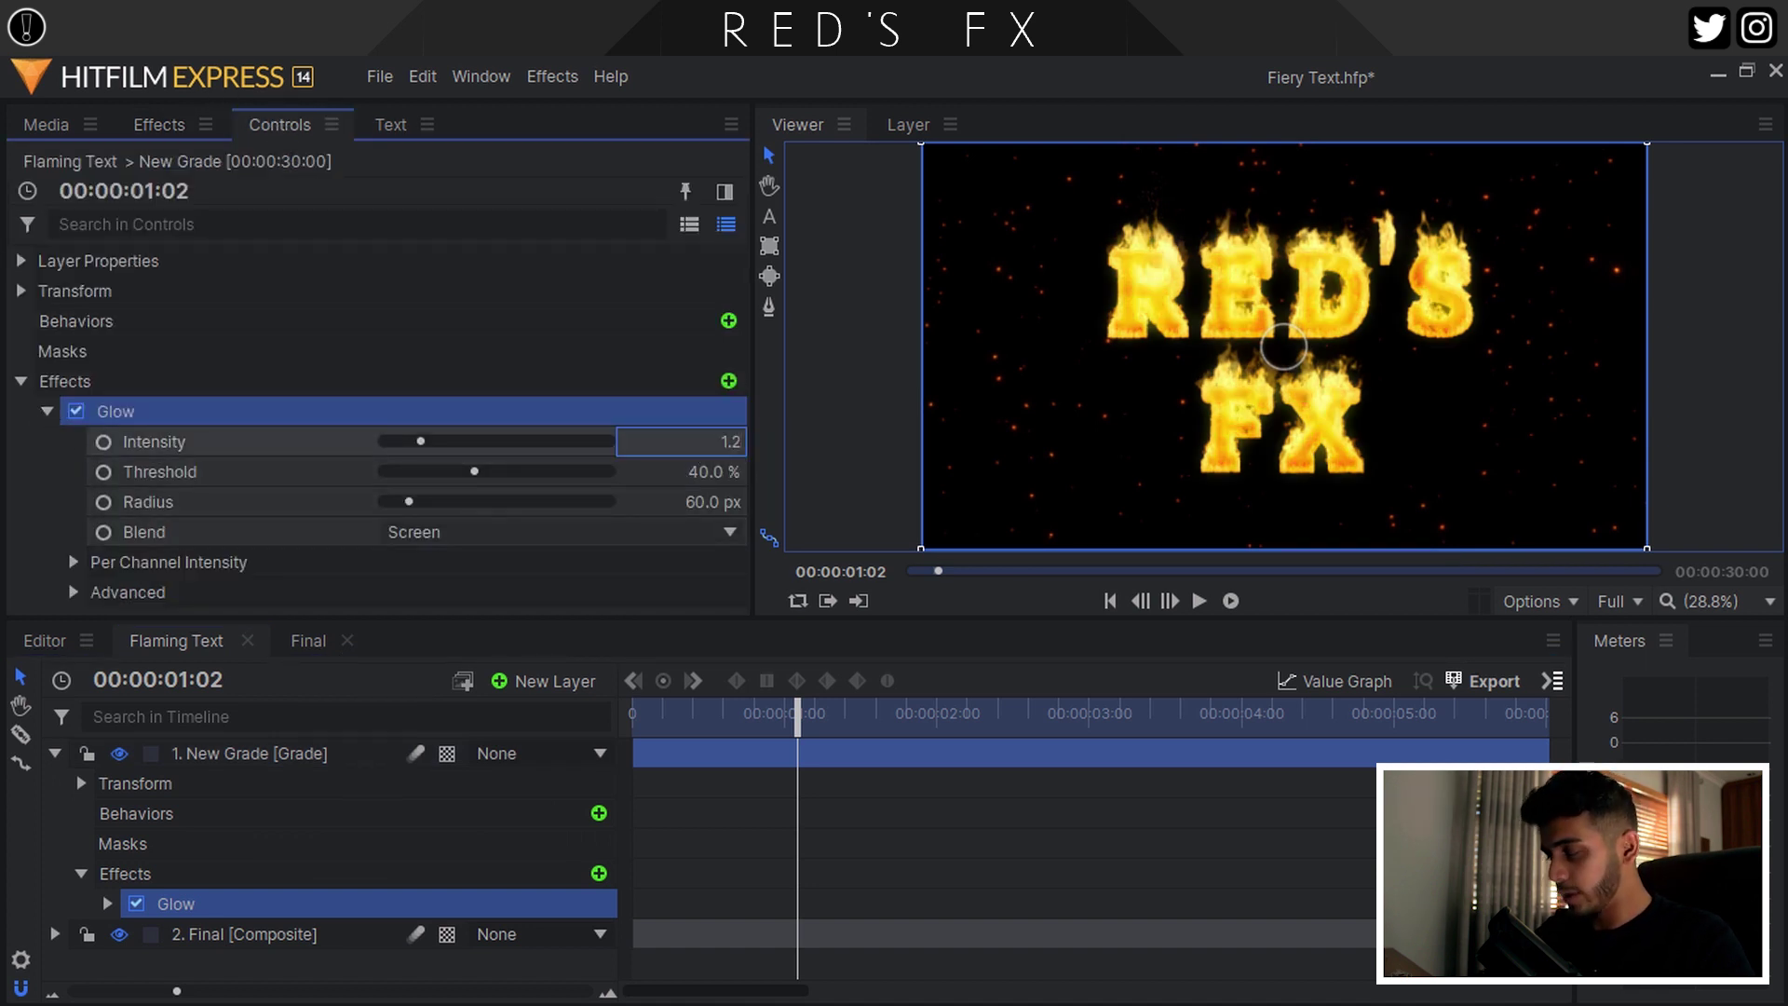
type("1.2")
key("Tab")
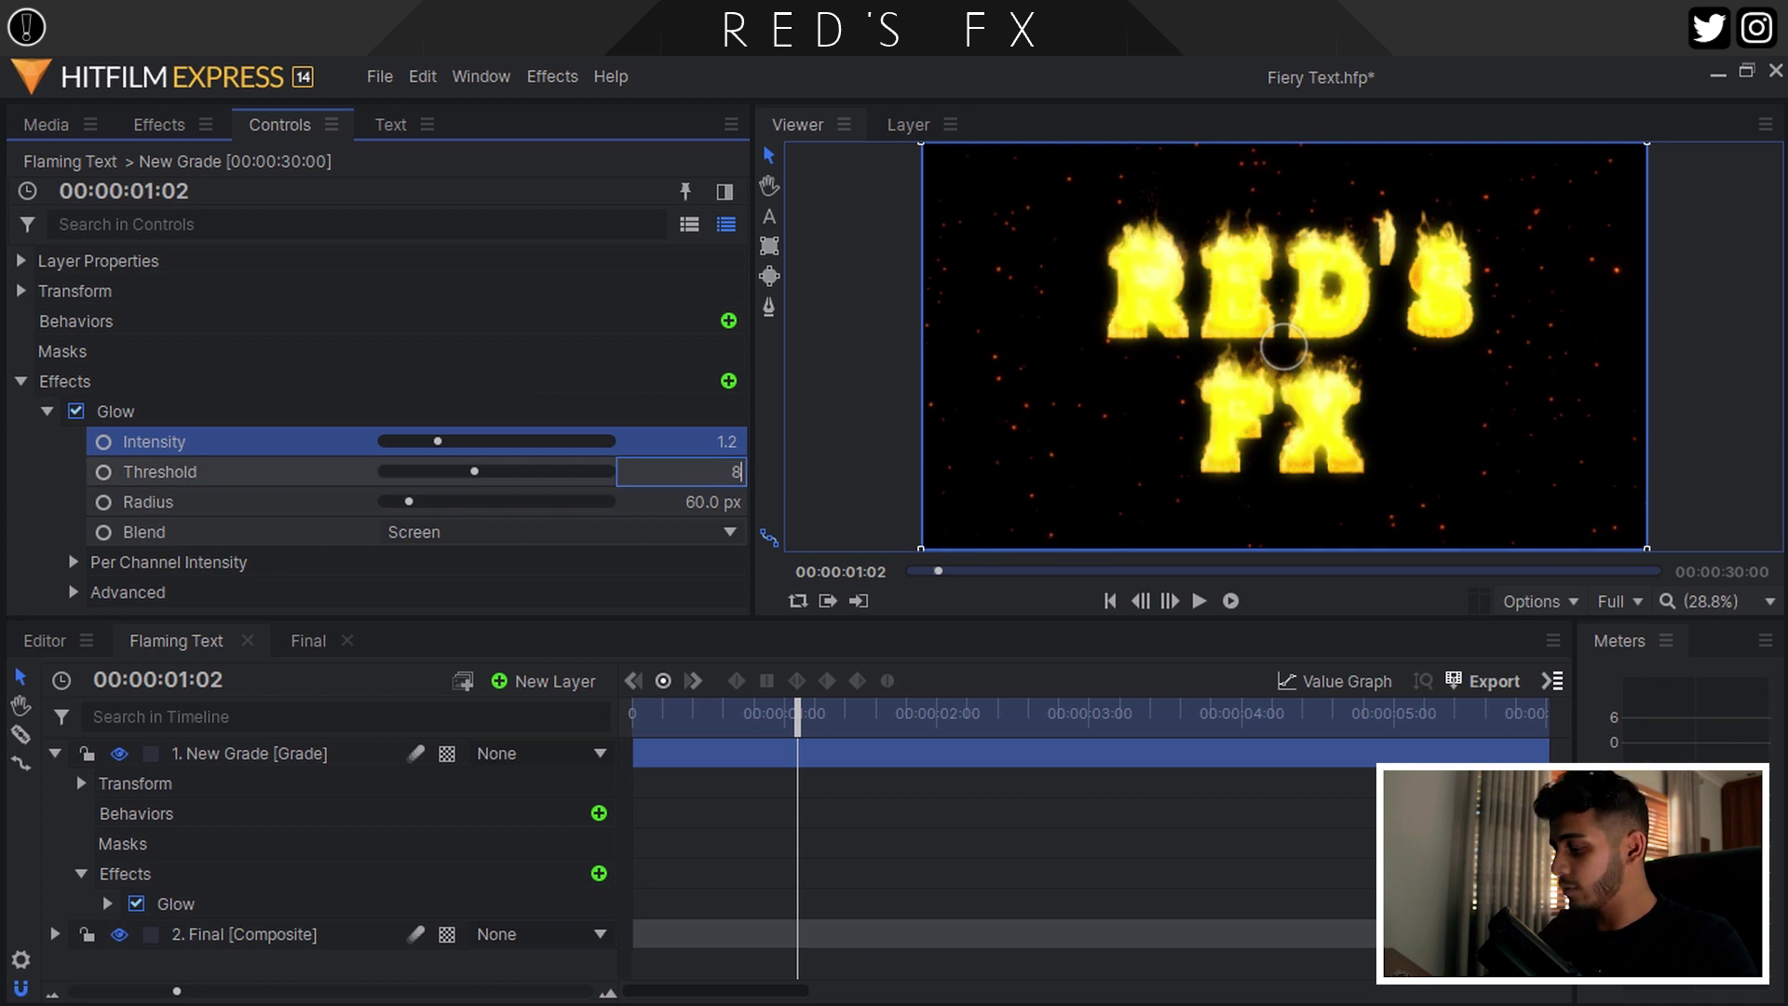
key("Return")
key("Tab")
key("Return")
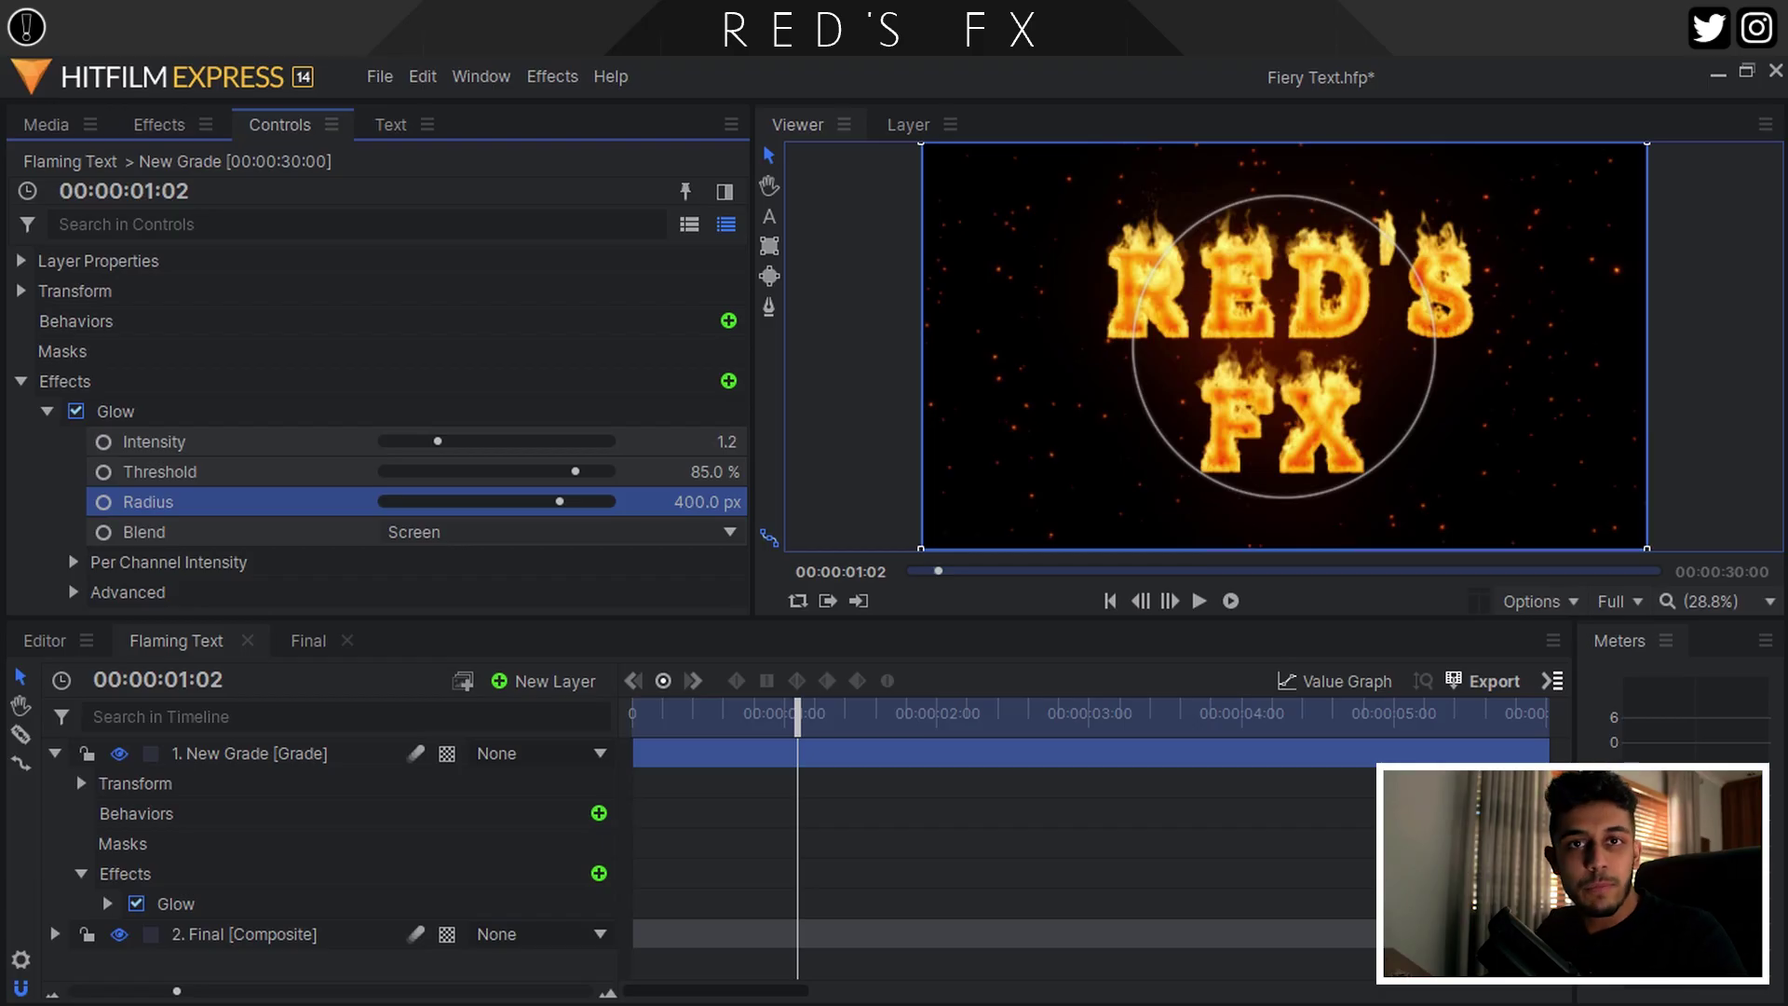
Add a second Glow effect to the same grade layer
scroll(1155, 451, "up", 4)
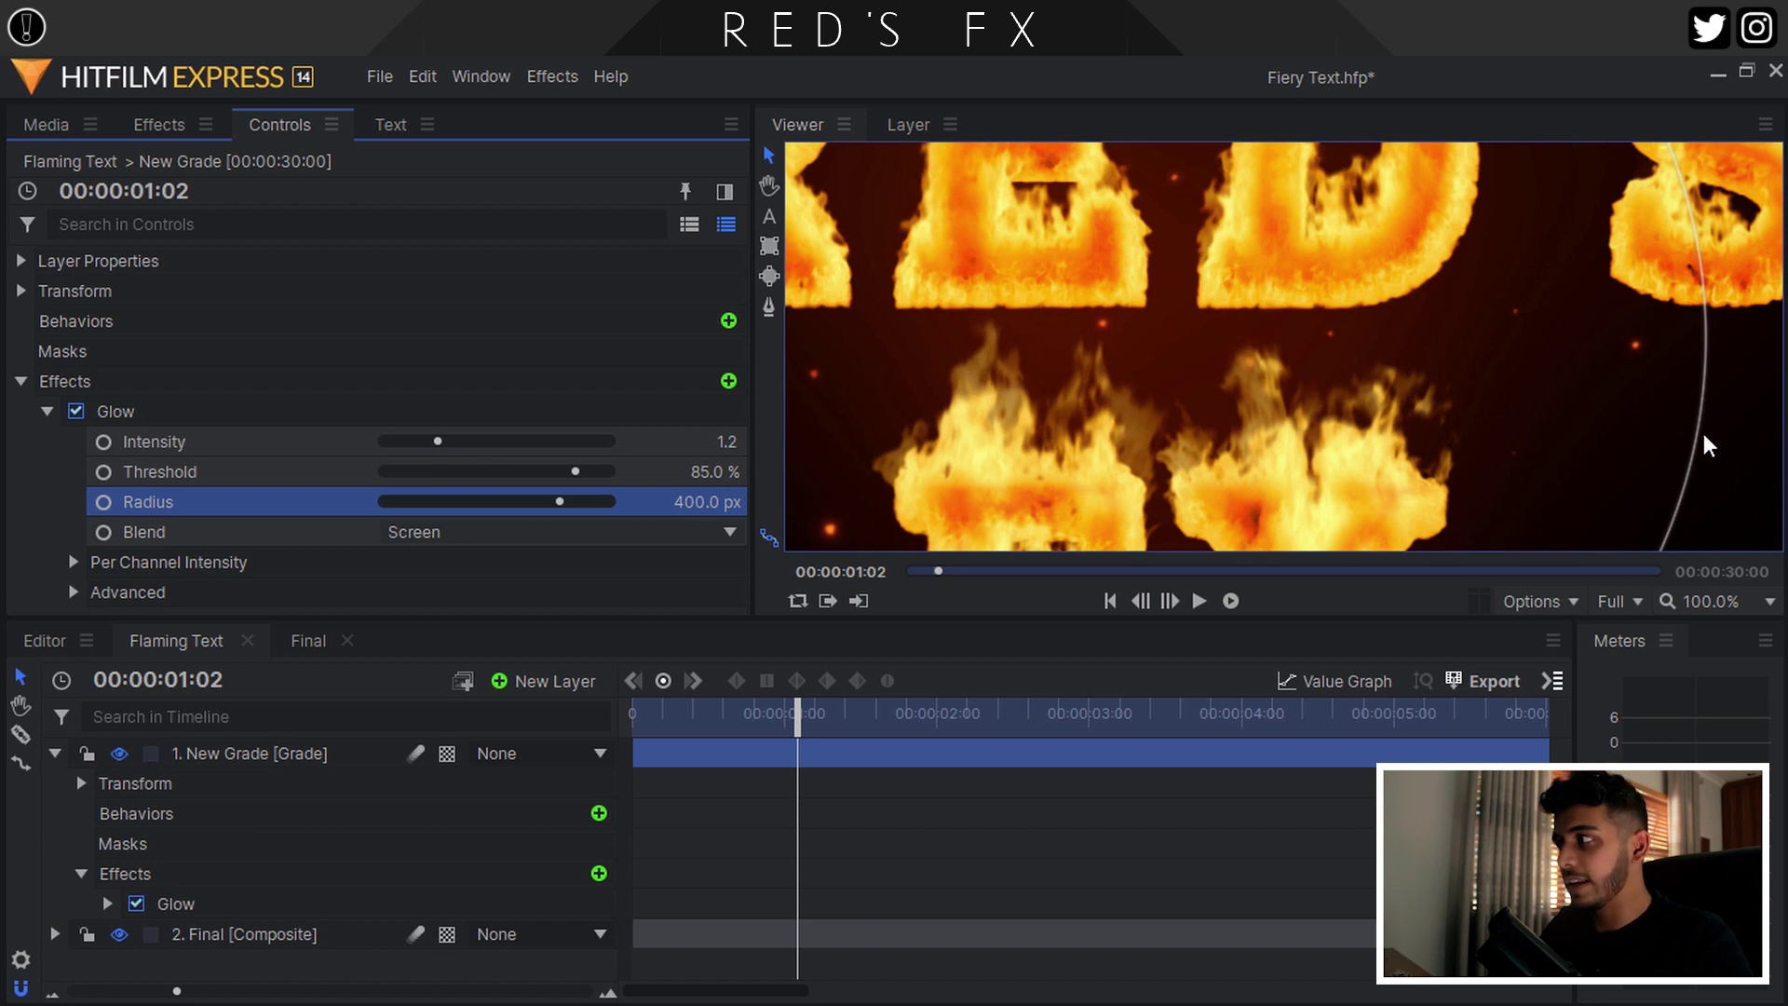
left_click(1728, 610)
left_click(1721, 575)
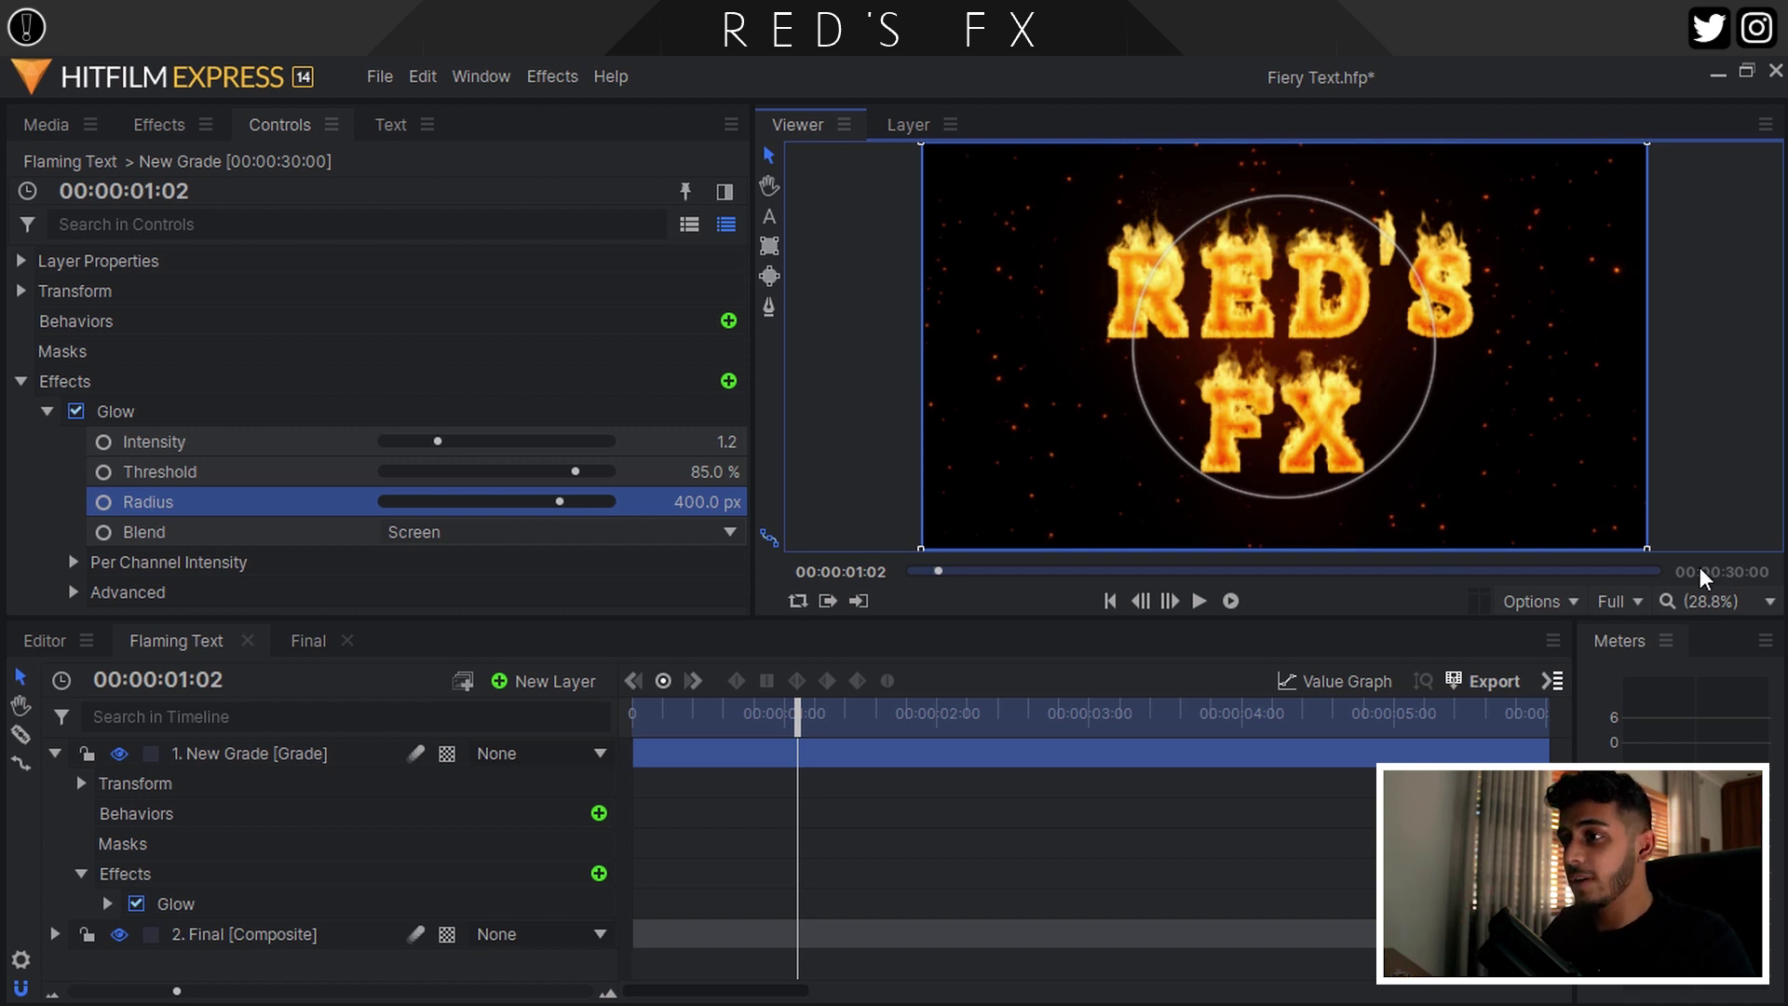
left_click(46, 409)
left_click(161, 129)
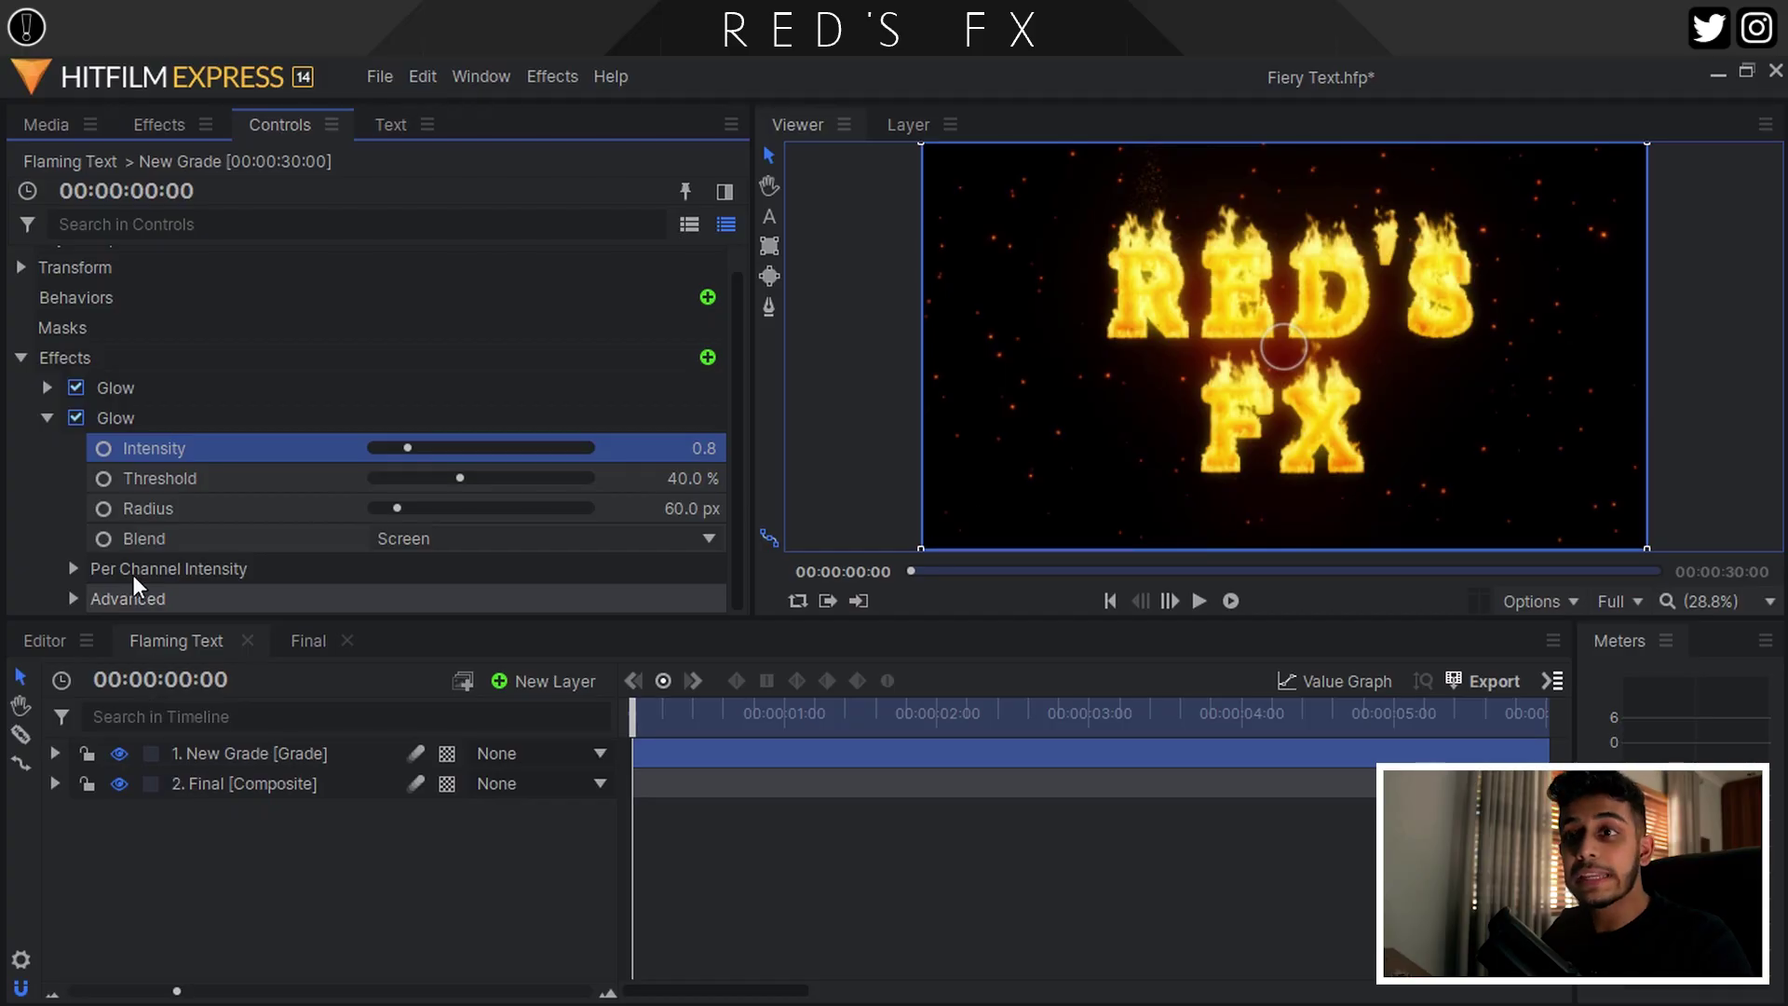
Enable keyframing for the second Glow's intensity at 00:00:00:00 and set it to 1.0
left_click(104, 448)
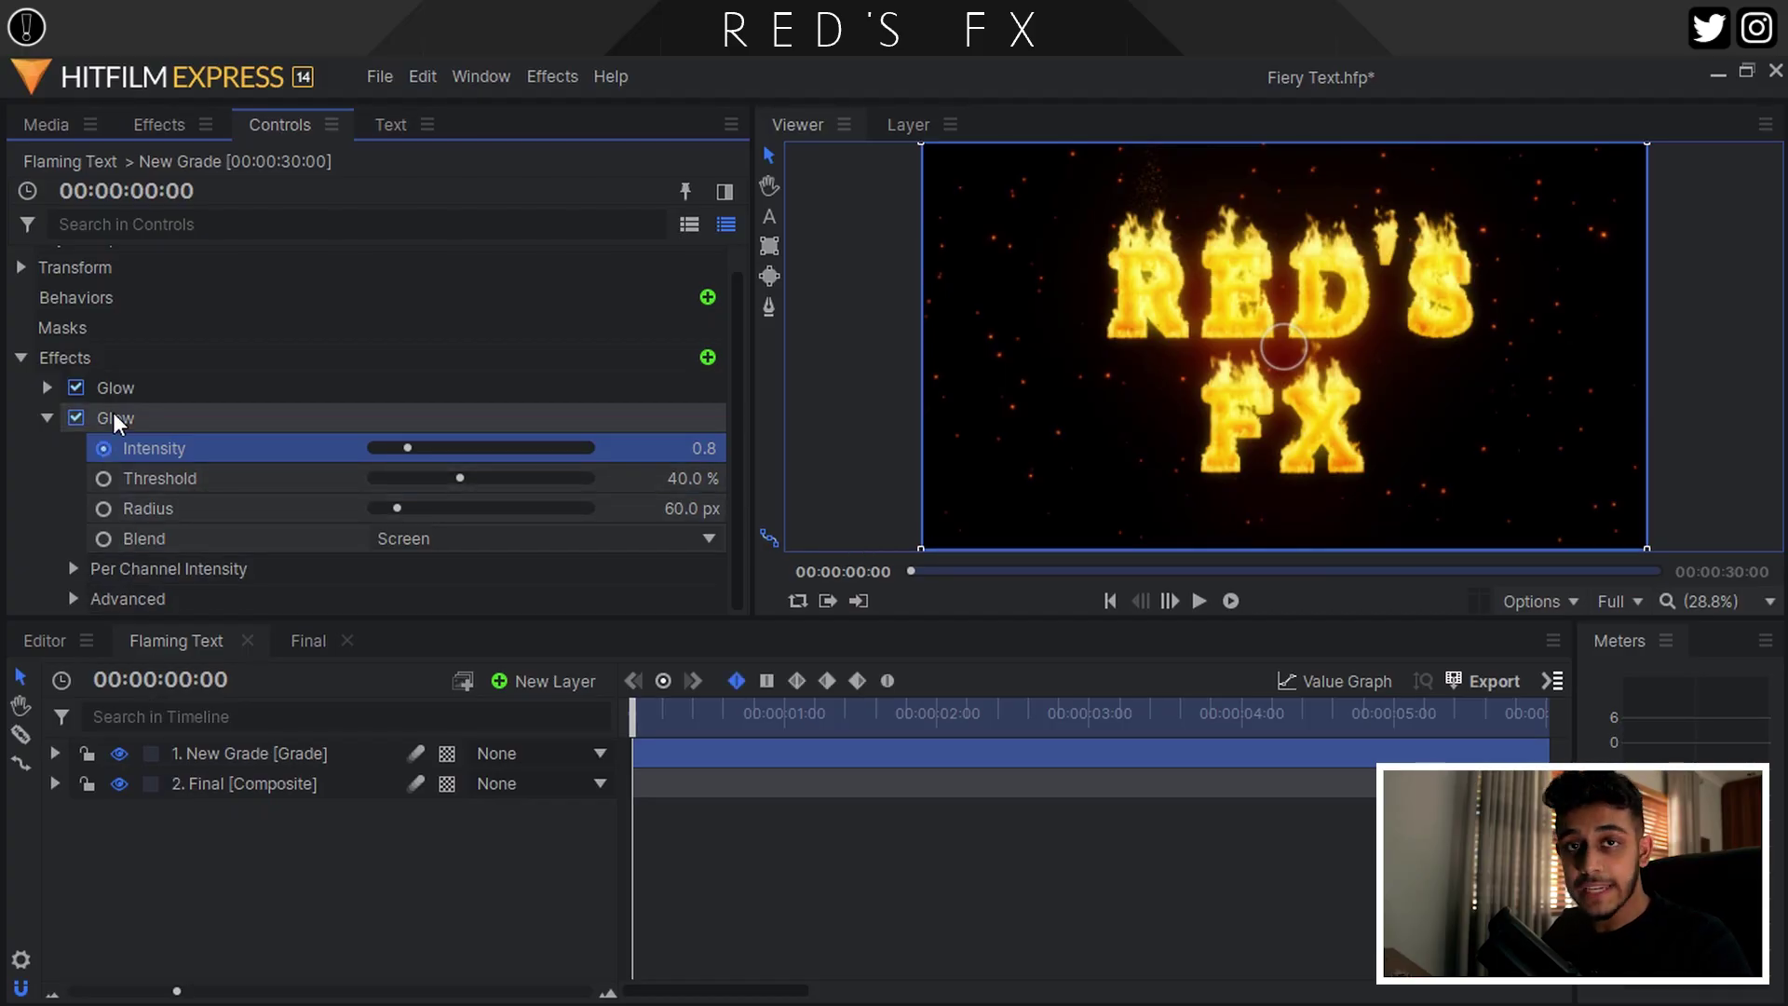
left_click(705, 448)
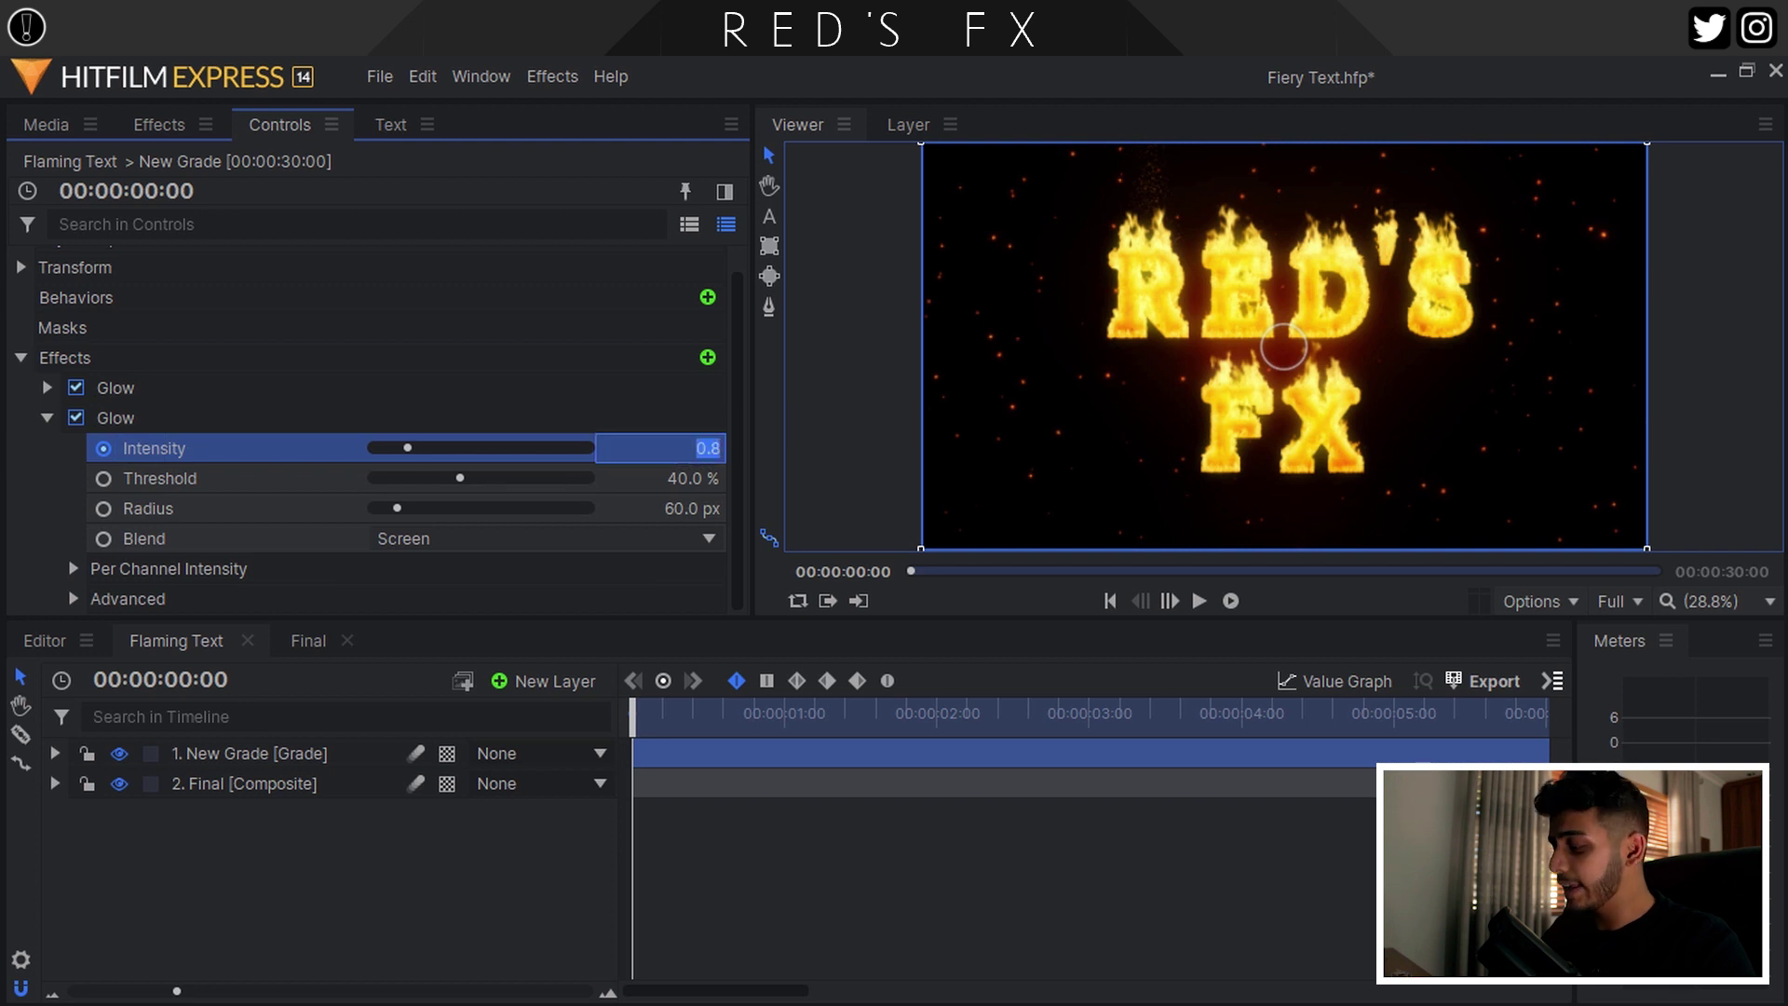
key("Return")
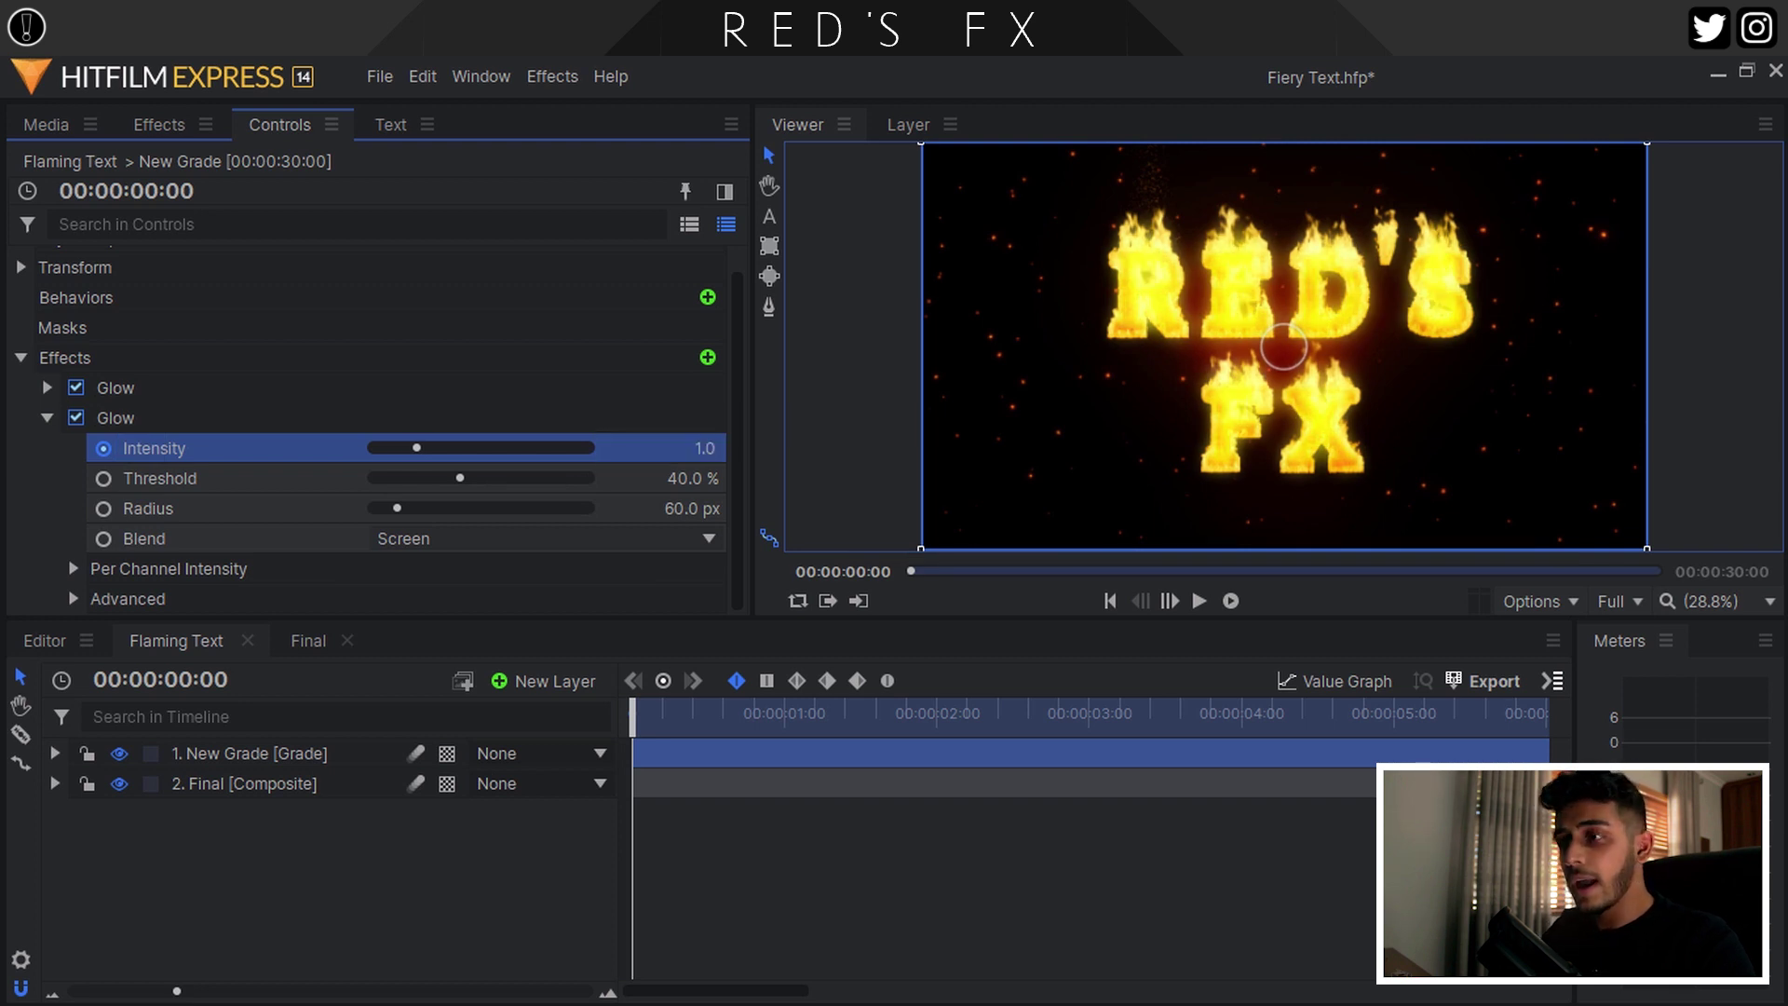
Set the second Glow's threshold to 80%, its radius to 80 px and its blend mode to Add
left_click(705, 478)
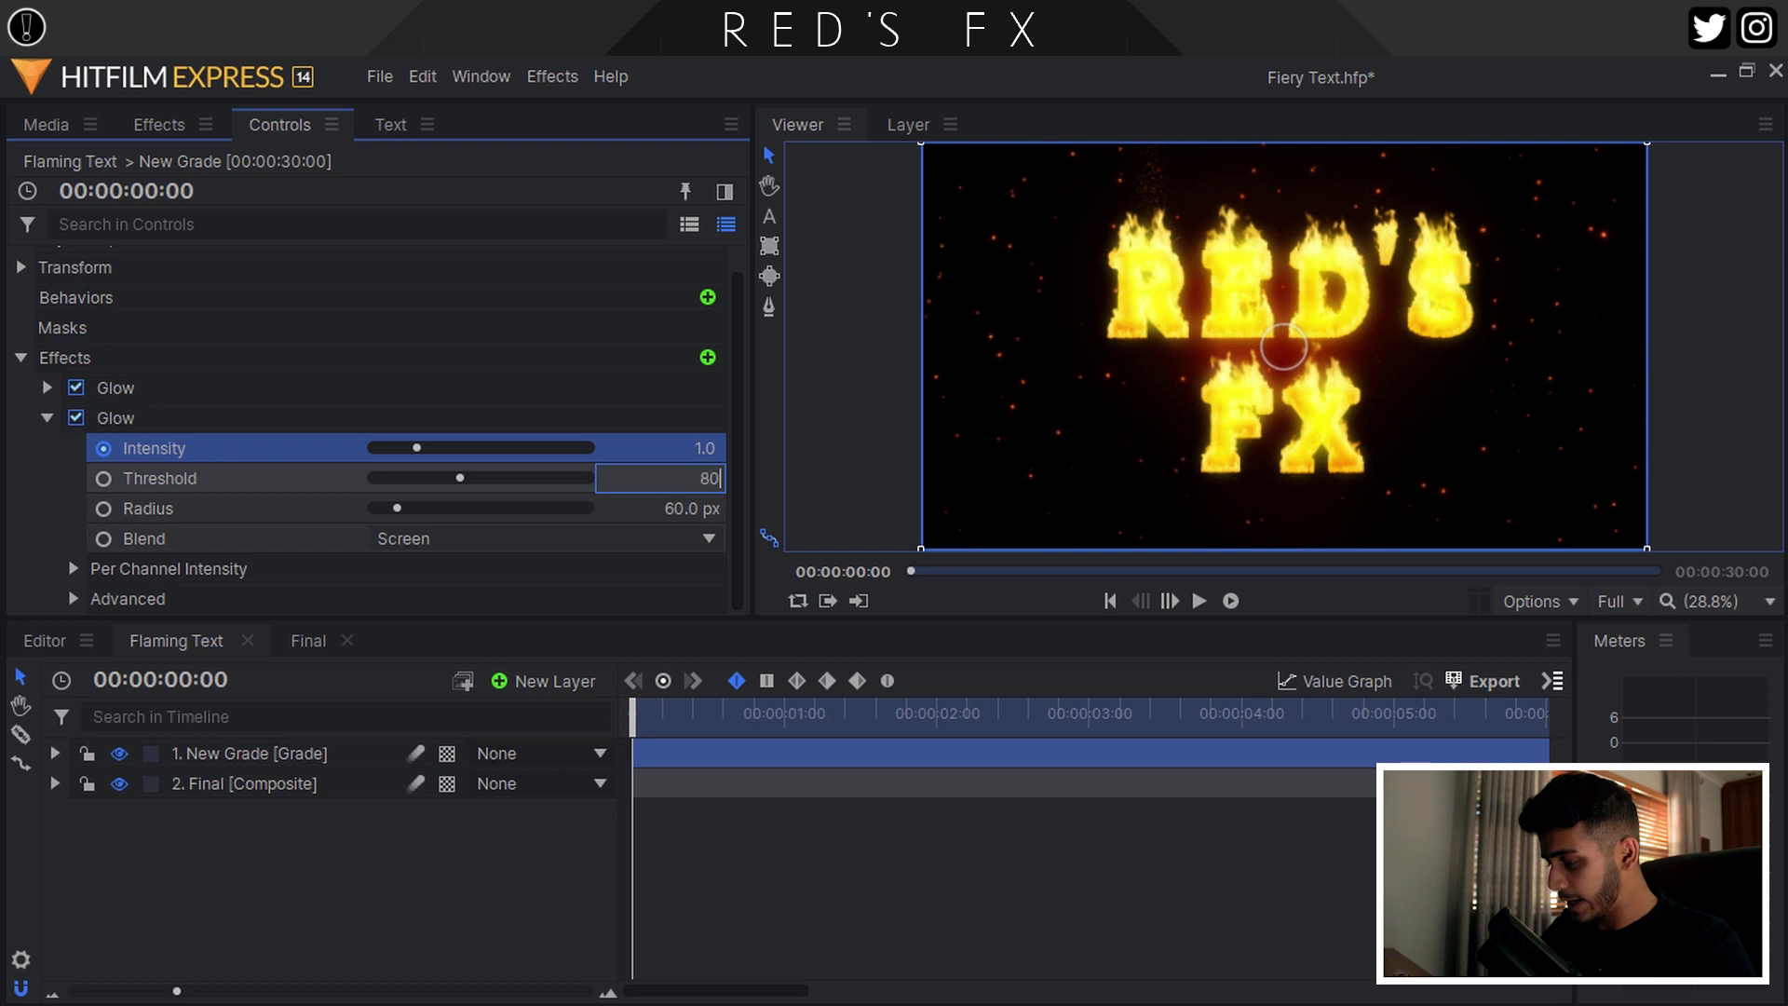
key("Return")
left_click(694, 508)
type("80")
key("Return")
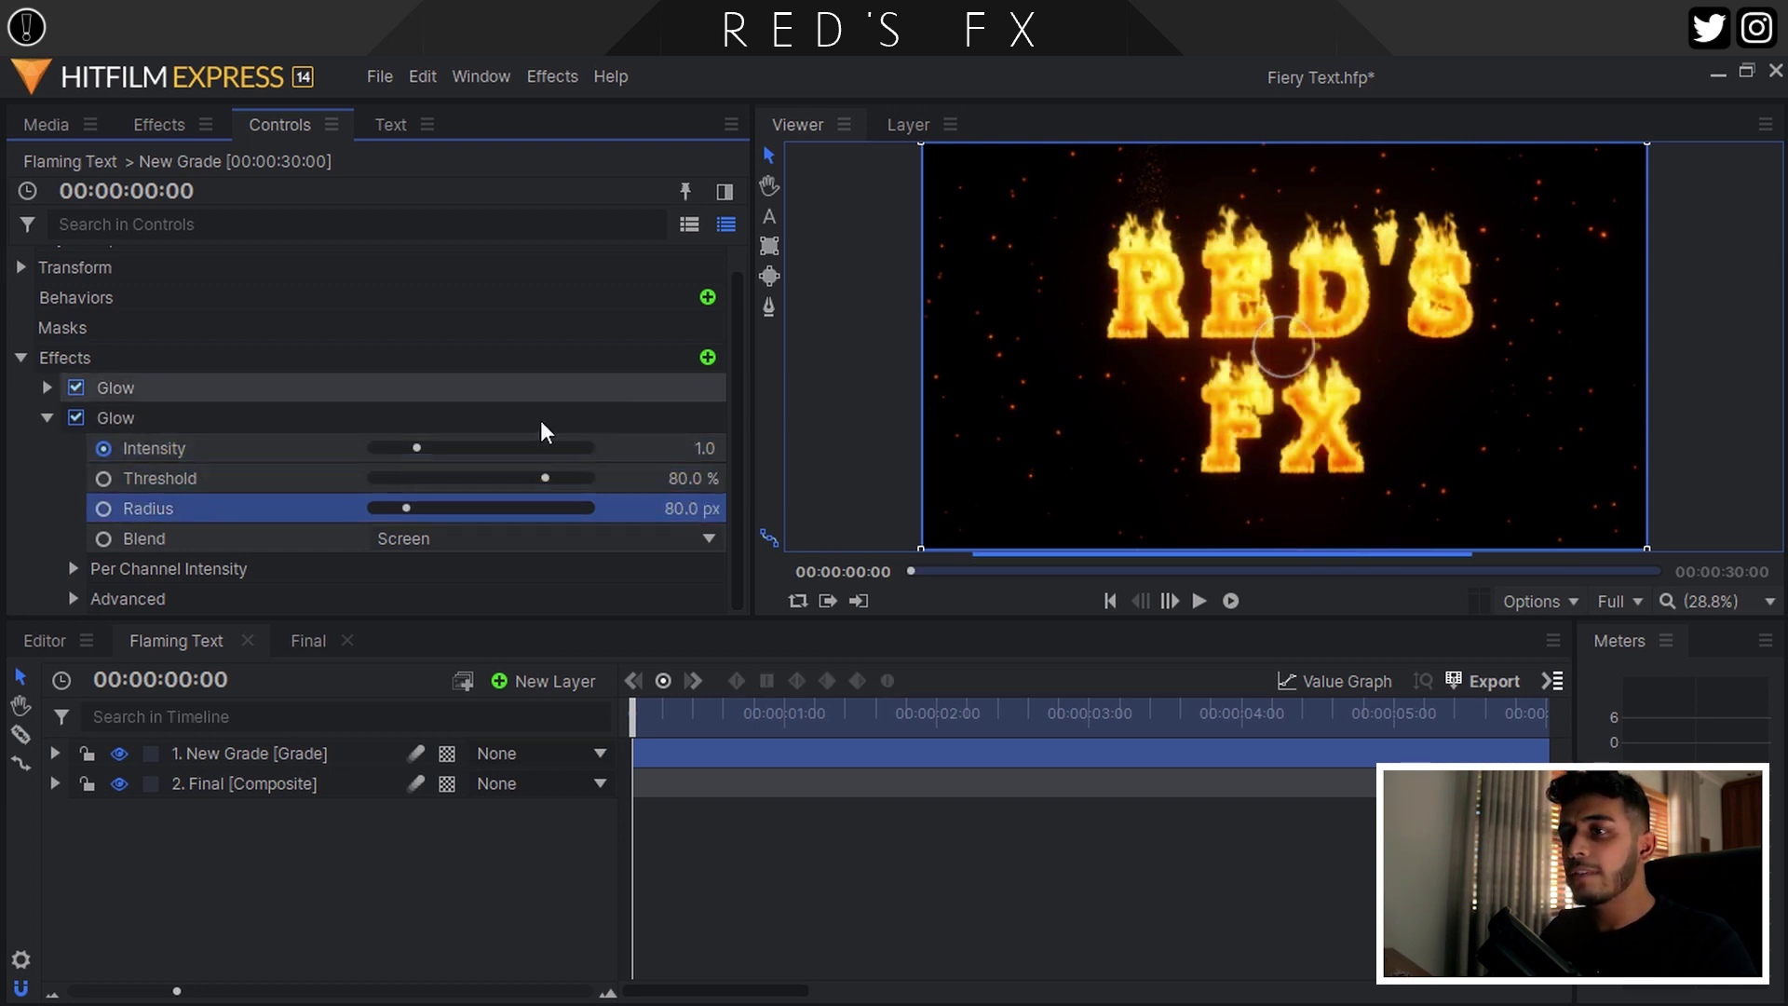
left_click(451, 540)
left_click(457, 645)
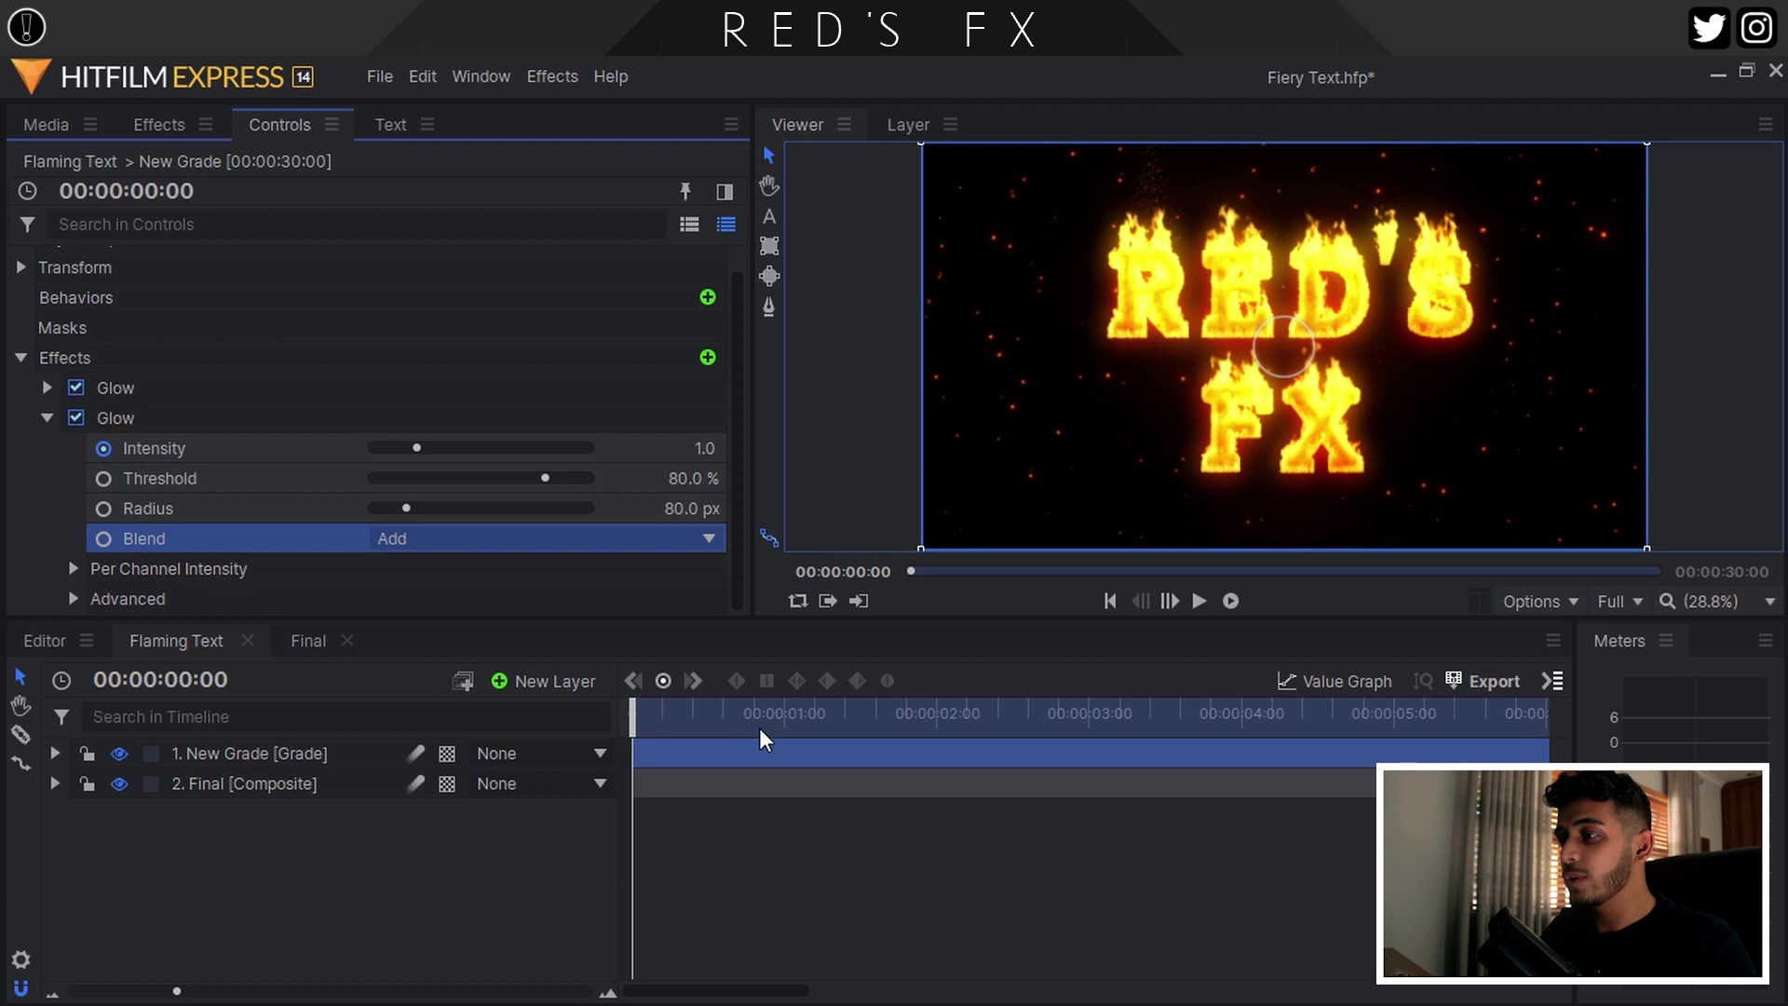
Keyframe the second Glow's intensity to 0.5 at 00:00:03:00
left_click(1091, 715)
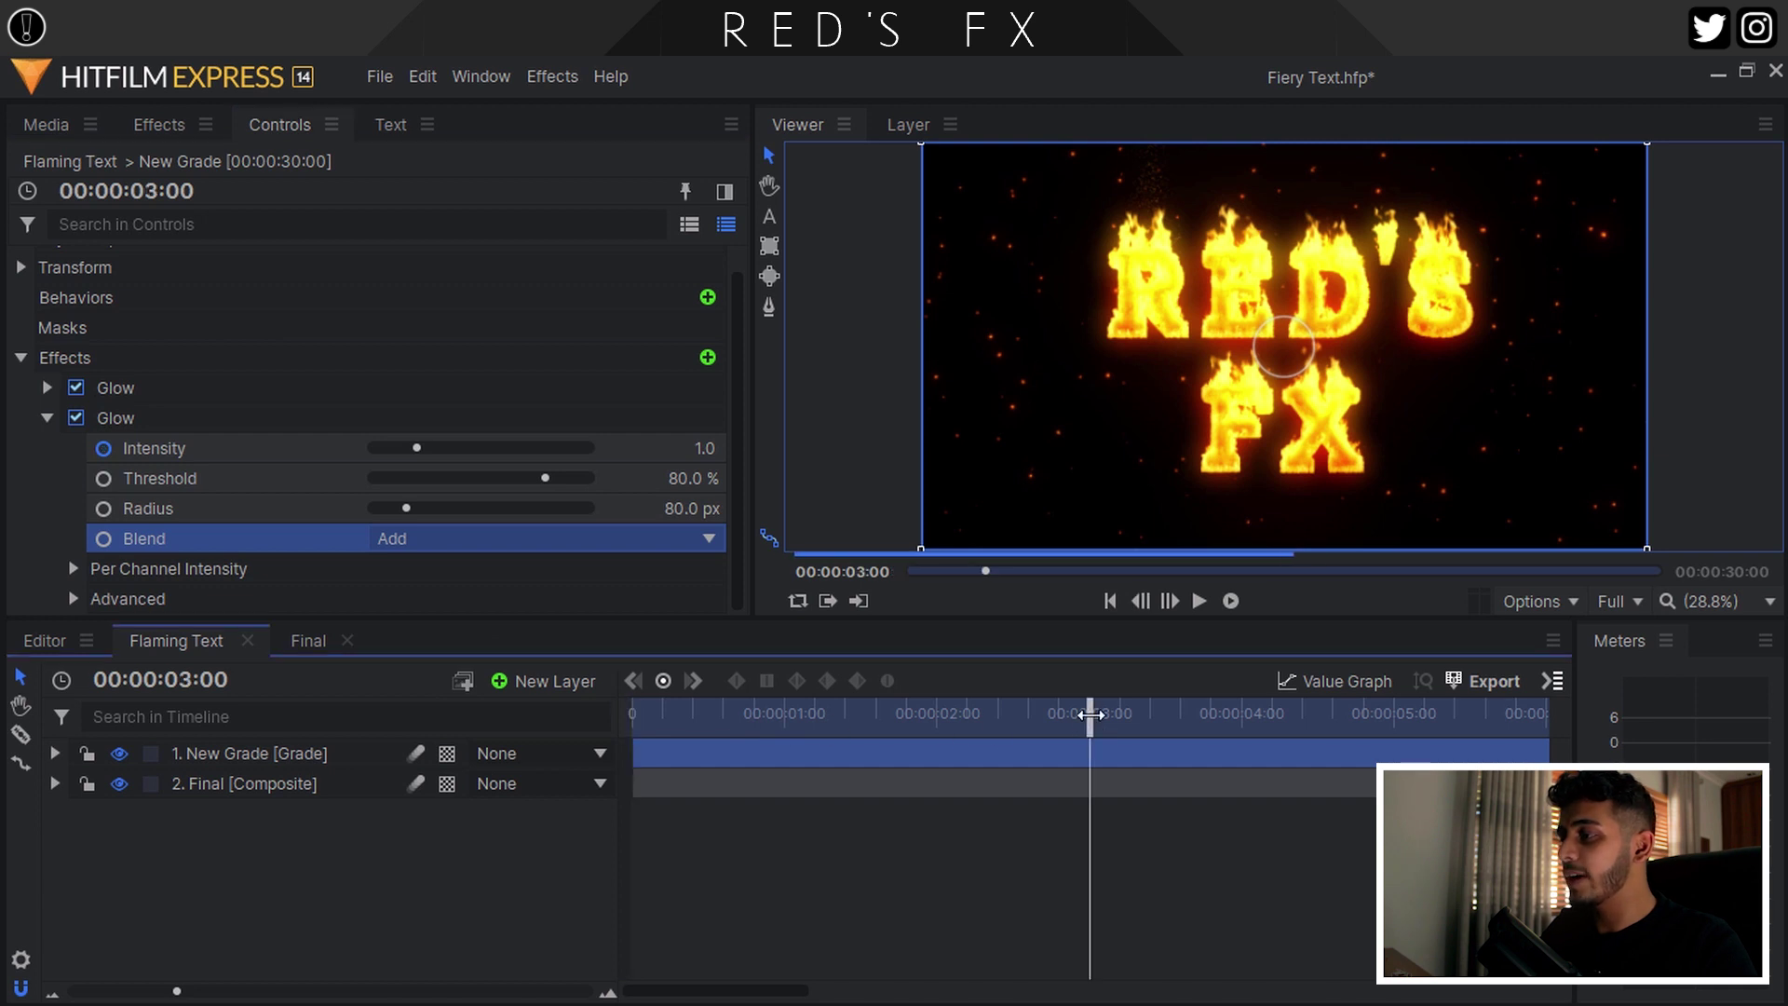
left_click(705, 448)
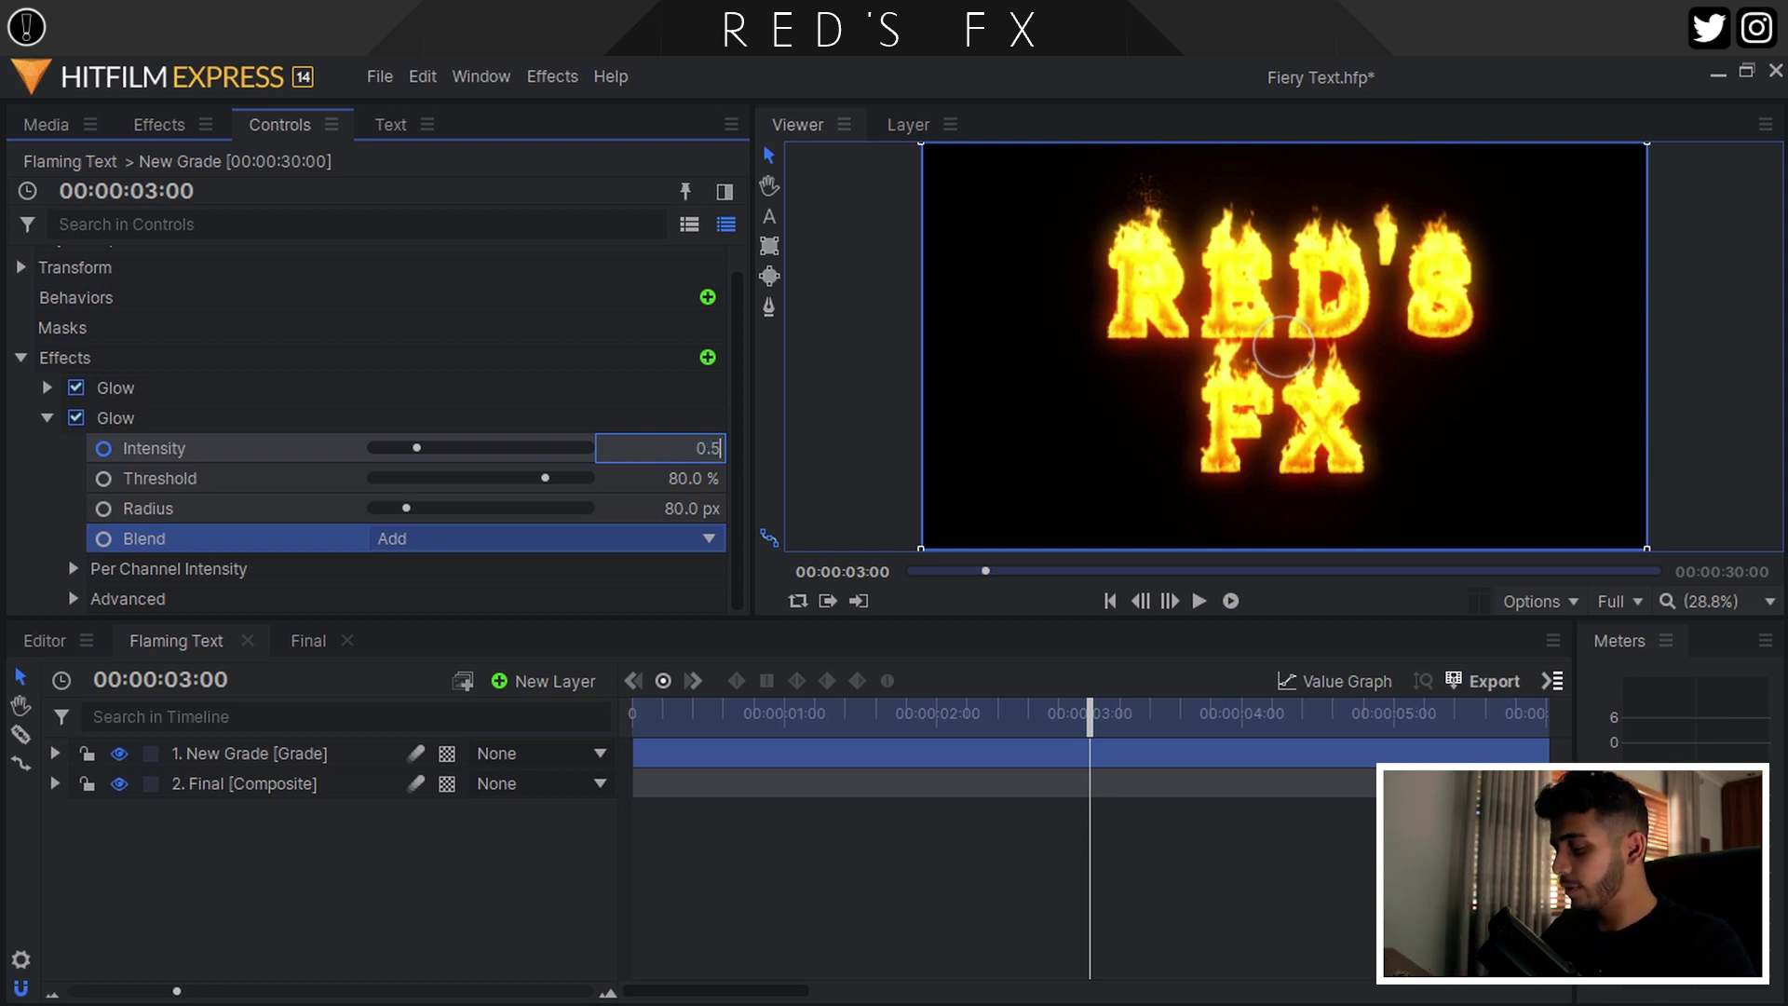
key("Return")
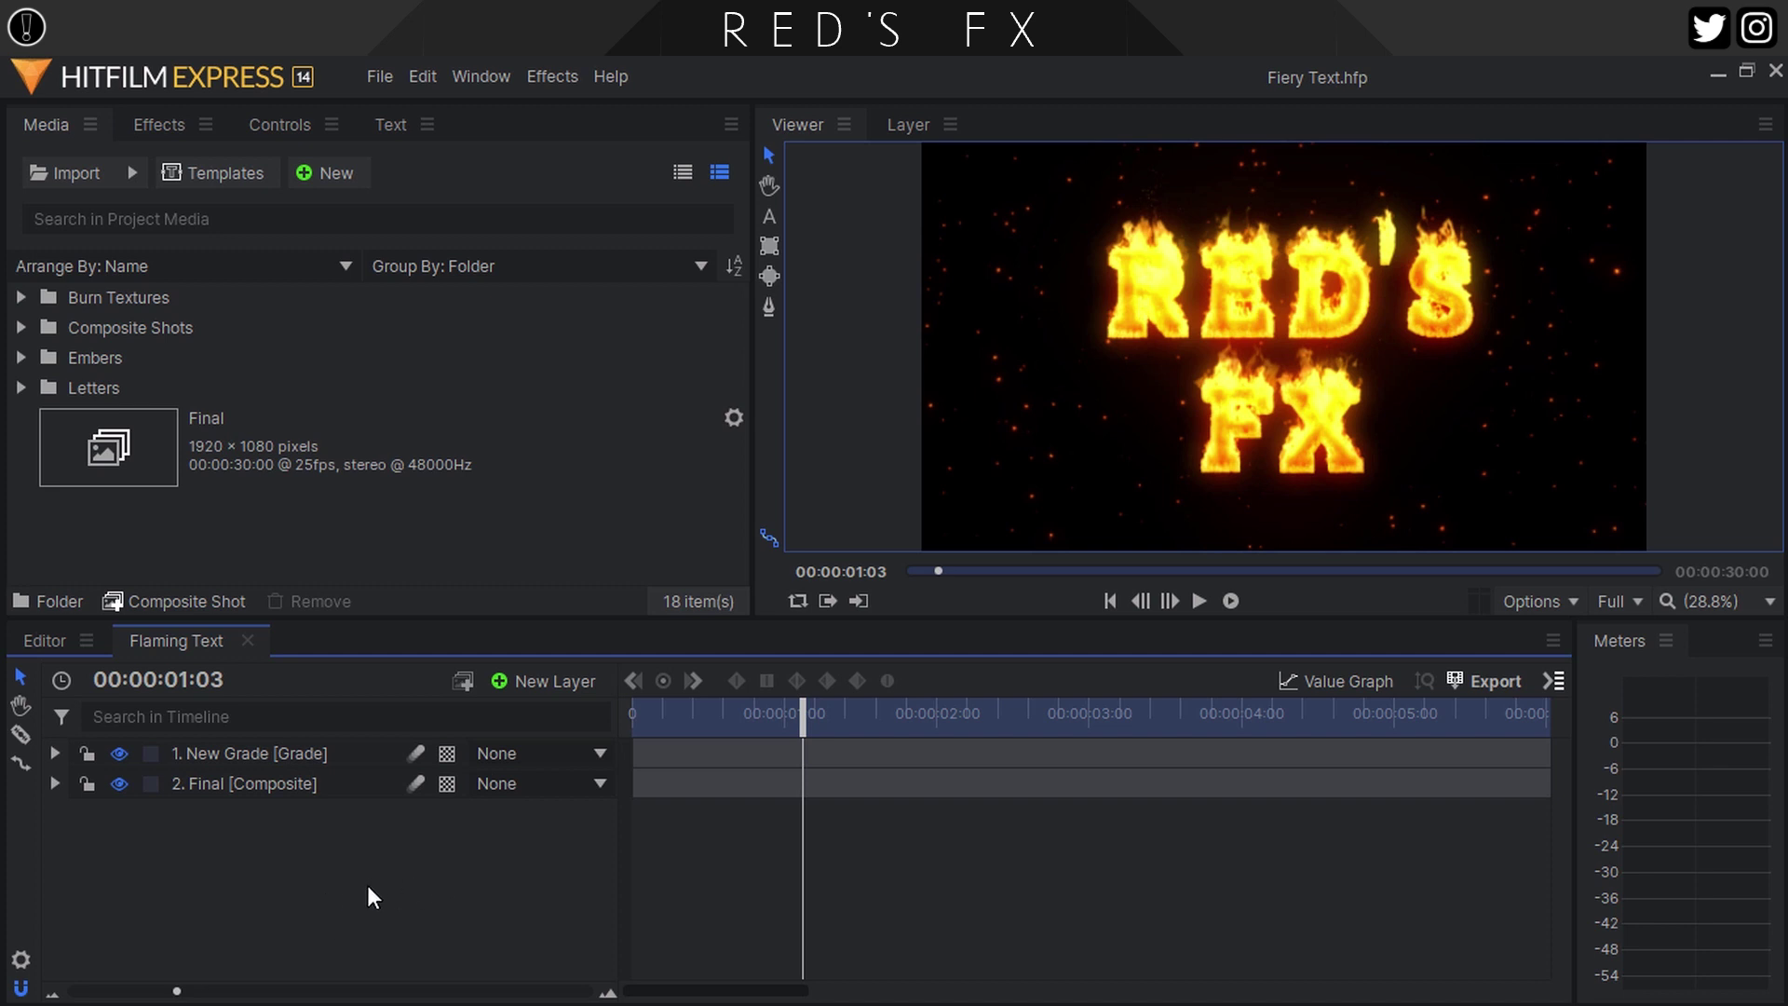
Add another grade layer at the top of the layer stack and apply the Heat Distortion effect to it
left_click(144, 124)
left_click(135, 183)
type("heat")
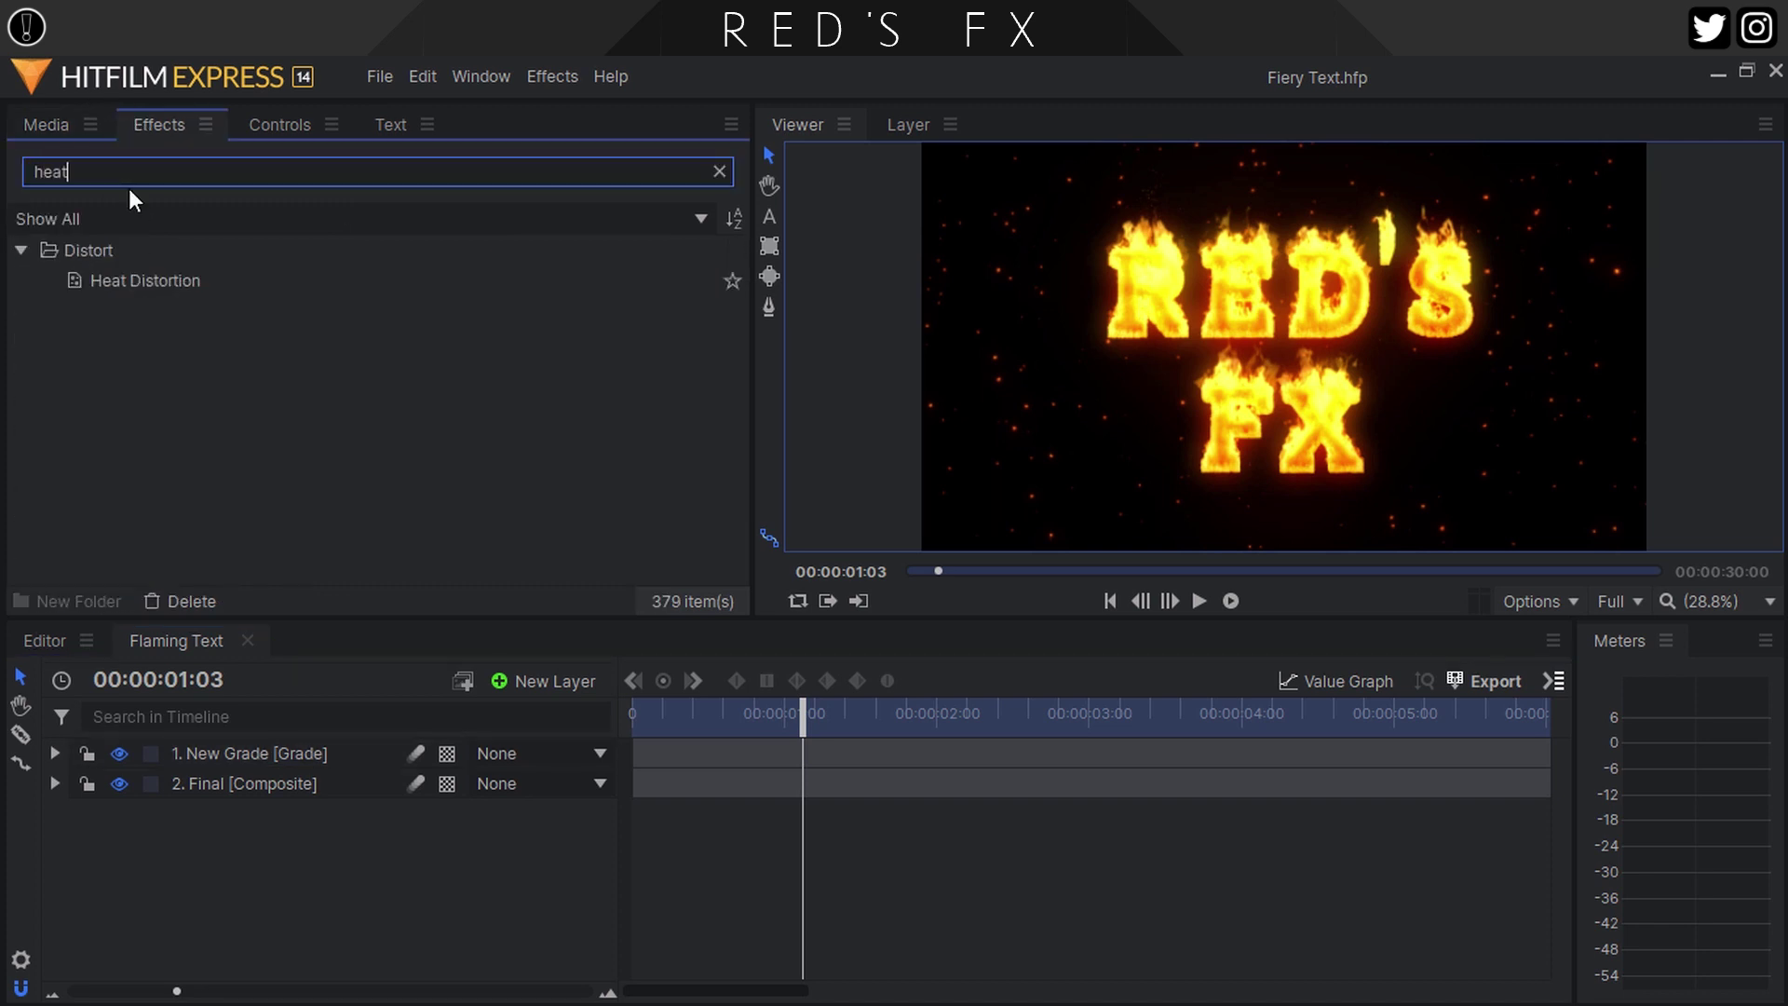
left_click(204, 283)
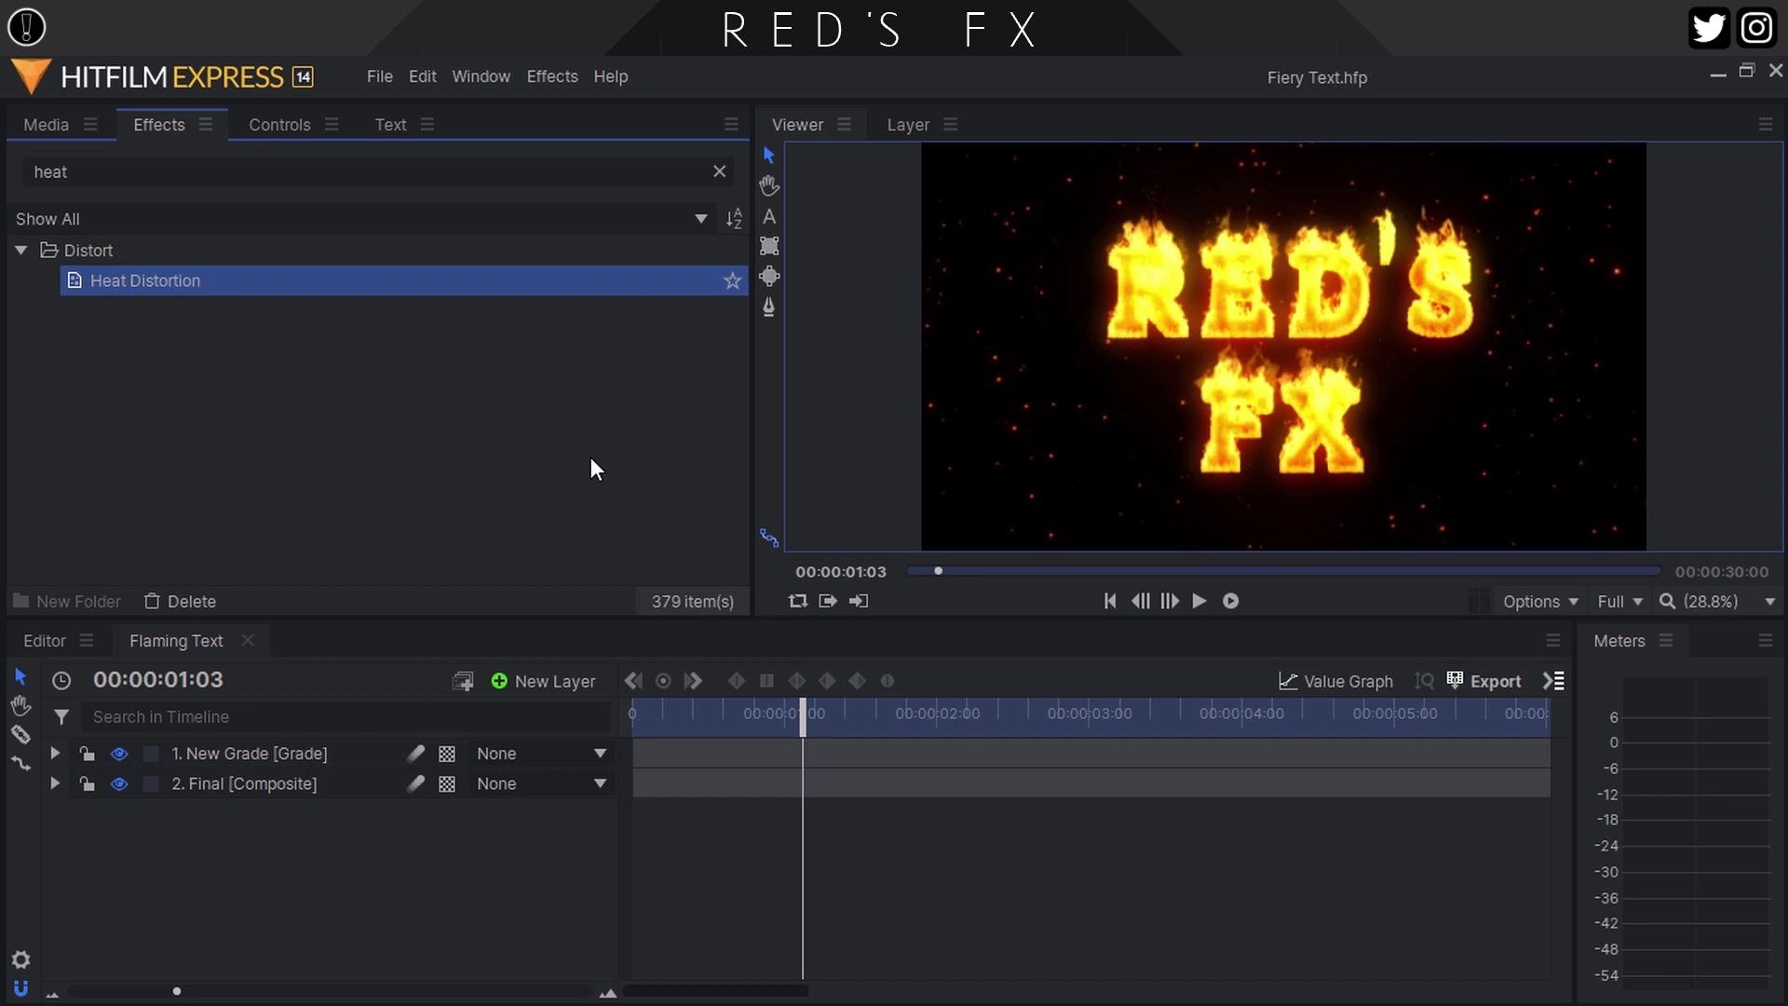
left_click(541, 694)
left_click(559, 765)
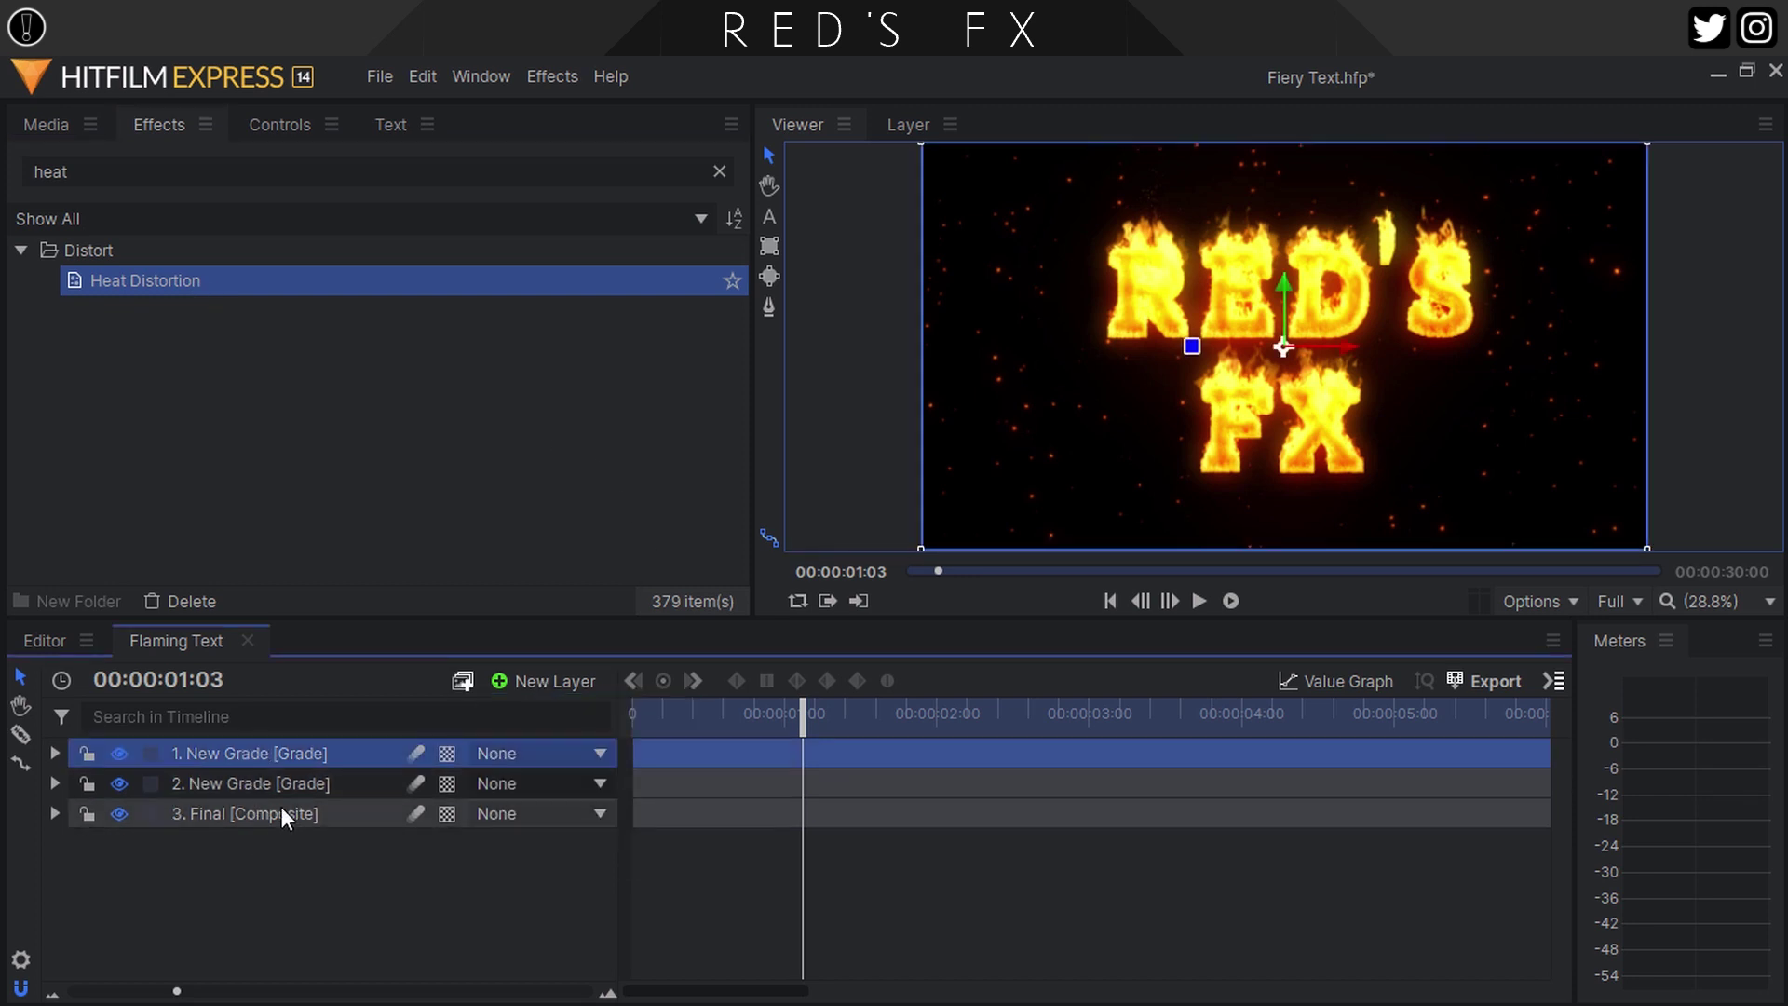
left_click_drag(133, 271, 334, 527)
left_click_drag(343, 745, 322, 741)
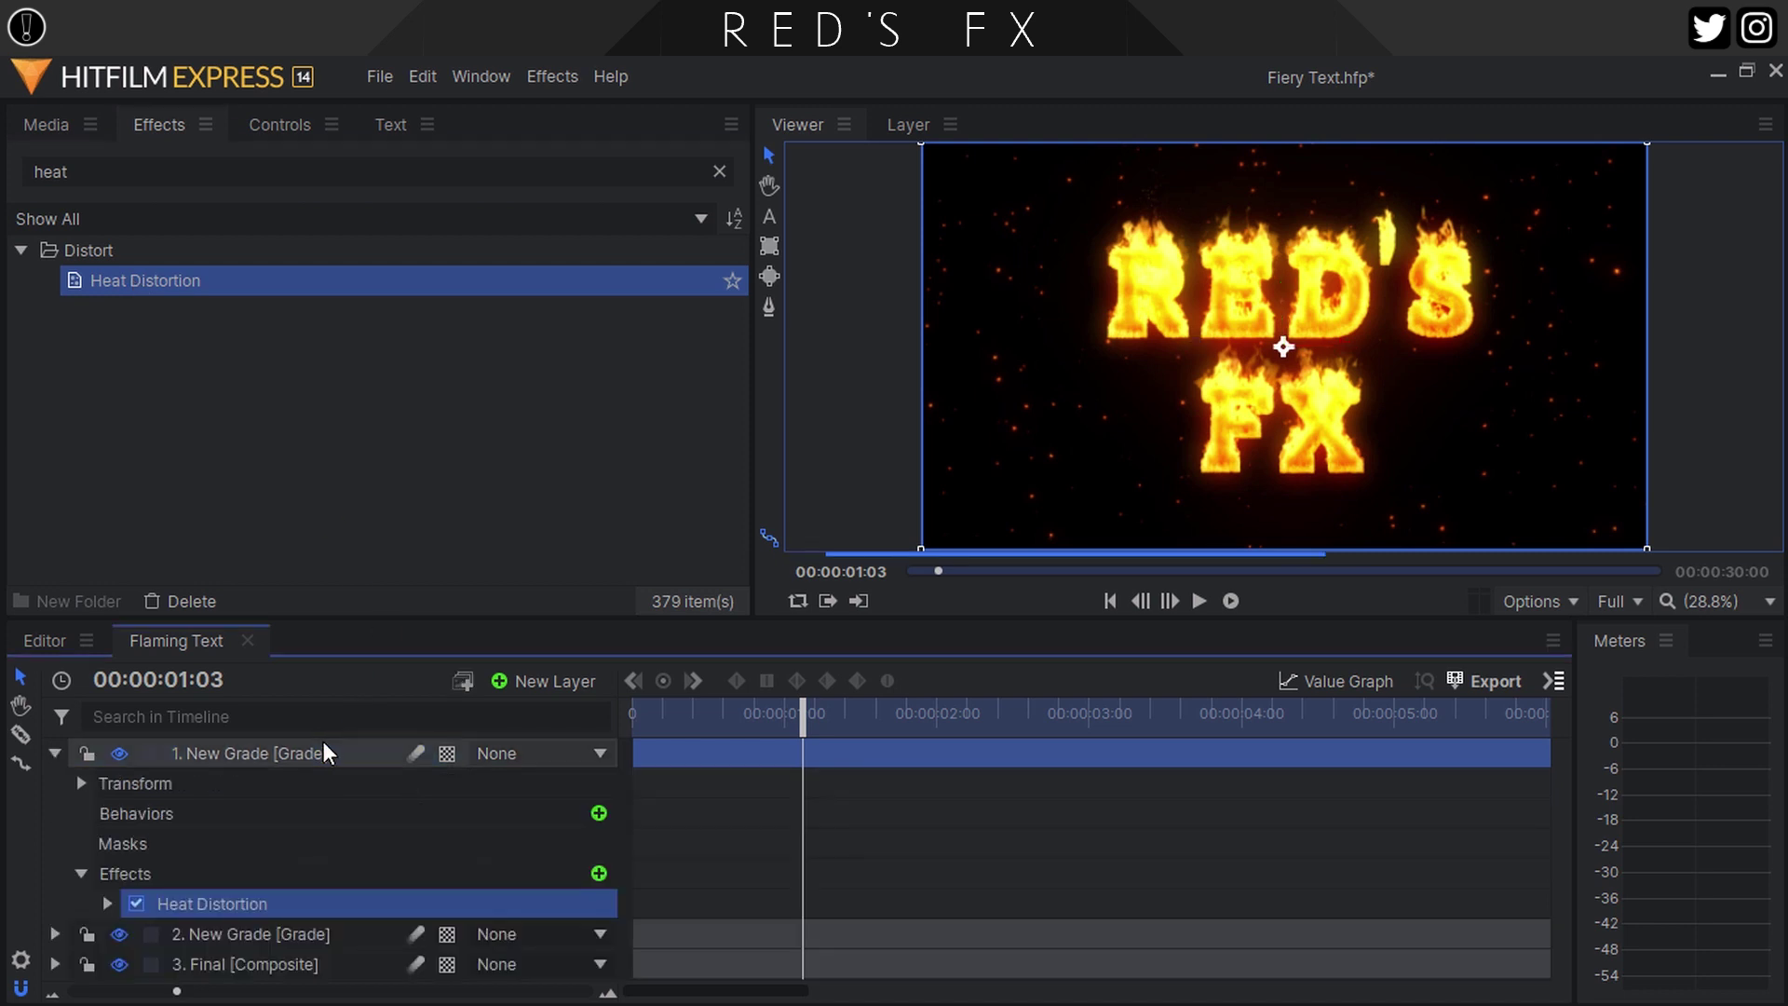
Set the Heat Distortion's scale to 30 px, distortion to 40 and diffusion strength to 30, and preview the shot from 00:00:01:03
left_click(279, 131)
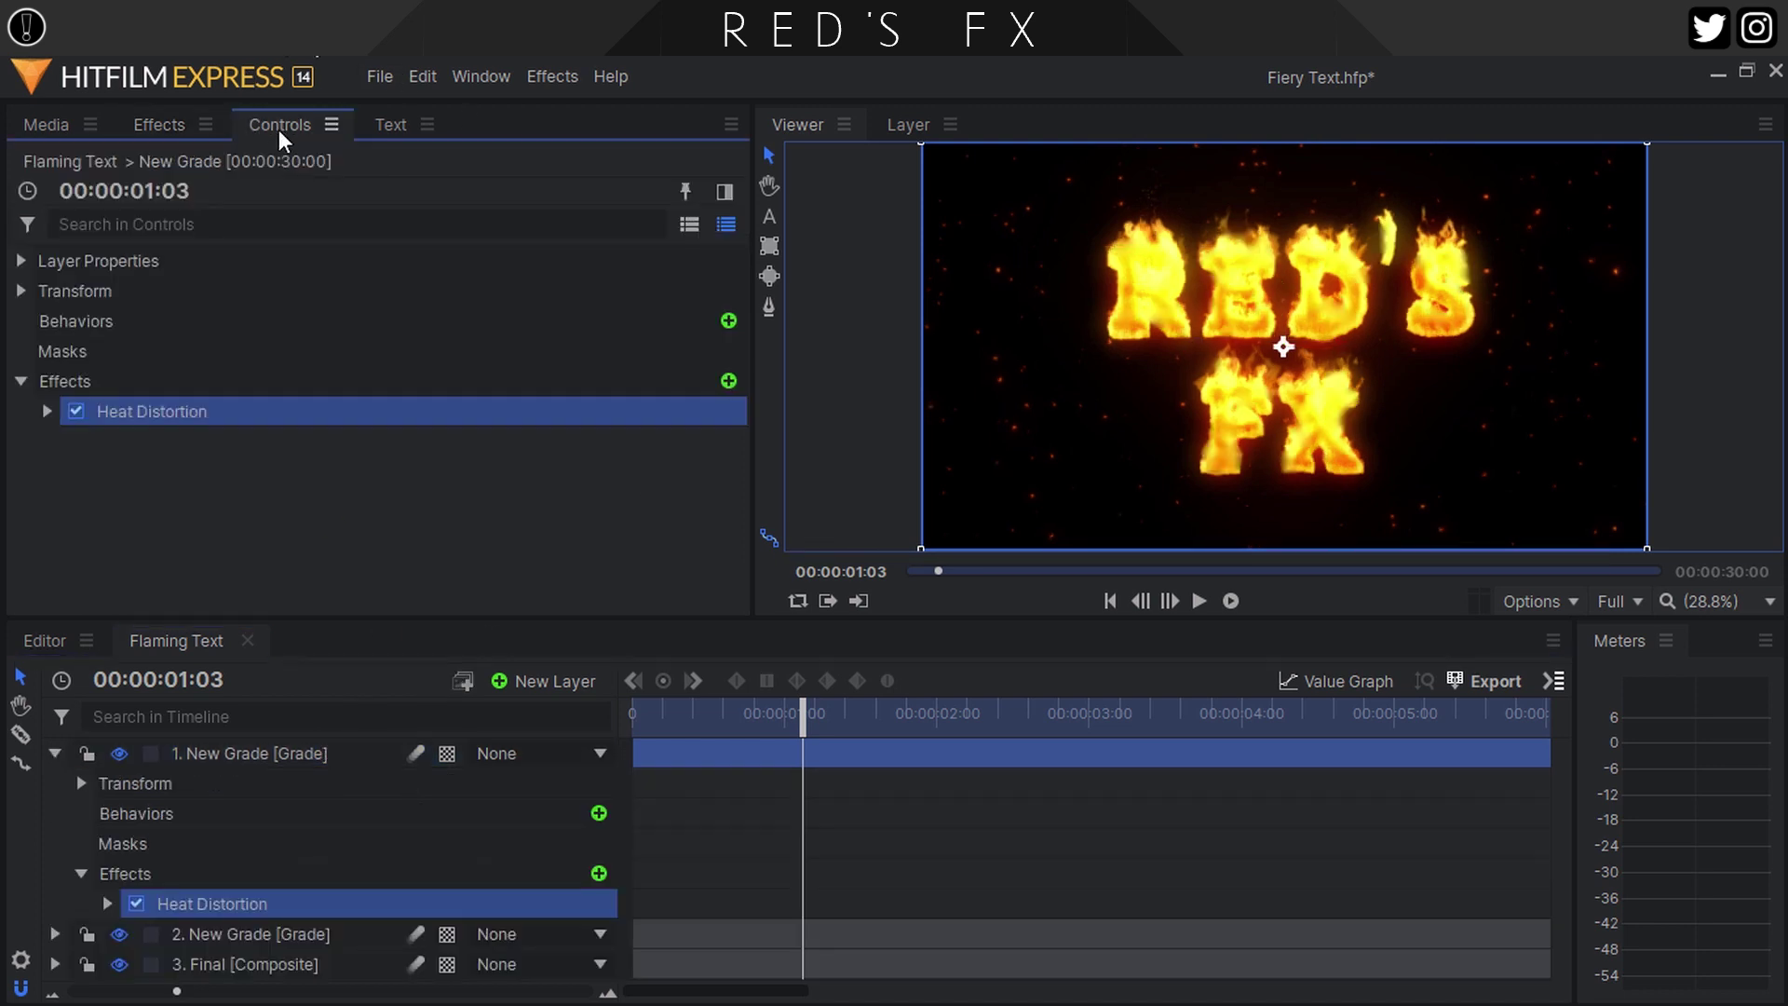
left_click(47, 411)
left_click(656, 464)
type("30")
key("Return")
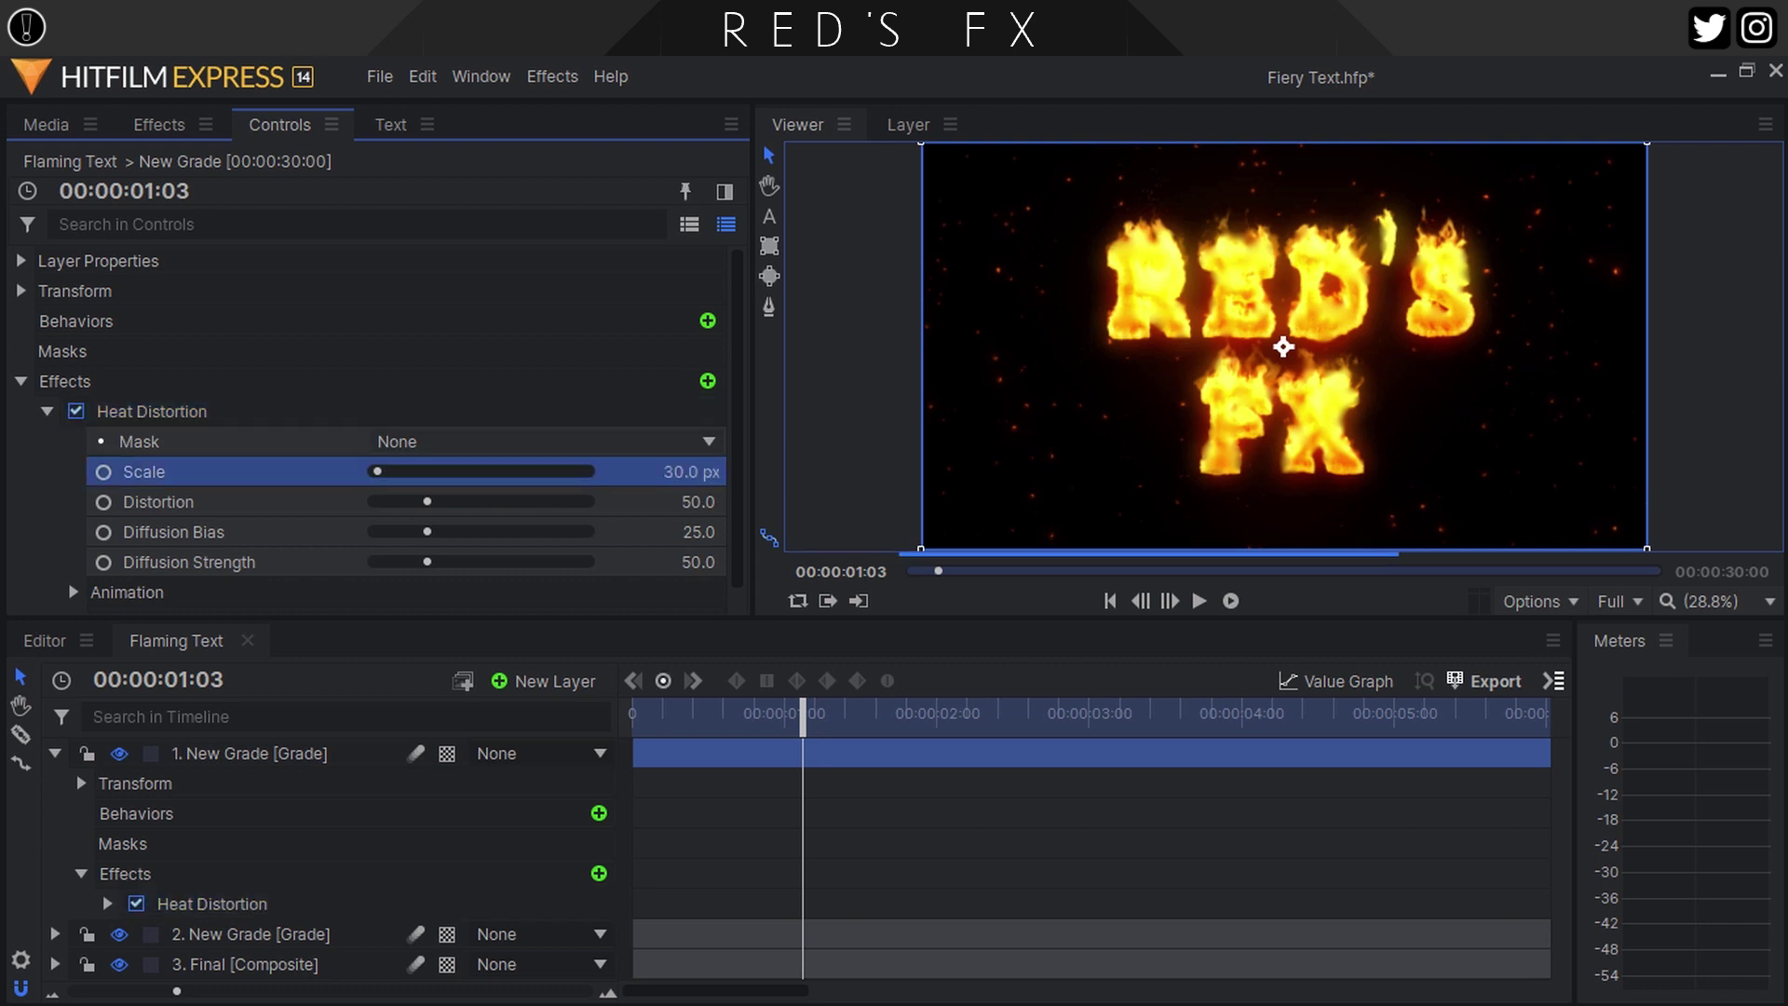
key("Tab")
key("Return")
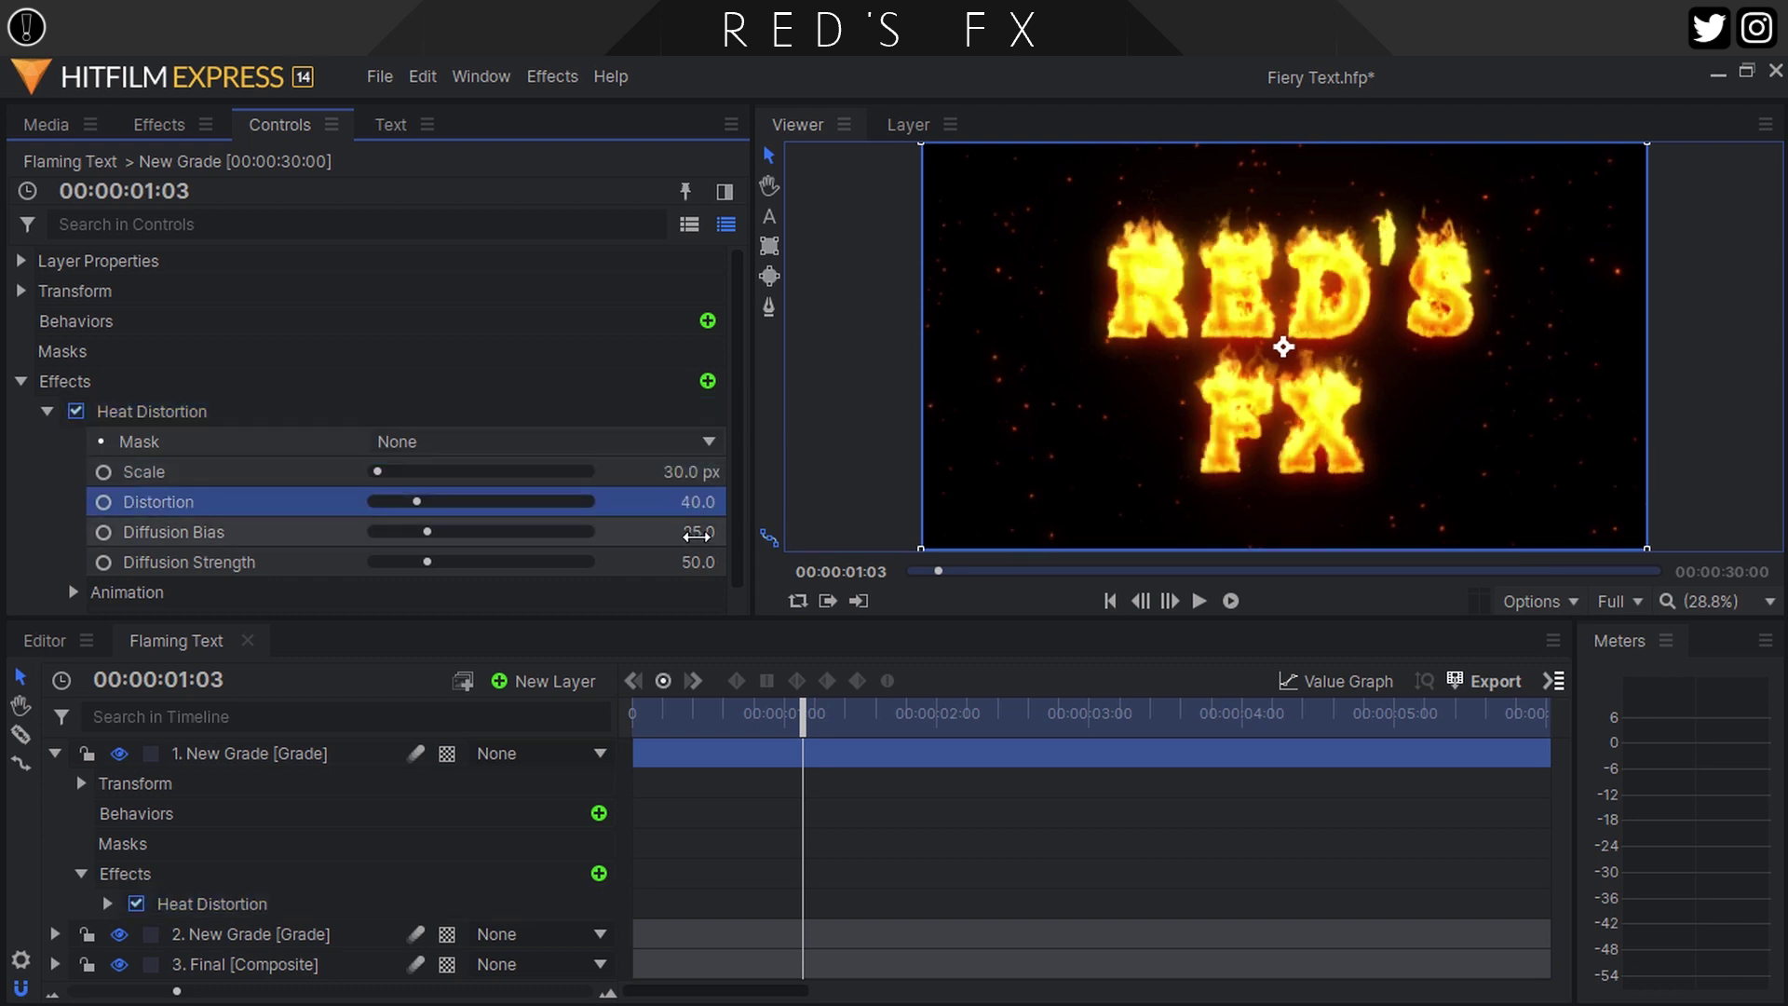
left_click(689, 562)
key("Return")
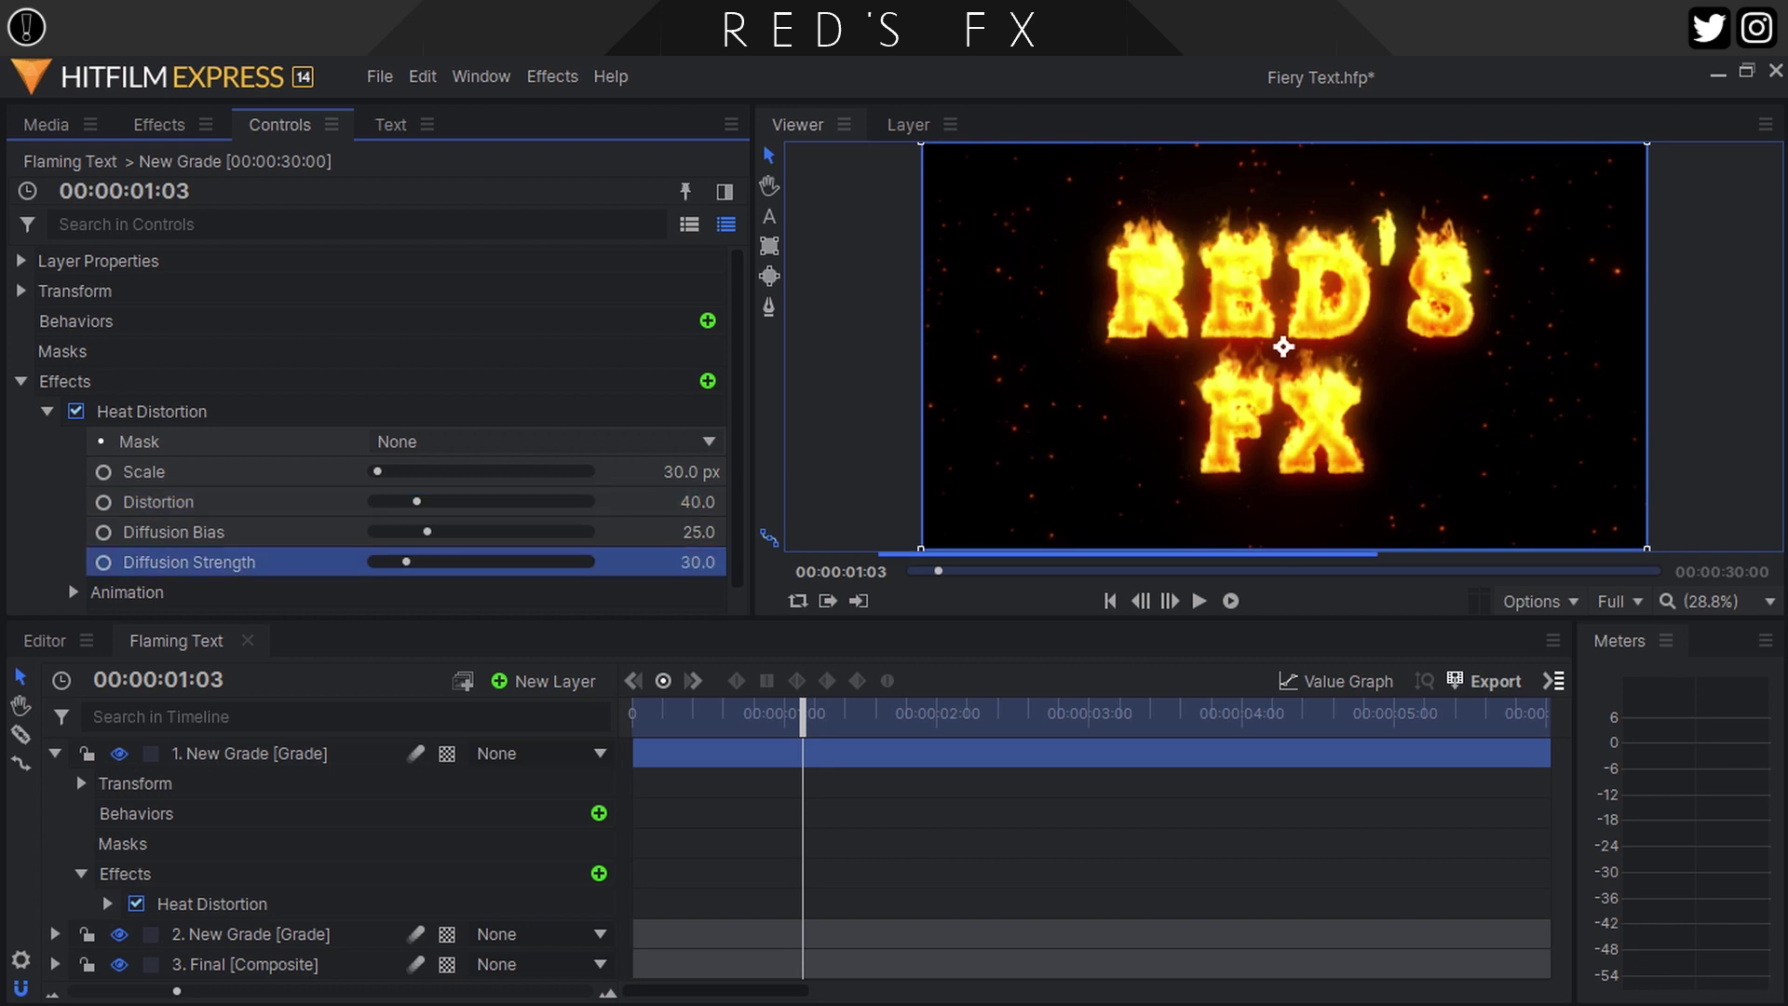
left_click(54, 754)
left_click(1230, 601)
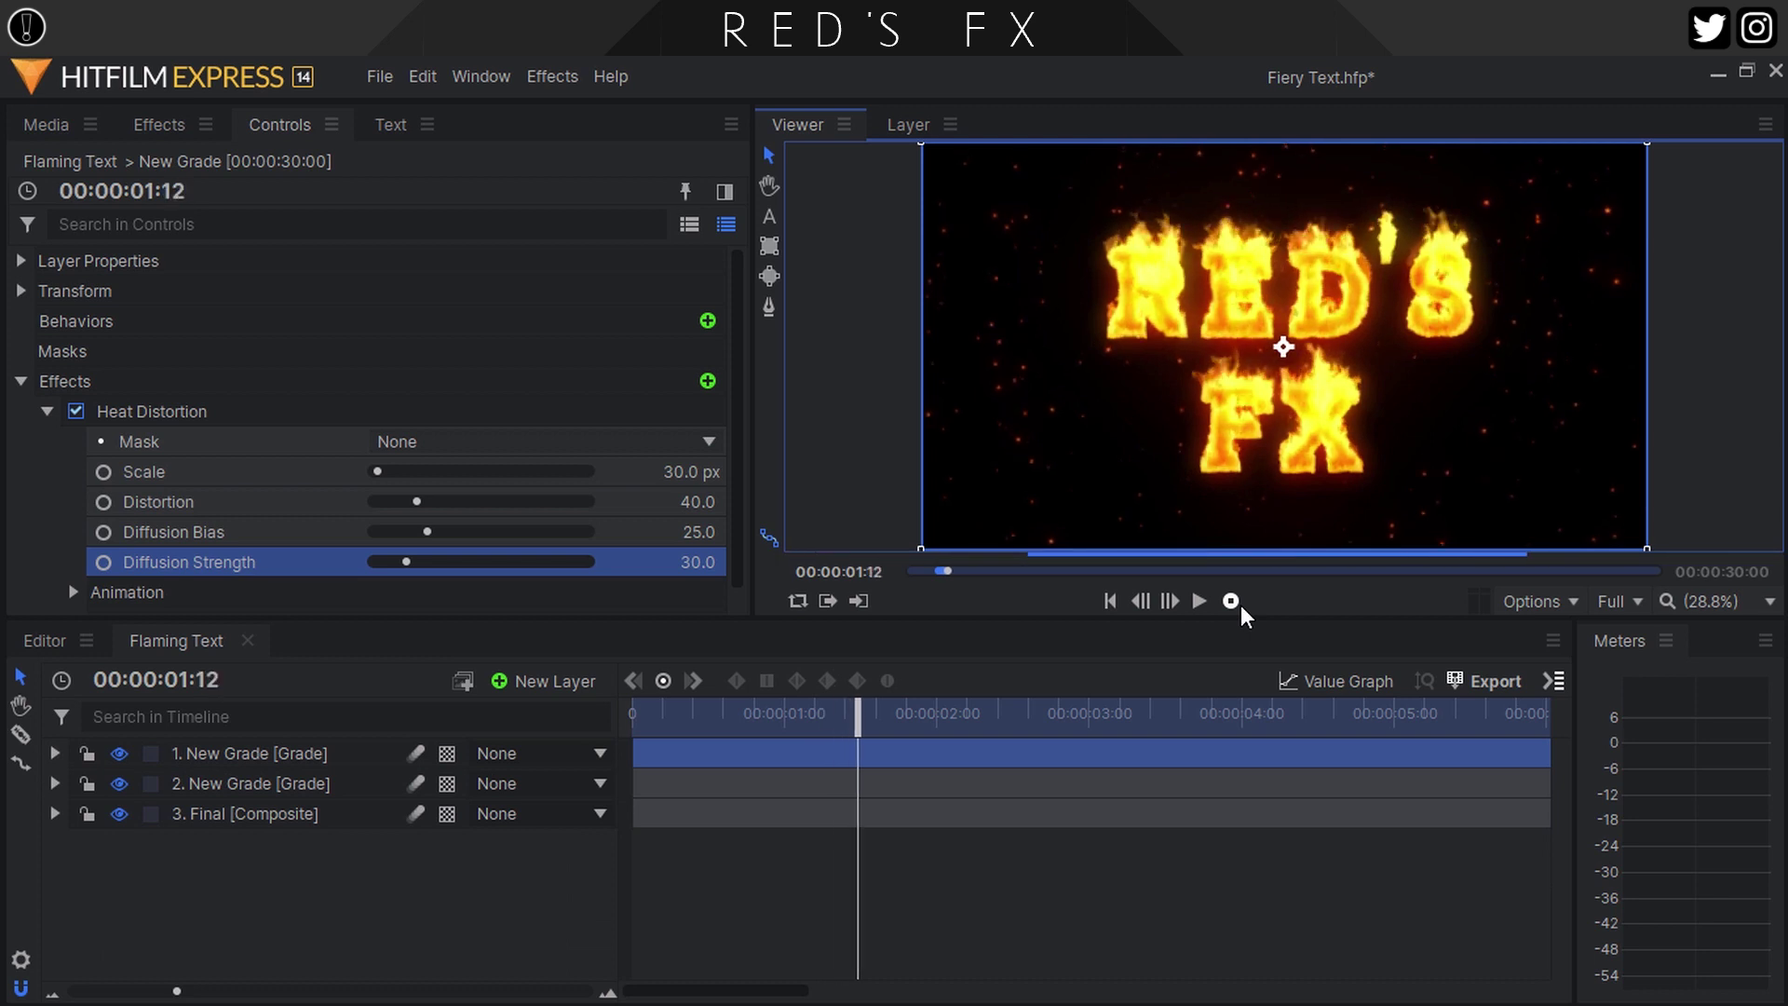
Play the shot back from 00:00:01:04 to examine the heat distortion on the flaming title
left_click(939, 572)
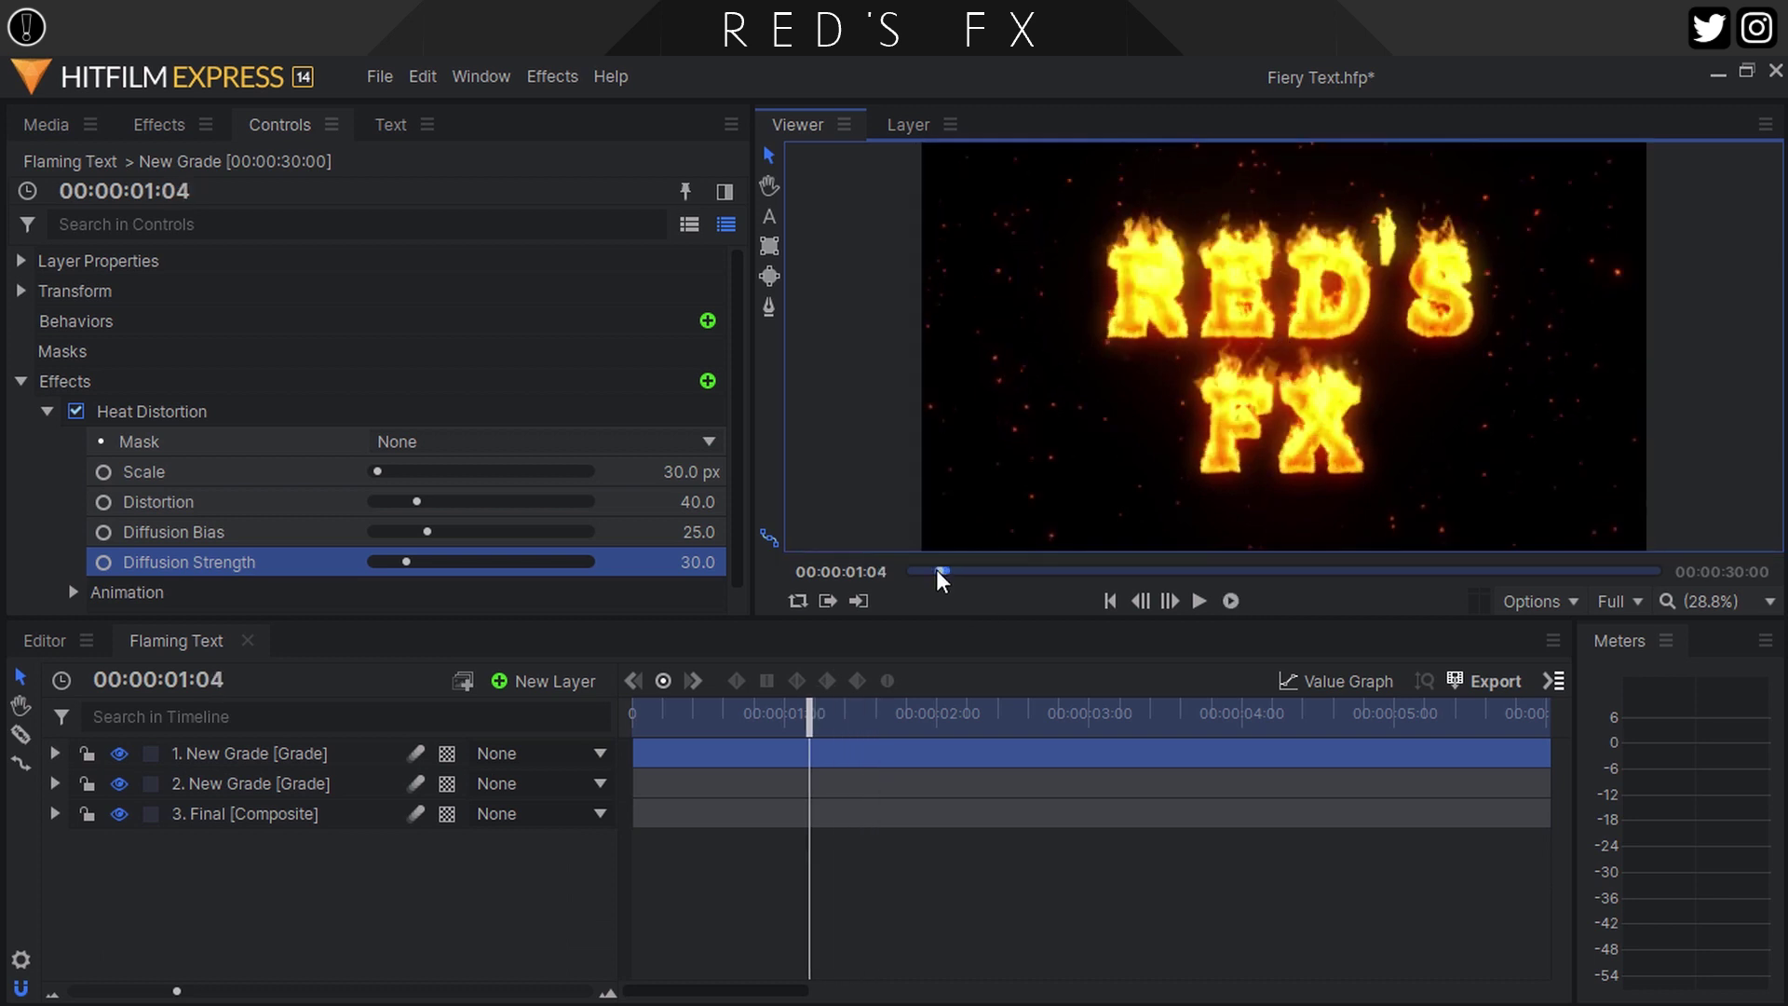
left_click(1199, 600)
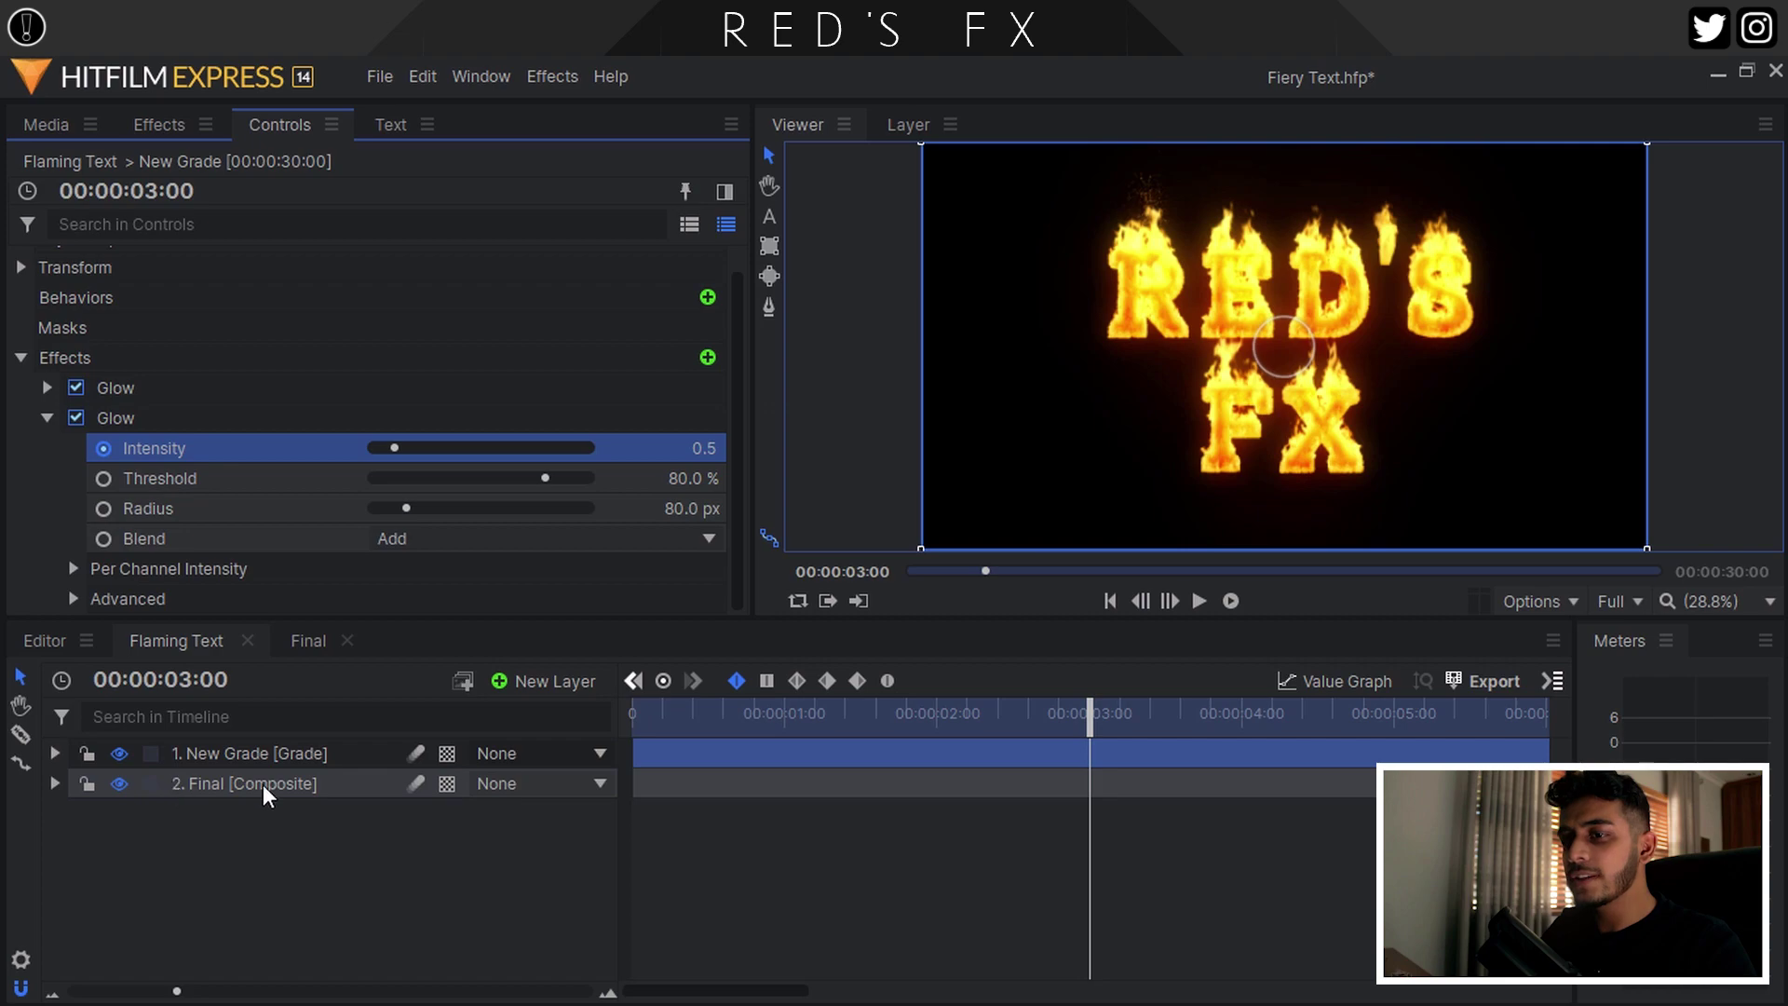
In the Final composite, duplicate the bottom footagecrate-falling-embers-4.mov layer and move one copy to start where the other ends
left_click(262, 784)
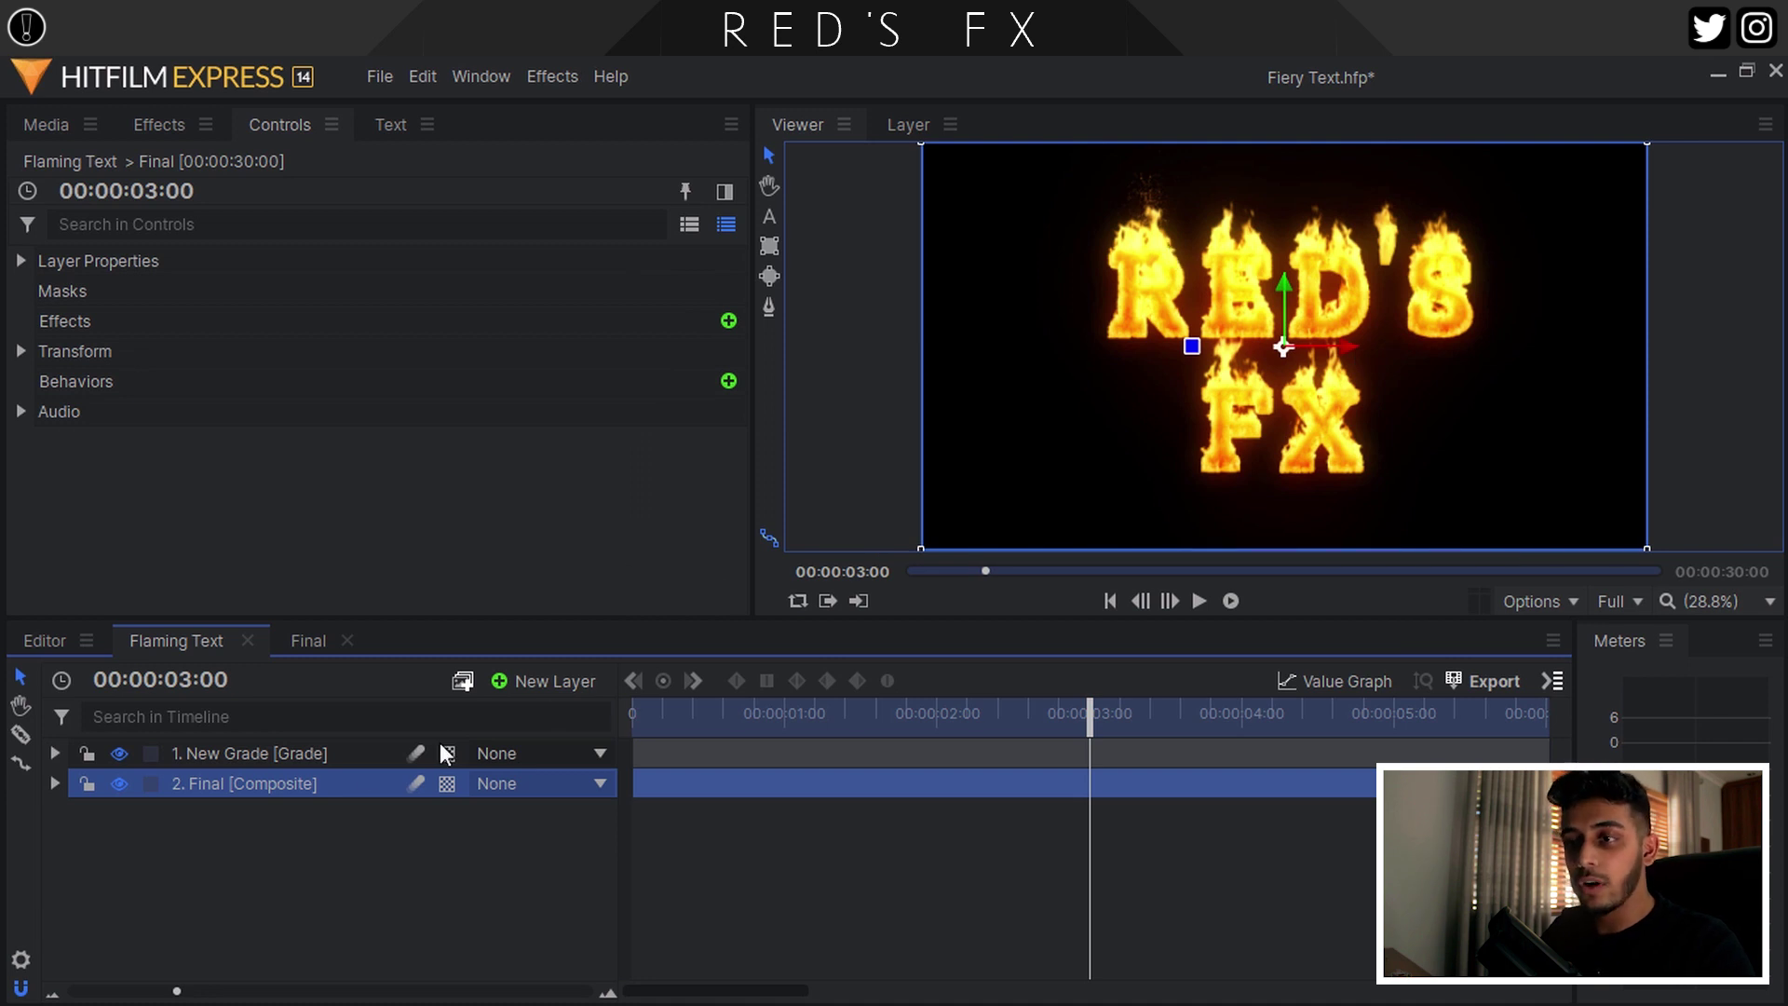
left_click(310, 637)
scroll(331, 855, "down", 4)
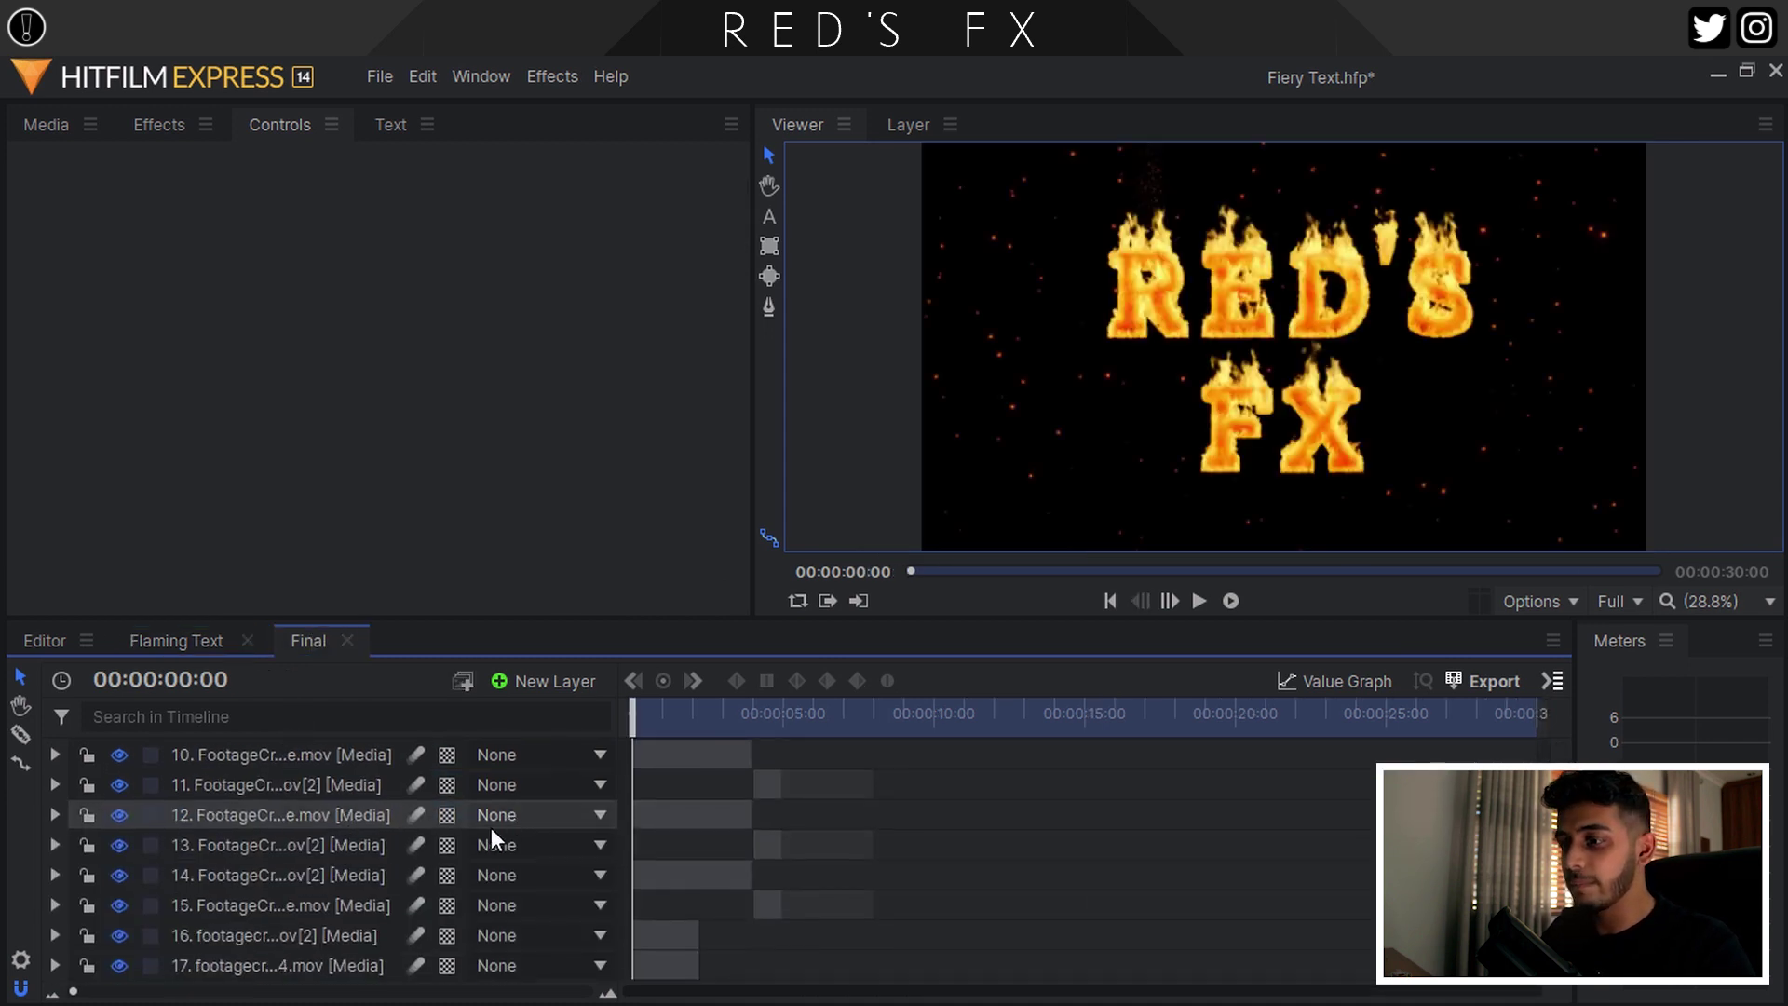
left_click(268, 965)
key("ctrl+d")
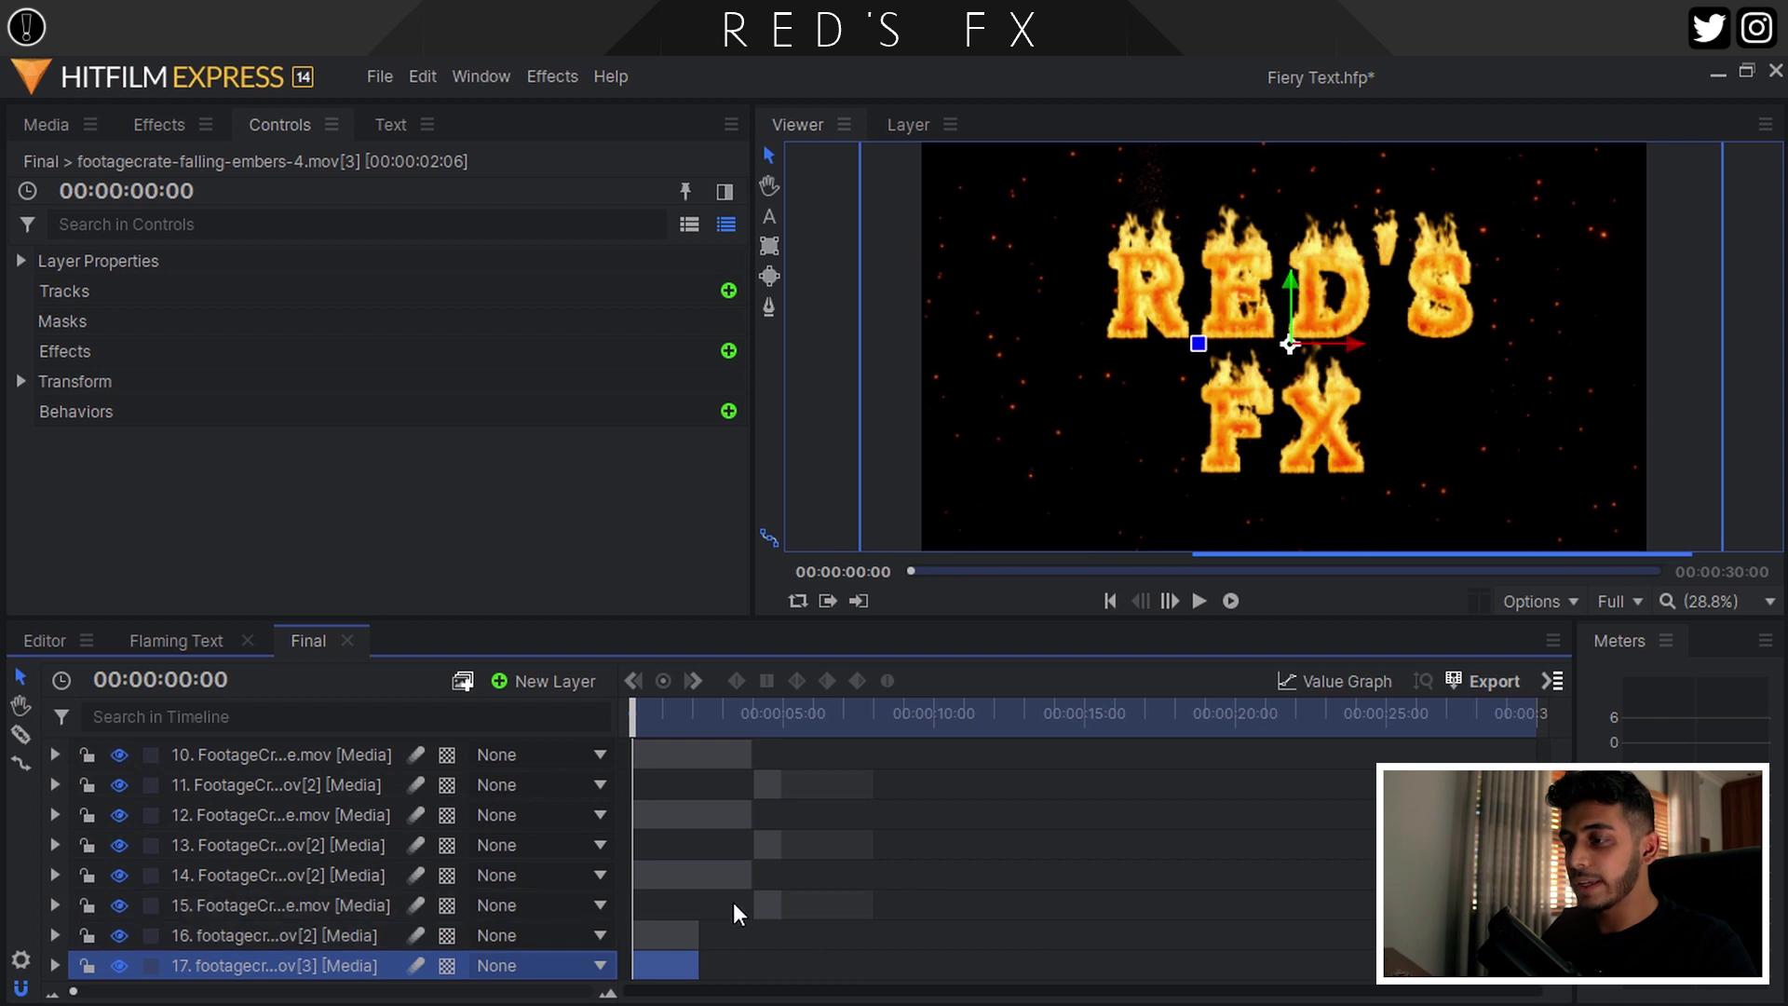
left_click_drag(635, 958, 695, 962)
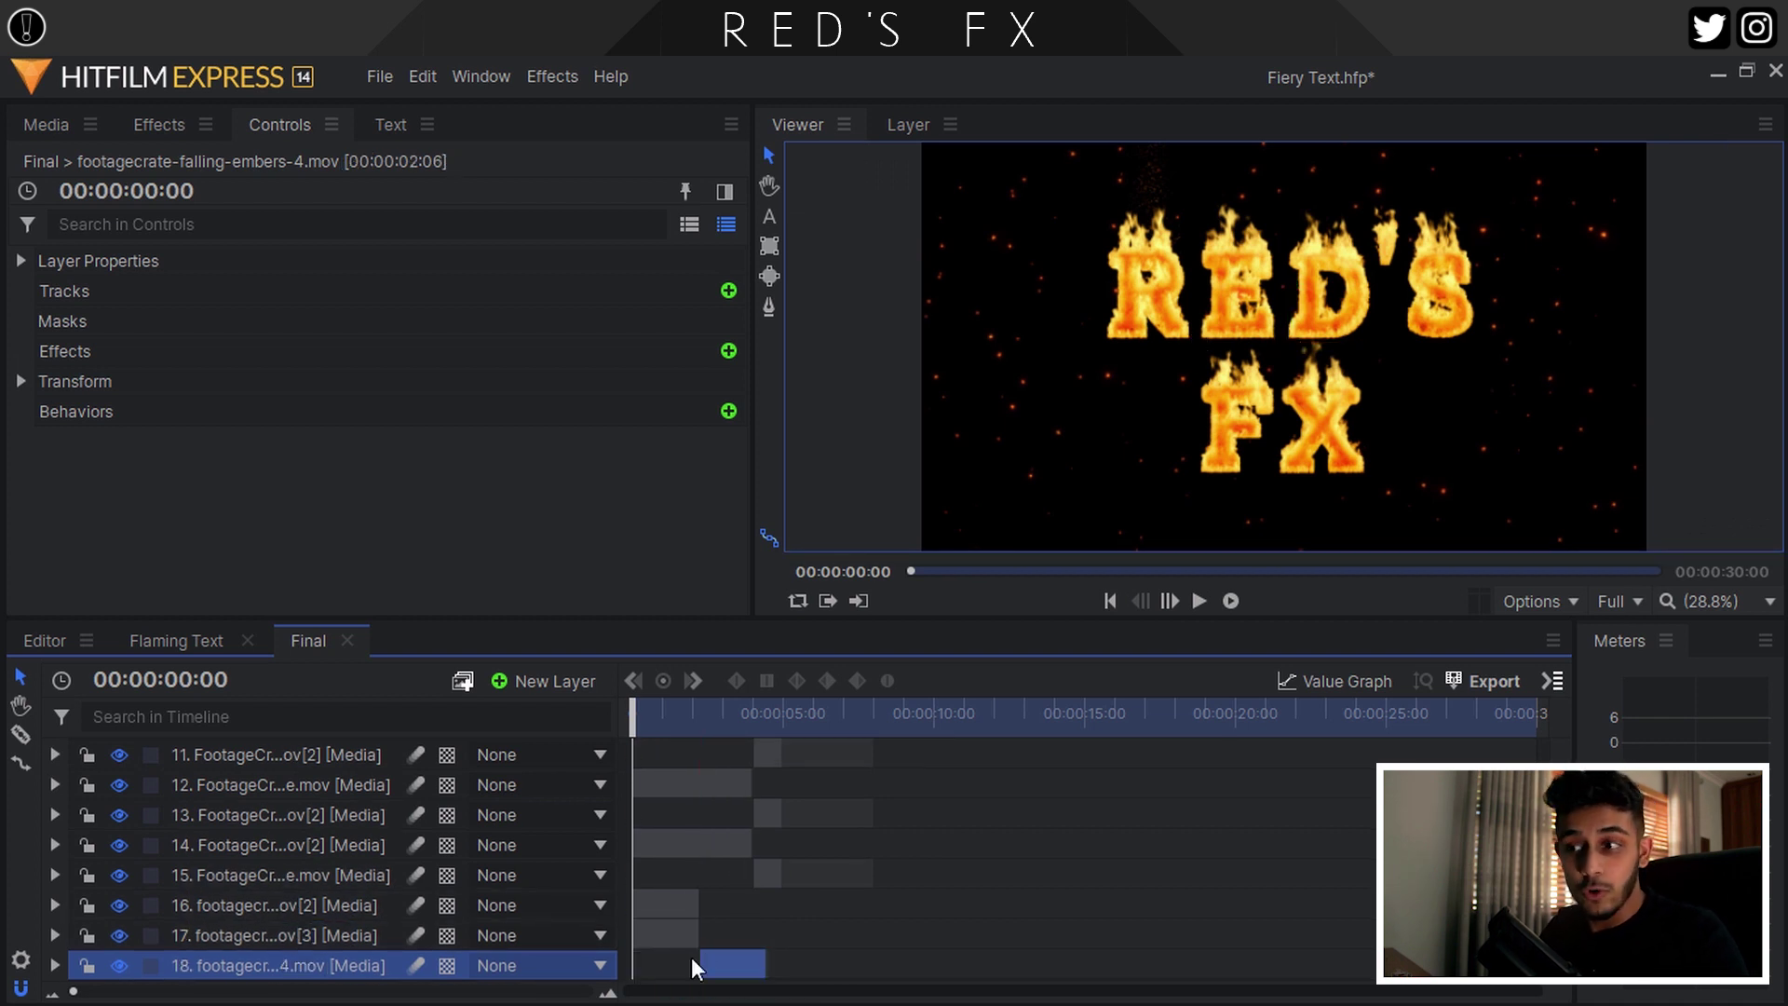
Duplicate the shifted embers layer, place the copy directly after it in time, and return to the Flaming Text composite
scroll(769, 927, "up", 3)
key("ctrl+d")
left_click_drag(925, 936, 1122, 940)
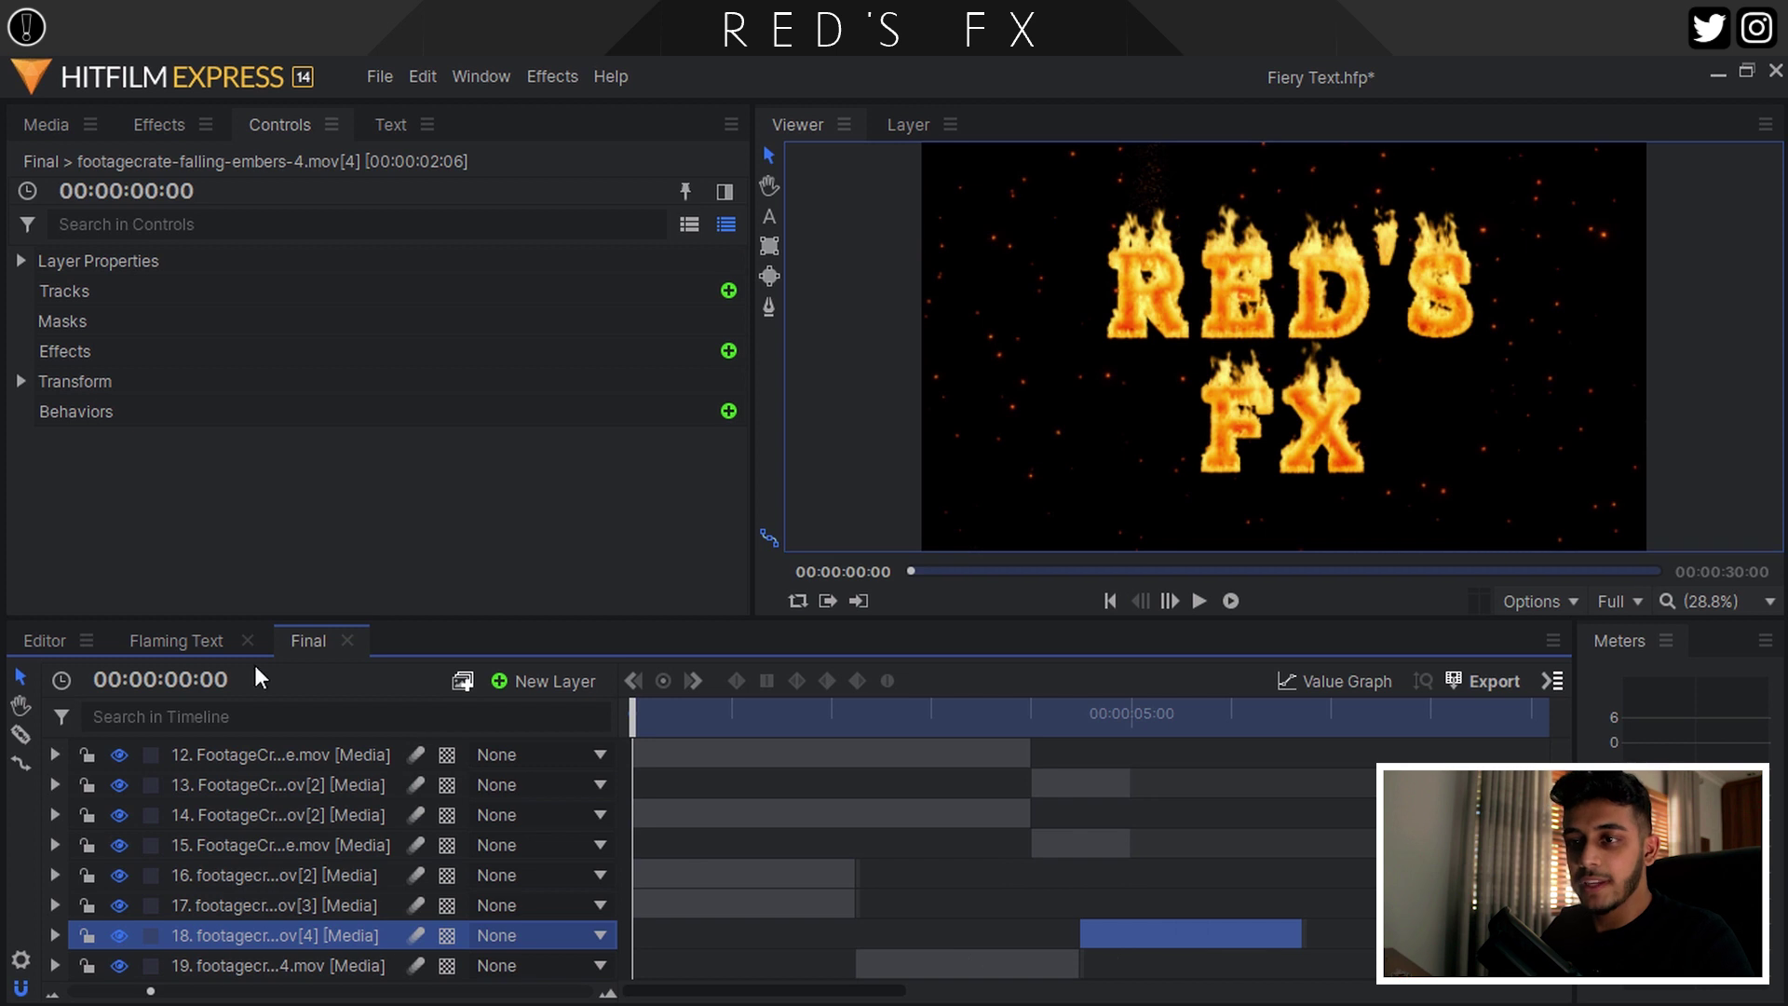
left_click(207, 642)
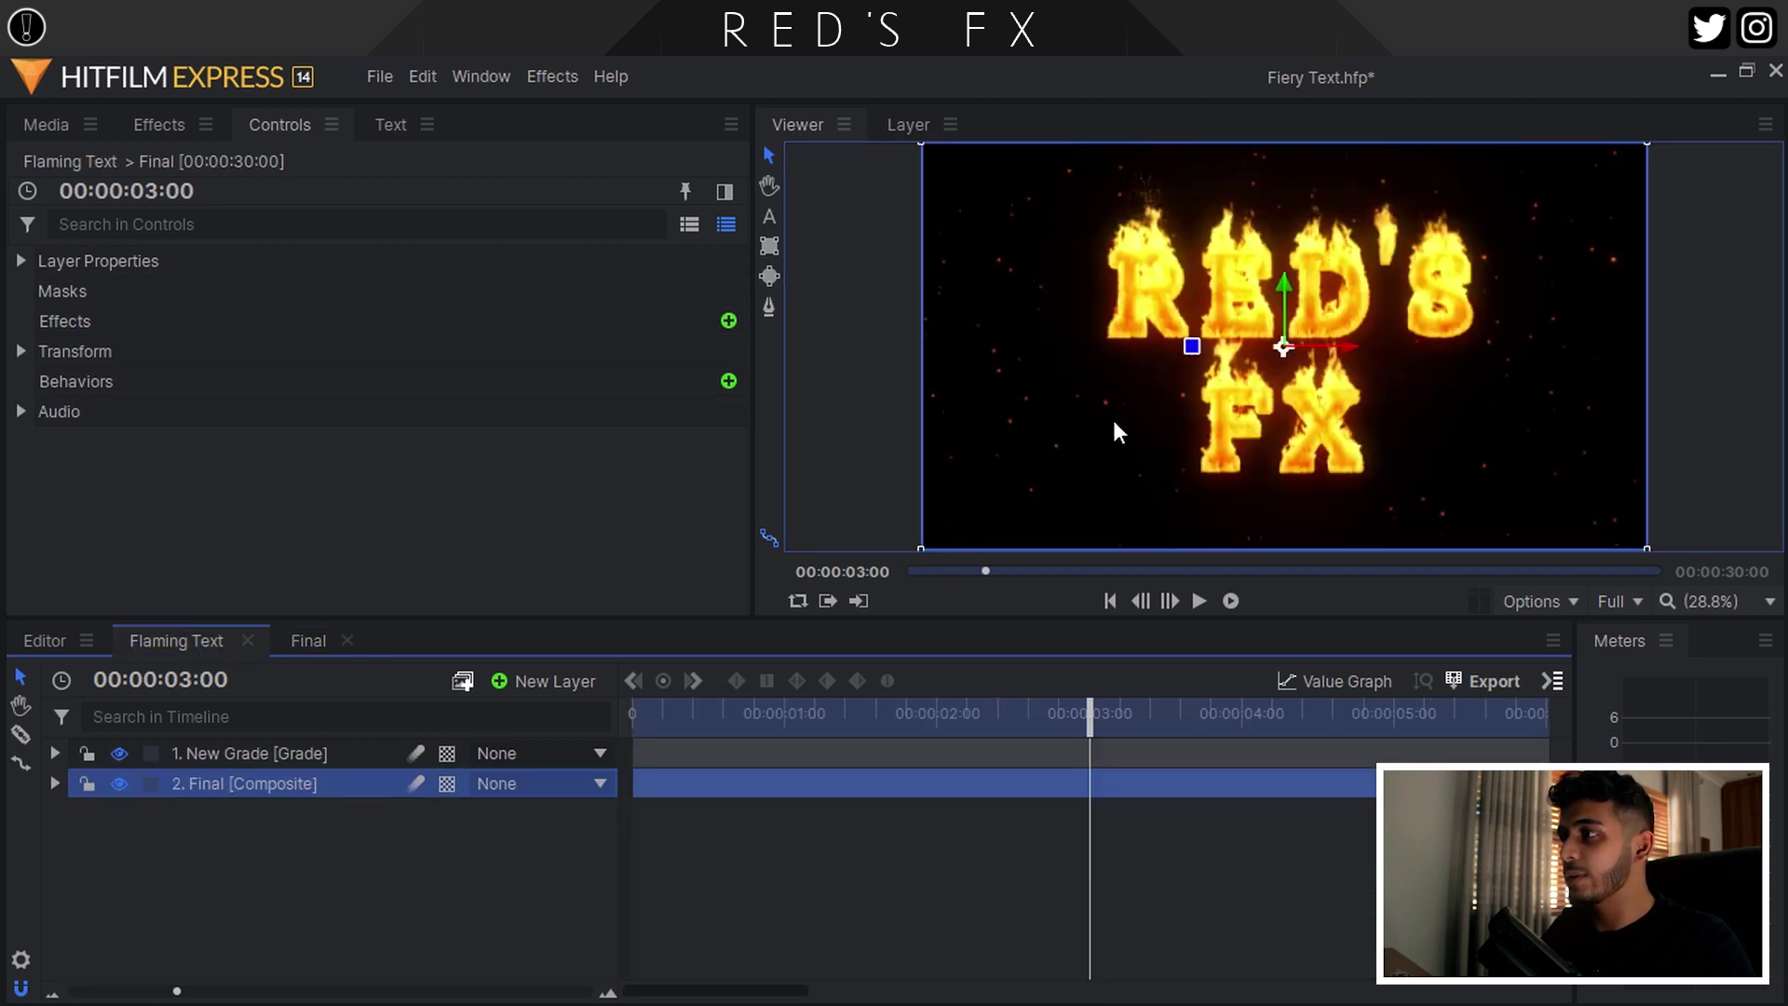